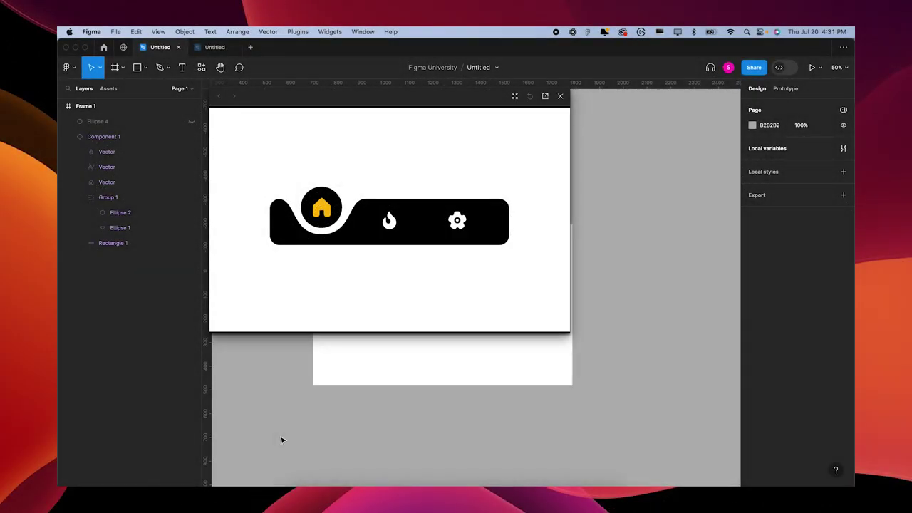
- In the prototype preview, switch the active tab among the home, fire and gear icons
click(389, 219)
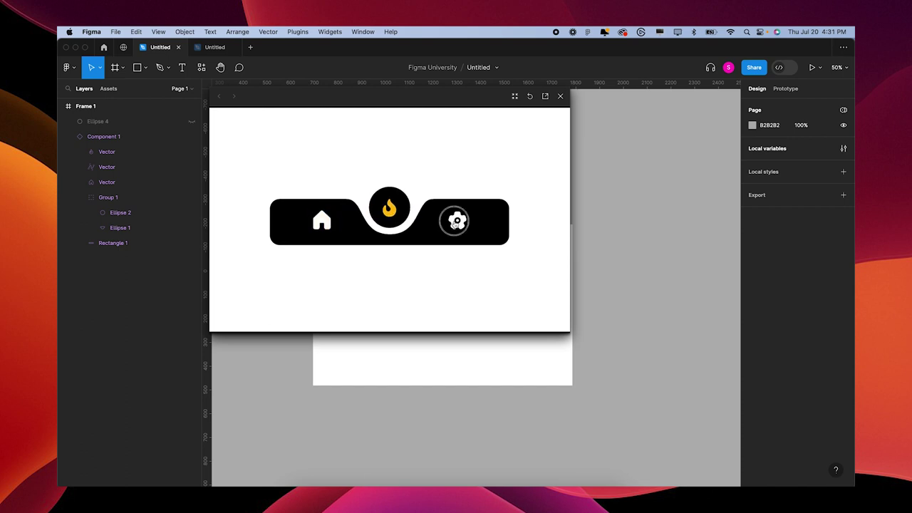
click(454, 218)
click(390, 220)
click(321, 220)
click(391, 222)
click(457, 219)
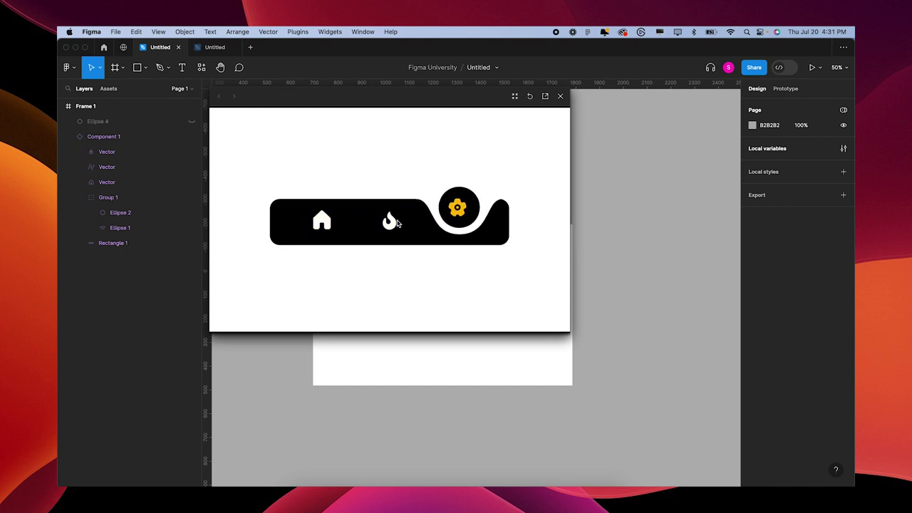
click(394, 224)
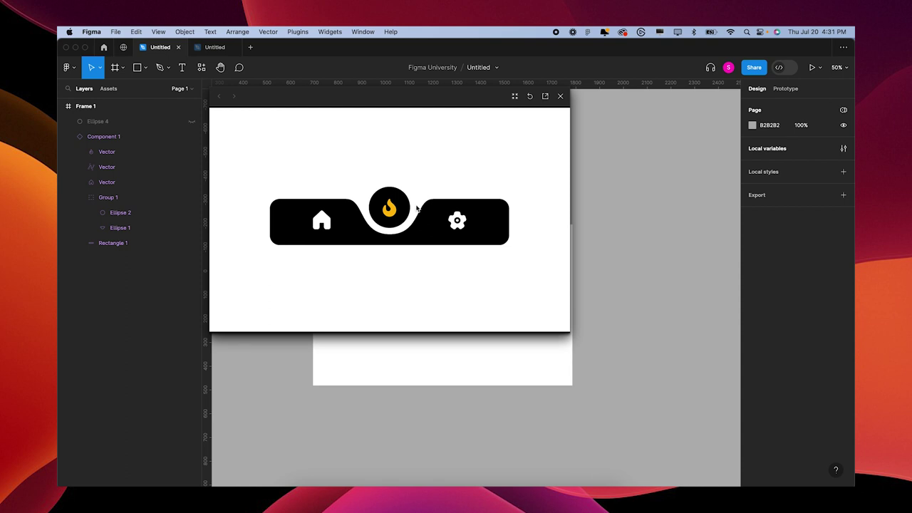
click(457, 219)
click(389, 209)
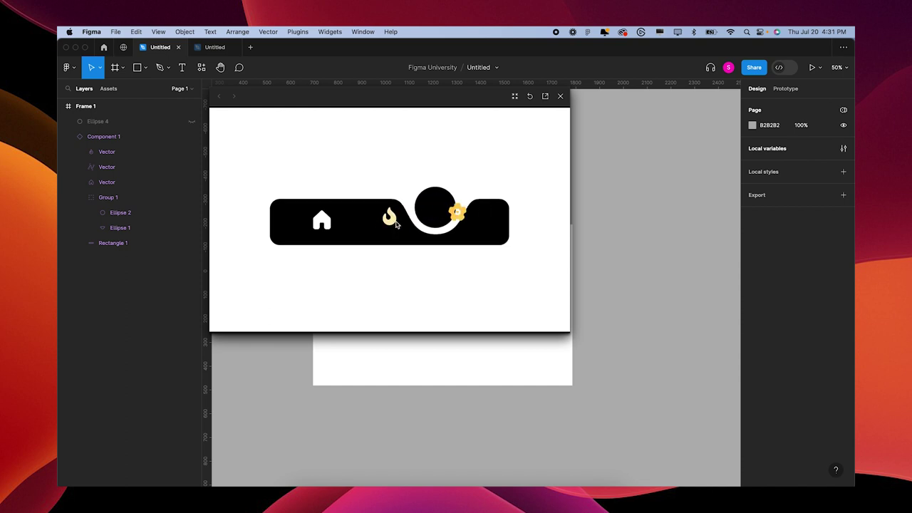
click(333, 225)
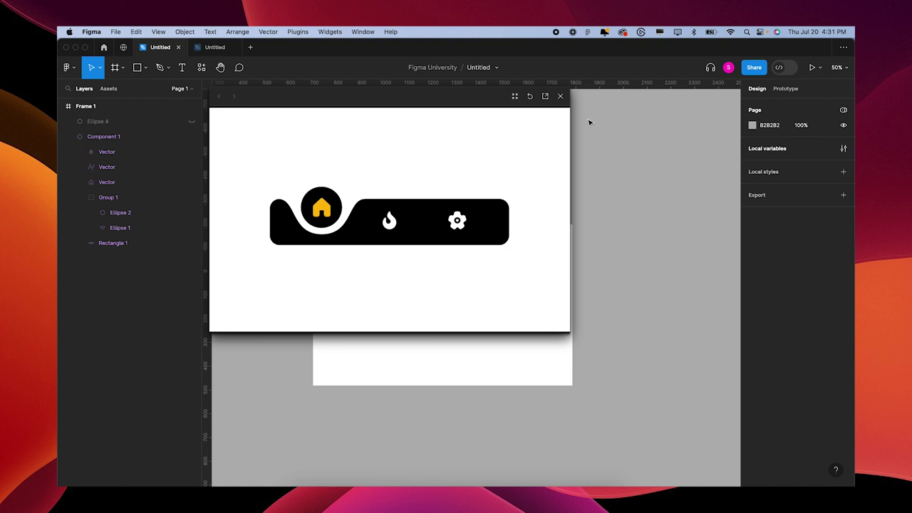
- Close the preview and move the nav bar component higher inside the frame
click(560, 95)
scroll(570, 256, down, 2)
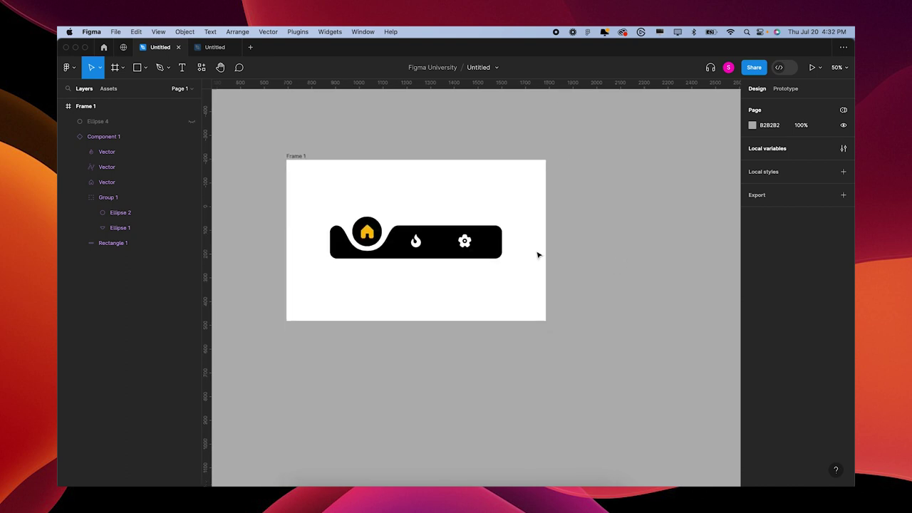
click(499, 248)
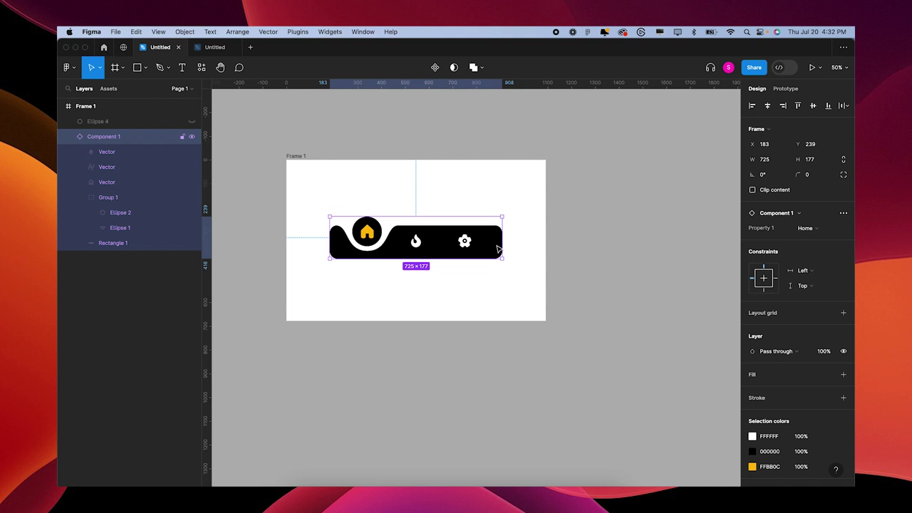
drag(497, 249, 496, 218)
key(shift+0)
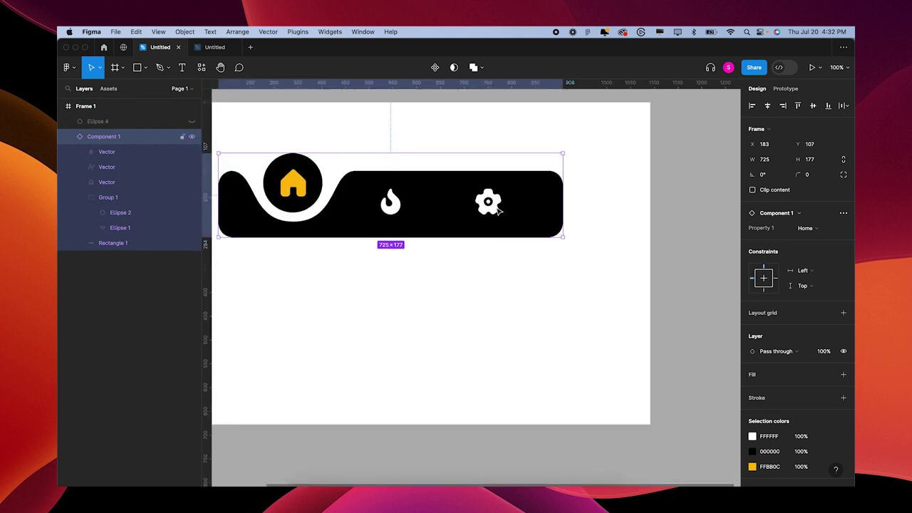
- Copy and paste the gear, flame and house icons from the nav bar
click(491, 205)
shift+click(389, 204)
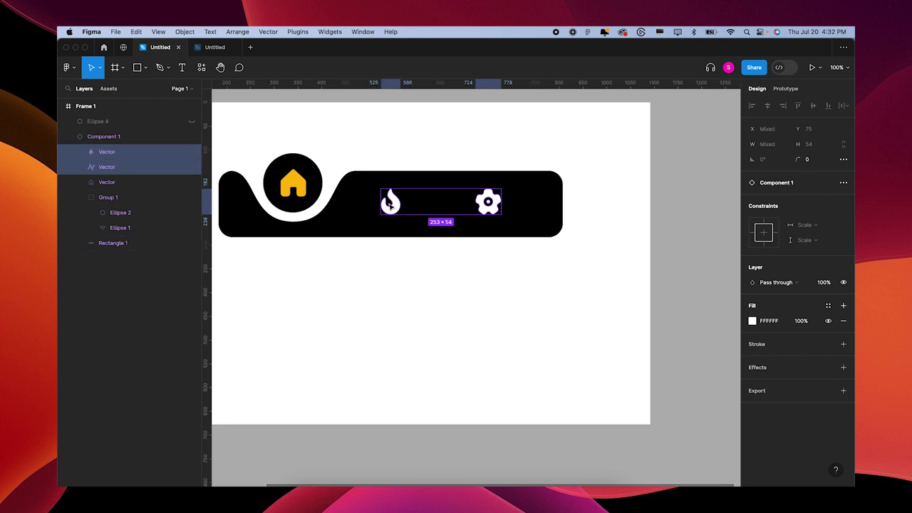
shift+click(303, 191)
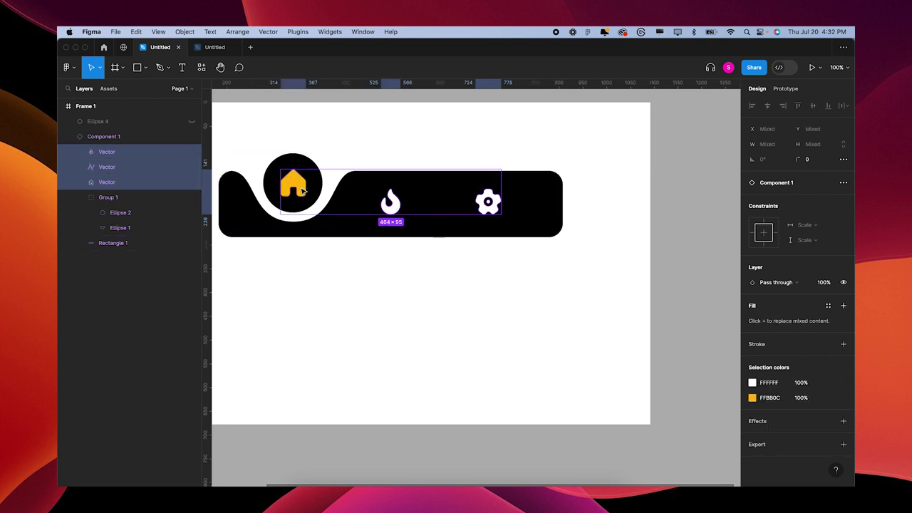
key(super+c)
key(super+v)
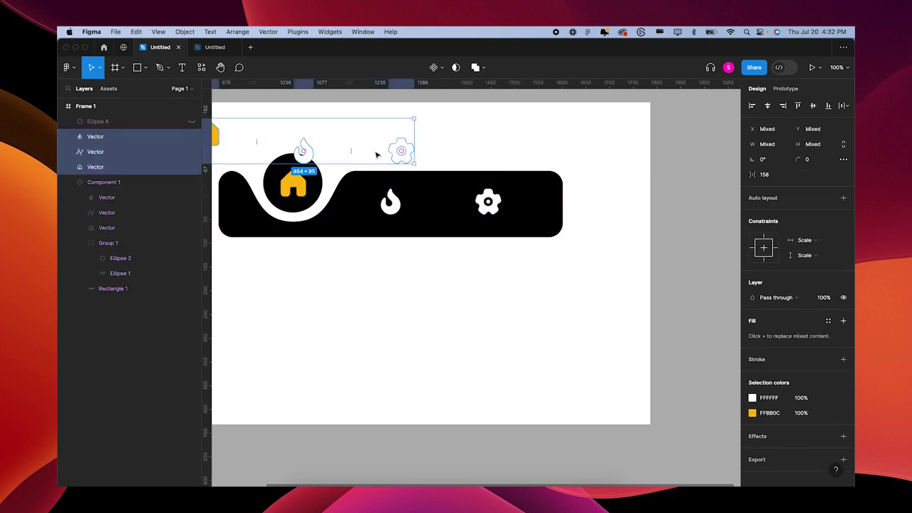
- Move the icon copies right of the frame and line the house up with the others
key(super+minus)
drag(387, 218, 655, 252)
click(641, 307)
scroll(641, 307, right, 3)
key(super+equal)
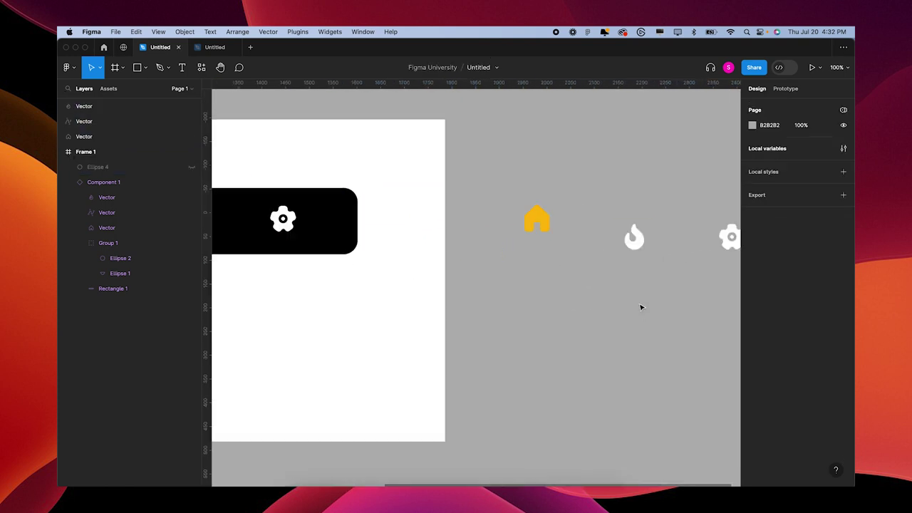
scroll(641, 307, right, 3)
drag(440, 221, 443, 237)
click(487, 295)
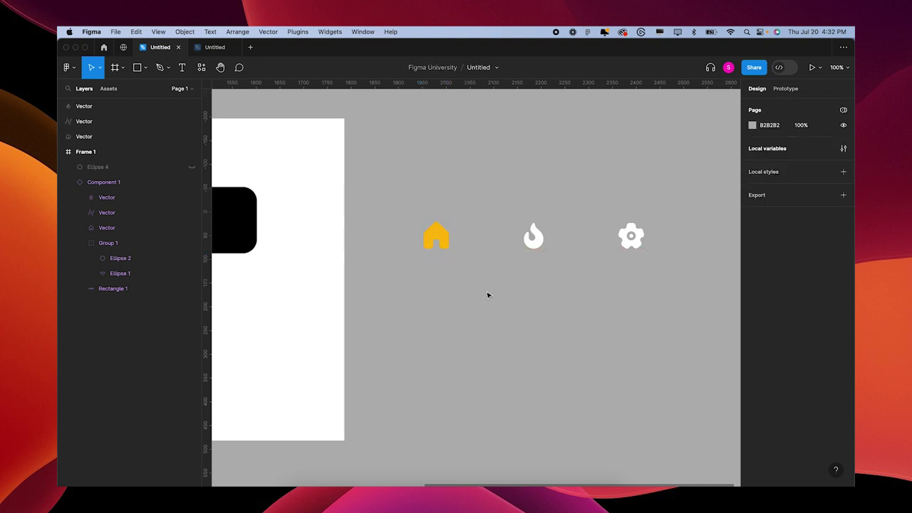
scroll(488, 295, left, 5)
scroll(413, 292, left, 3)
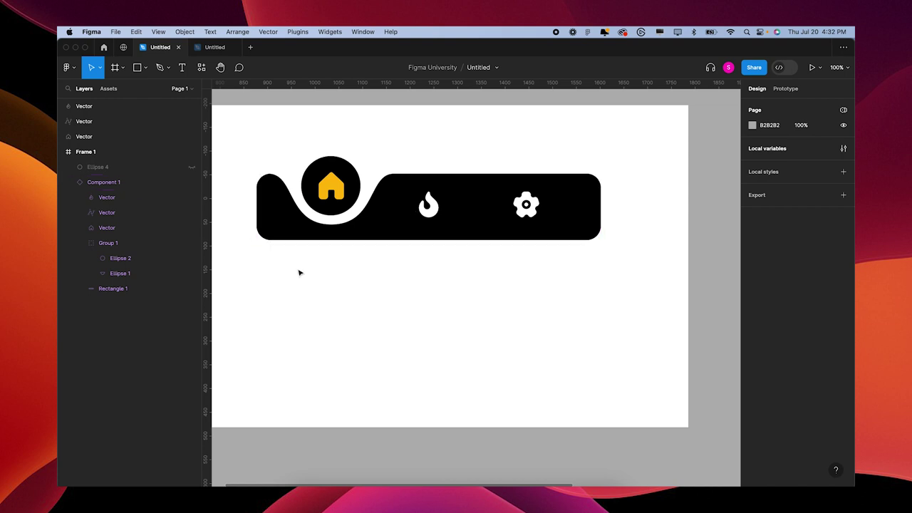
- Draw a grey rectangle below the nav bar and size it to 725×140
key(r)
drag(259, 262, 602, 332)
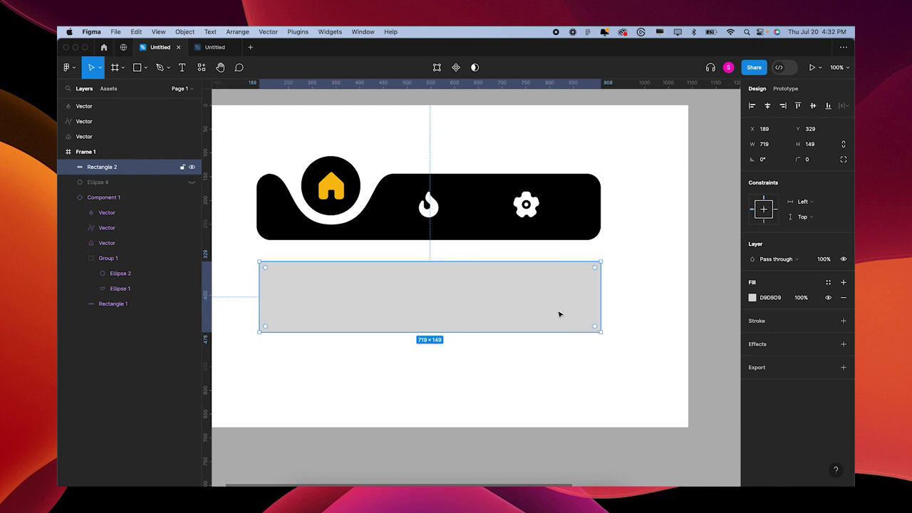
double_click(595, 210)
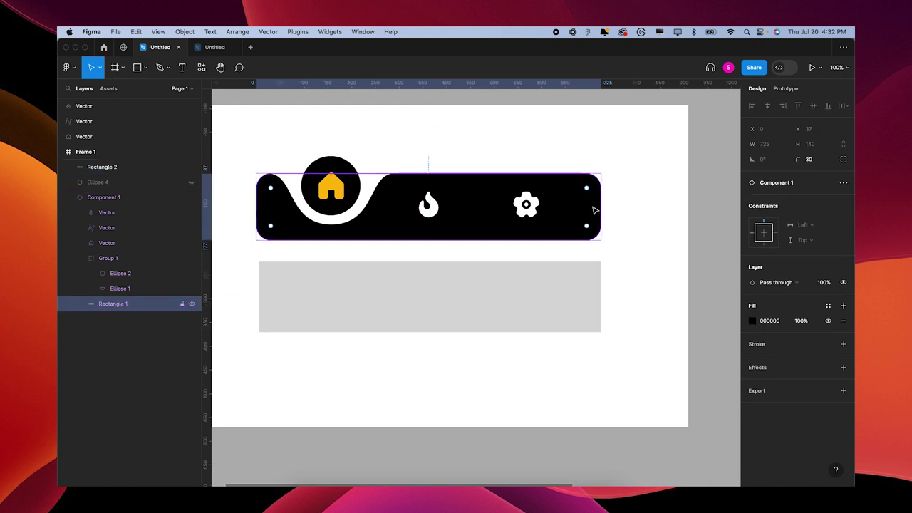
click(568, 289)
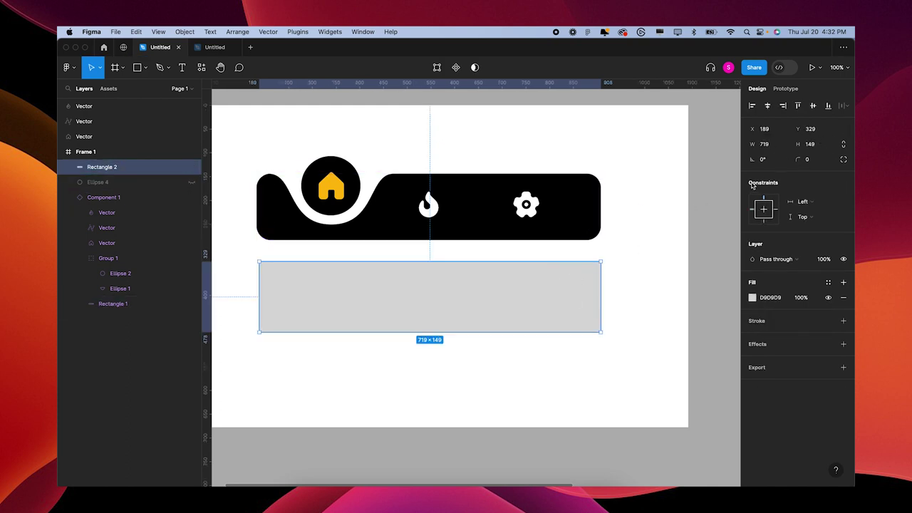
click(774, 146)
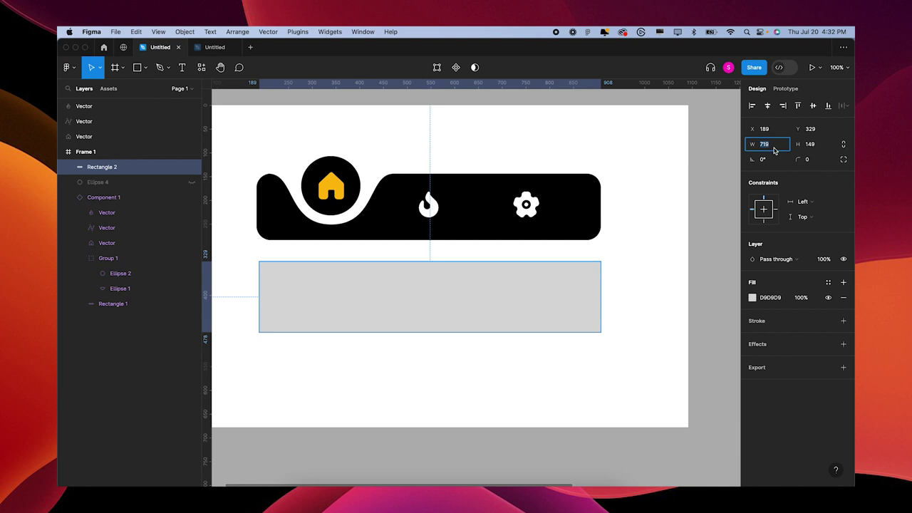
text(725)
key(Tab)
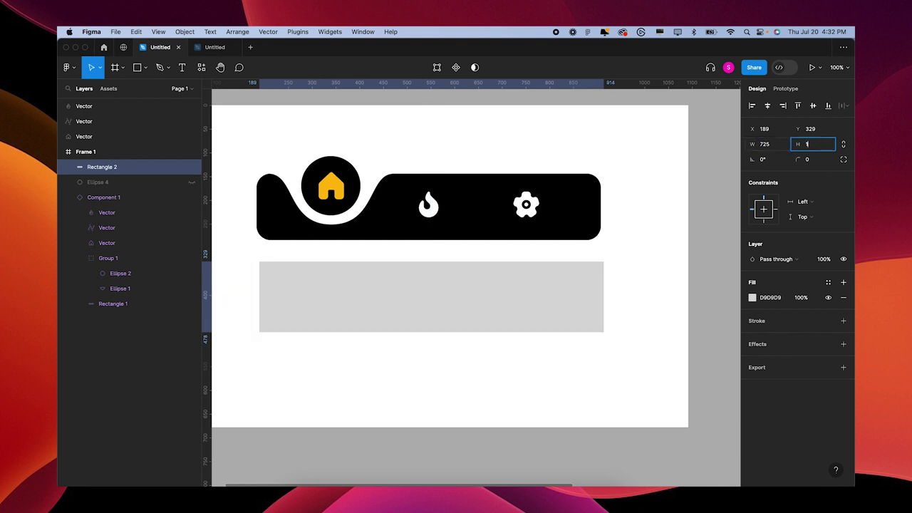
text(140)
key(Return)
key(Escape)
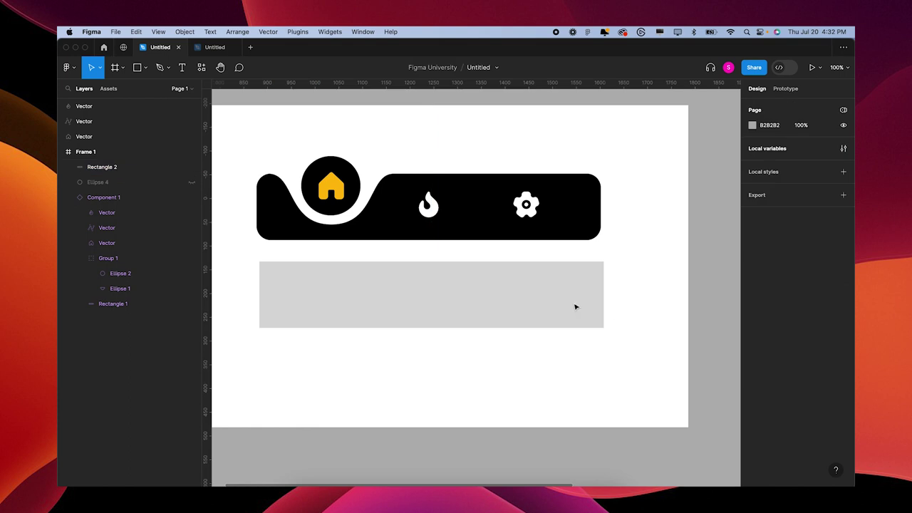
- Move the grey rectangle further down and nudge the nav bar upward
click(526, 293)
drag(526, 293, 516, 327)
click(513, 213)
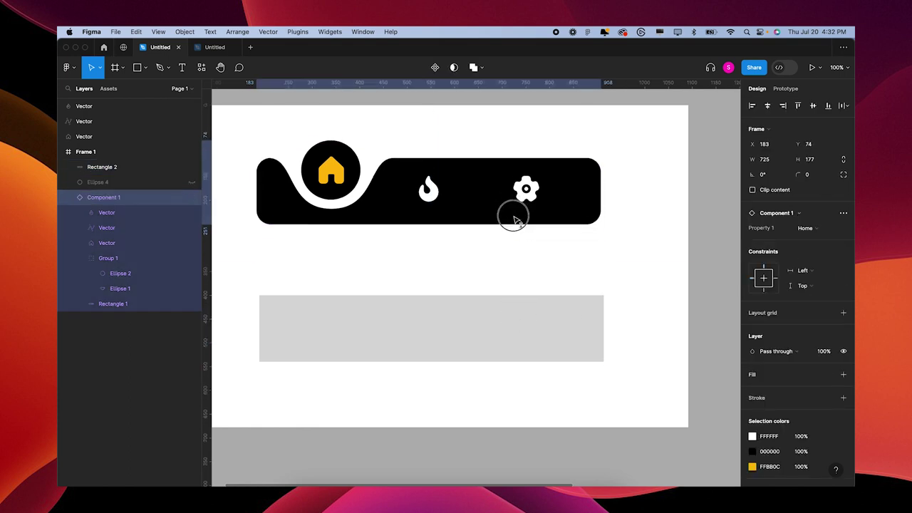
key(shift+Up)
key(shift+Up)
key(shift+Up)
key(shift+Up)
key(shift+Up)
click(489, 278)
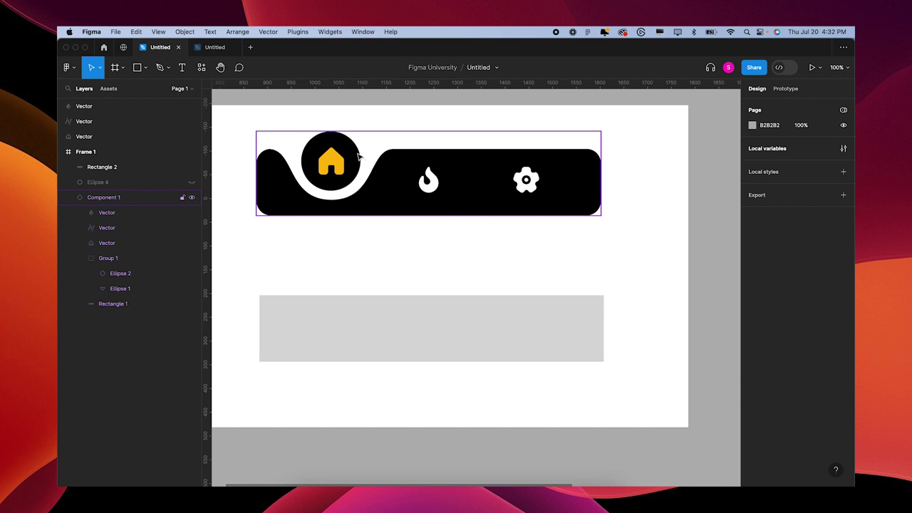
- Draw a circle on the grey bar's top edge and set its width to 125
key(o)
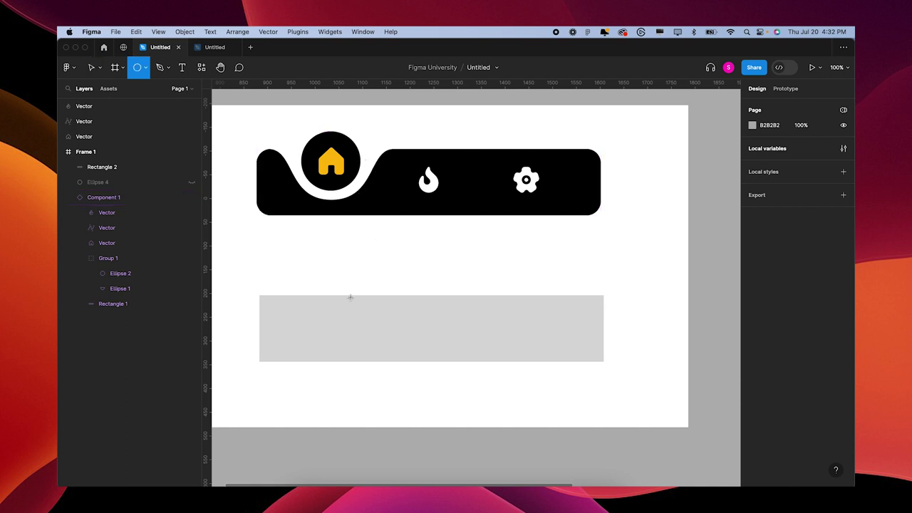
drag(349, 296, 385, 314)
click(357, 153)
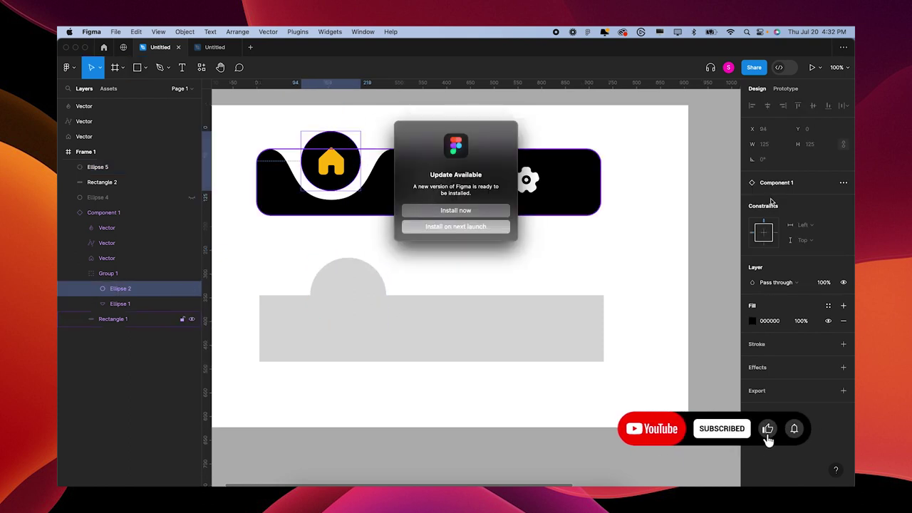
click(454, 228)
click(349, 296)
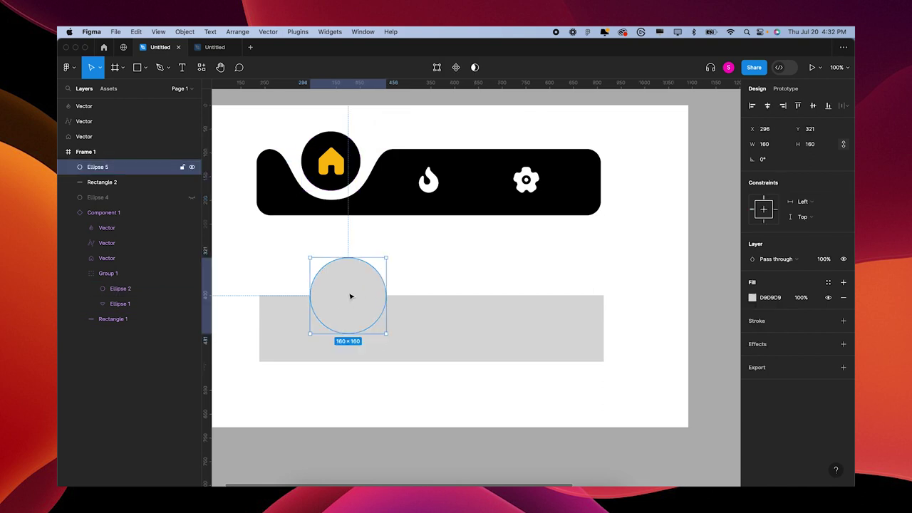
click(767, 145)
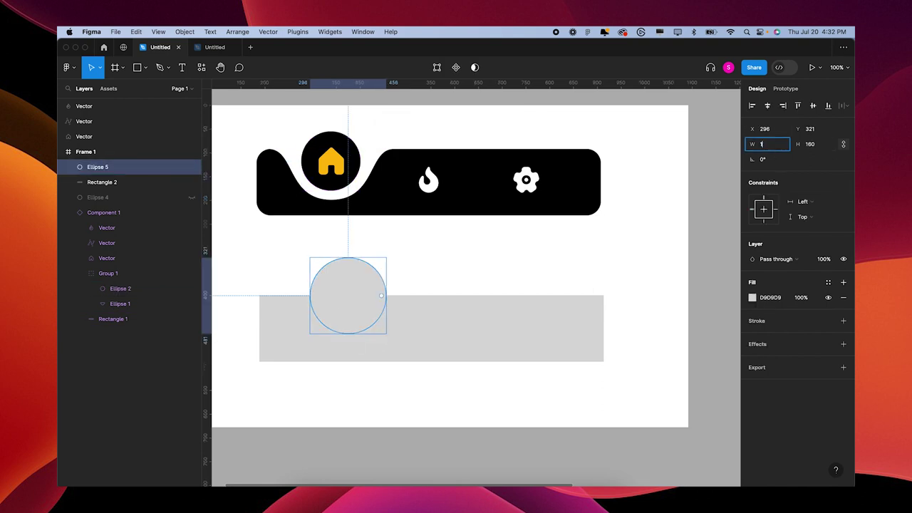
text(125)
key(Tab)
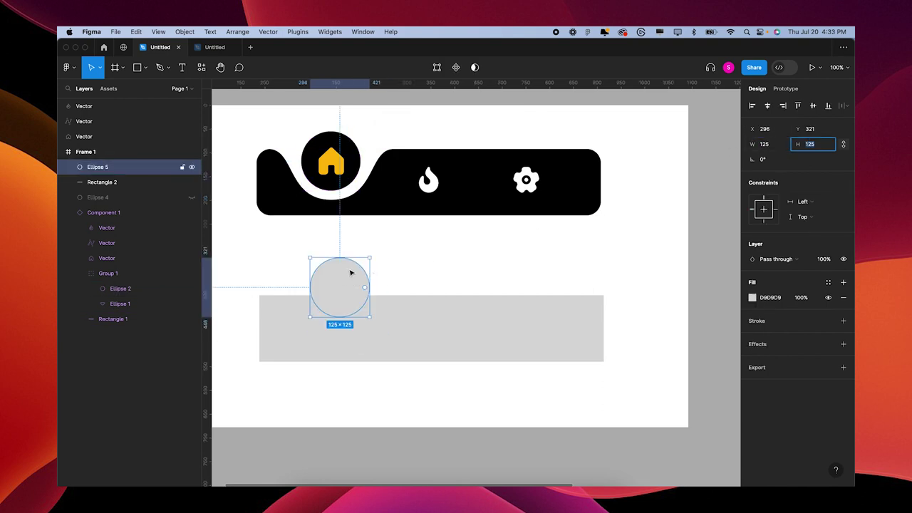
click(393, 201)
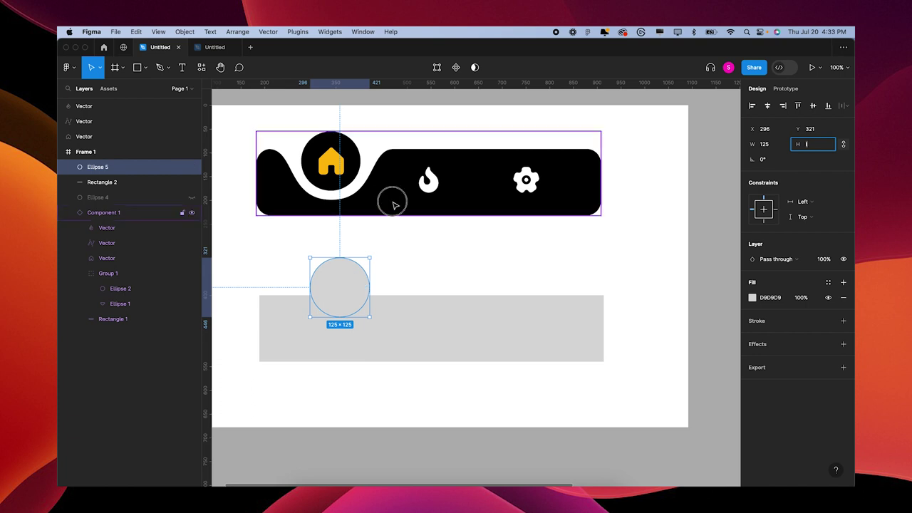
- Fill the circle with the nav bar's black, seat it on the bar's edge, and duplicate it
click(338, 295)
key(i)
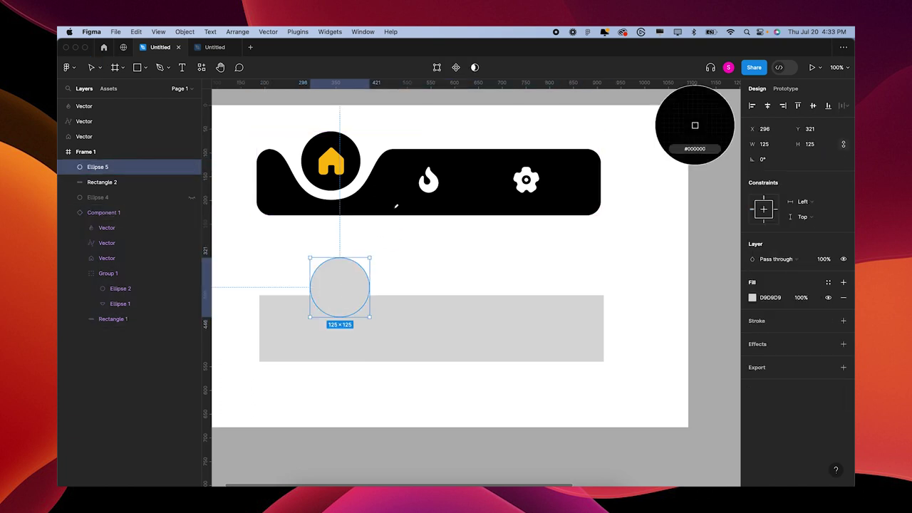
click(389, 205)
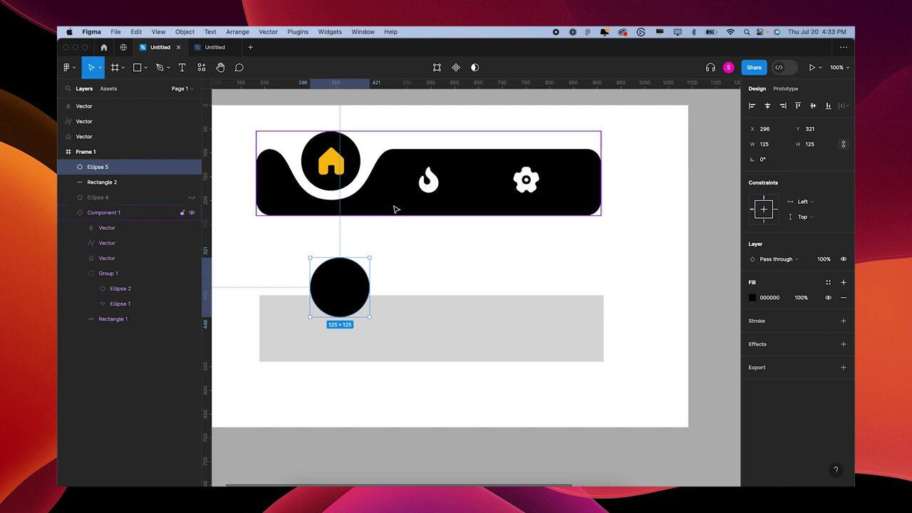
drag(349, 290, 341, 300)
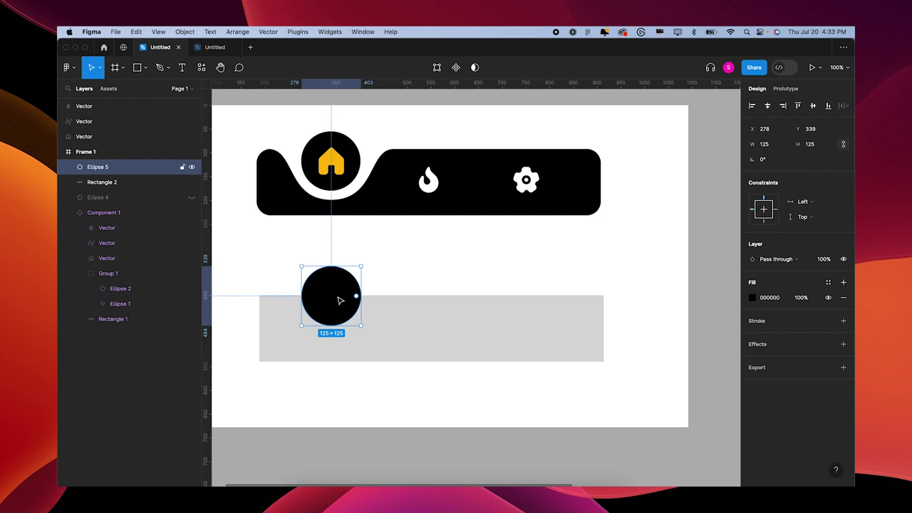
key(ctrl+d)
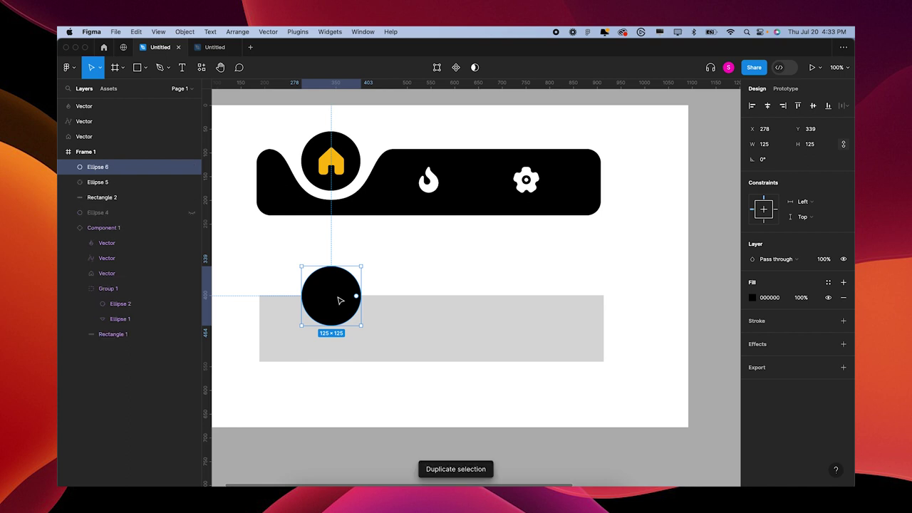
click(97, 182)
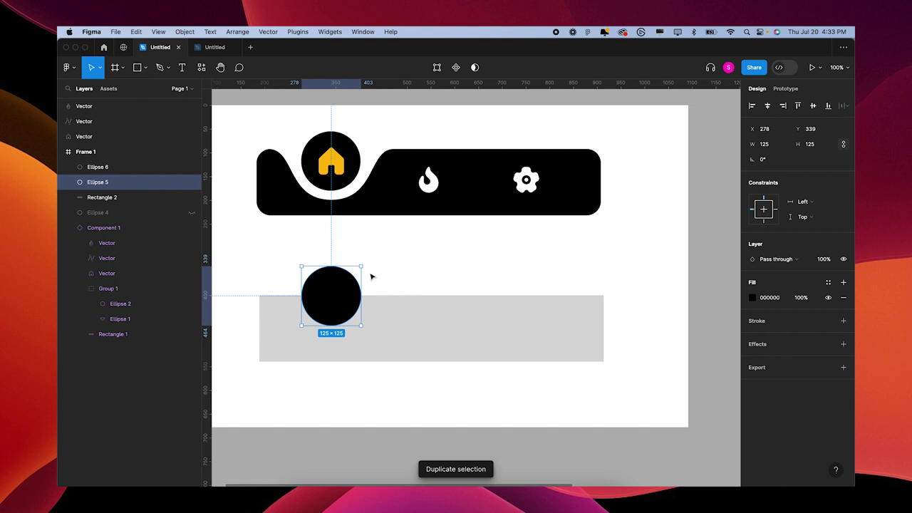
- Scale the back circle from its centre to 175×175 and fill it grey 979797
key(alt)
drag(361, 266, 371, 254)
click(753, 297)
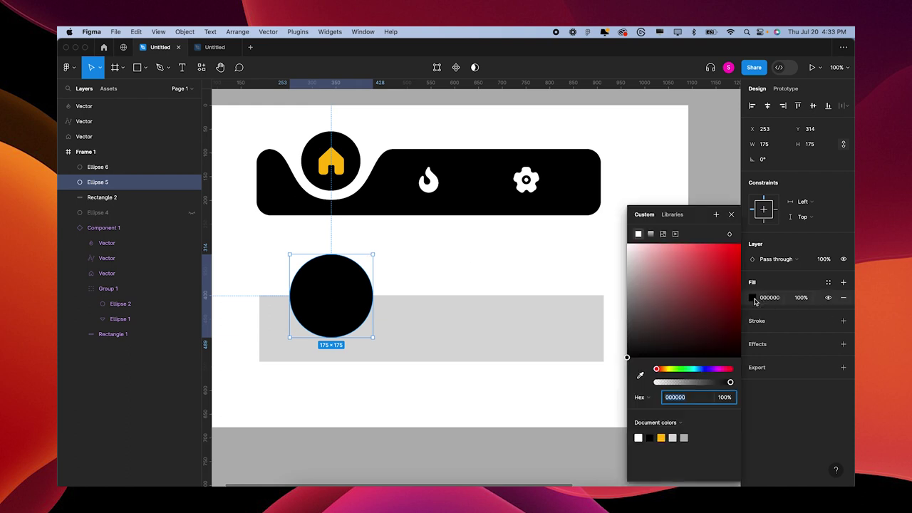
drag(630, 270, 619, 297)
click(407, 255)
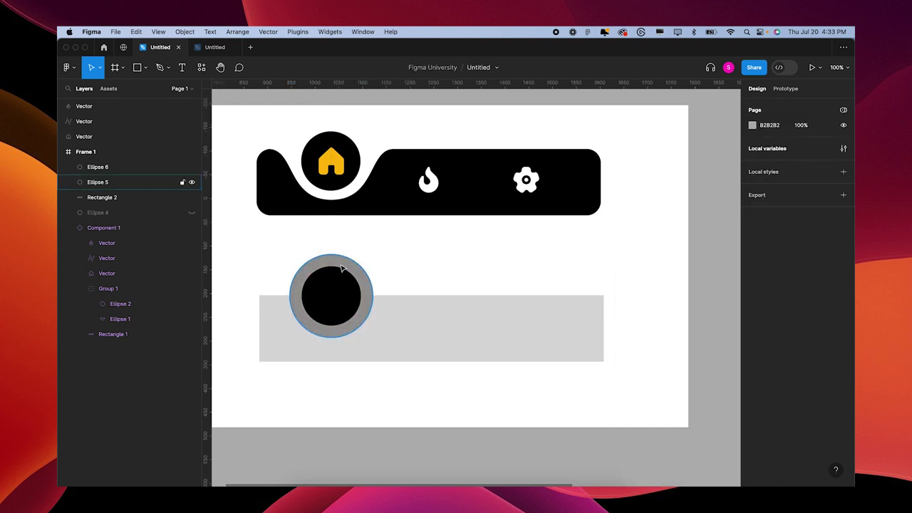
click(128, 181)
scroll(342, 267, up, 3)
scroll(321, 287, left, 5)
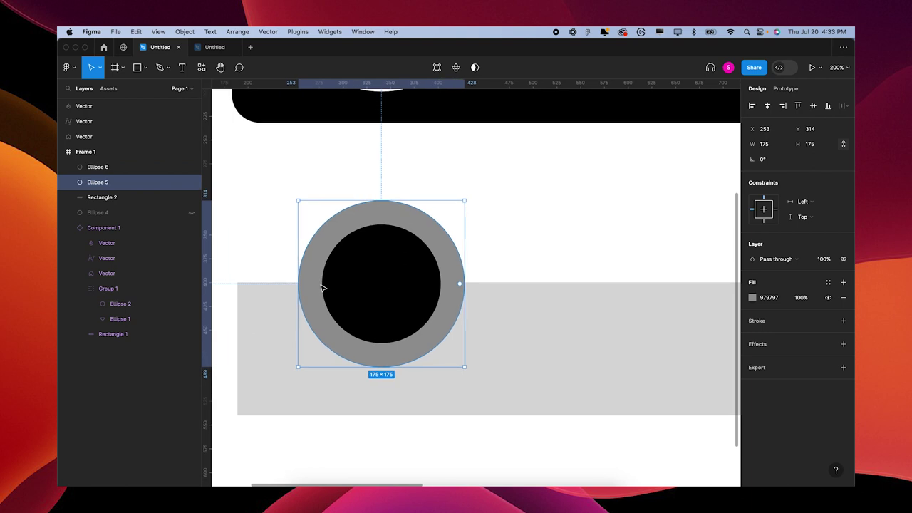
- Edit the grey ring's points, curving its lower-left and lower-right sides into flares
double_click(363, 213)
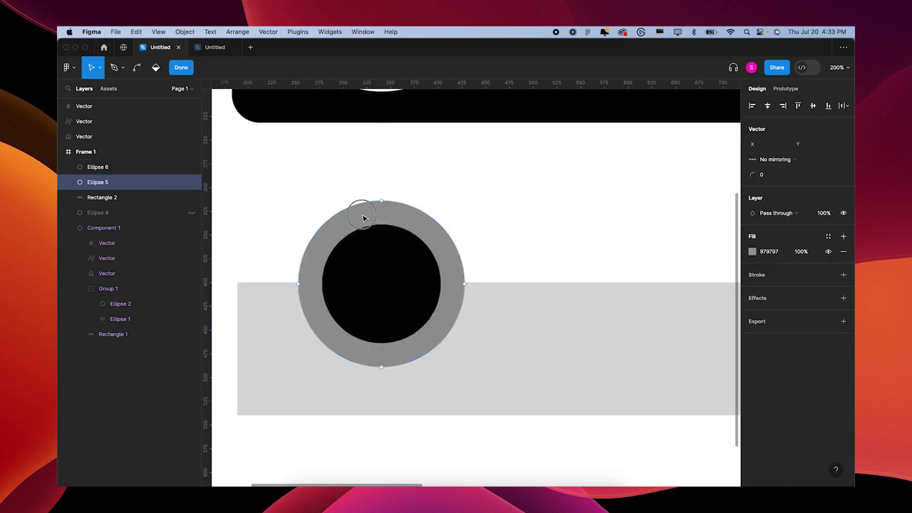
click(299, 285)
drag(298, 330, 334, 284)
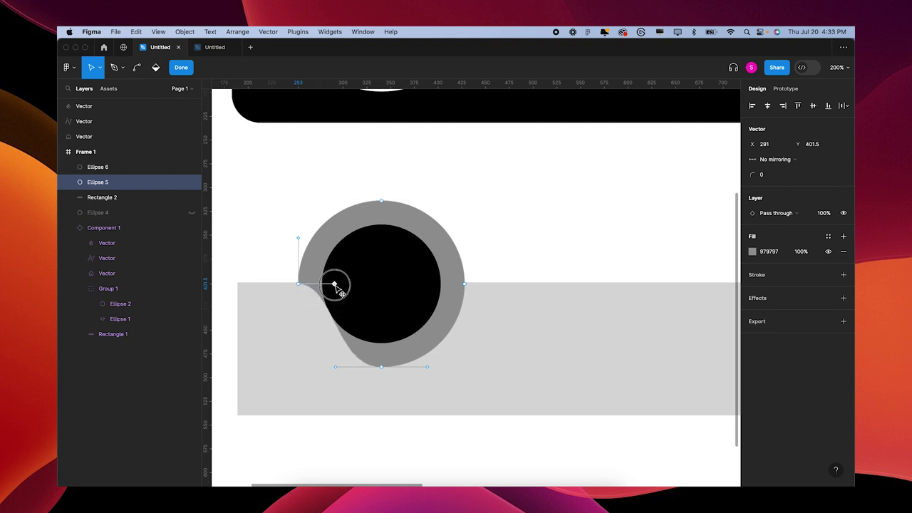
click(464, 284)
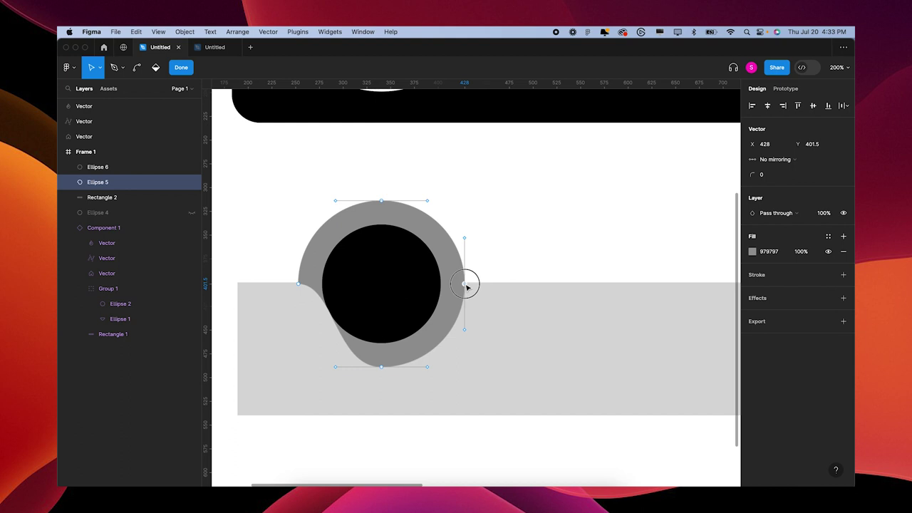
drag(466, 333, 500, 284)
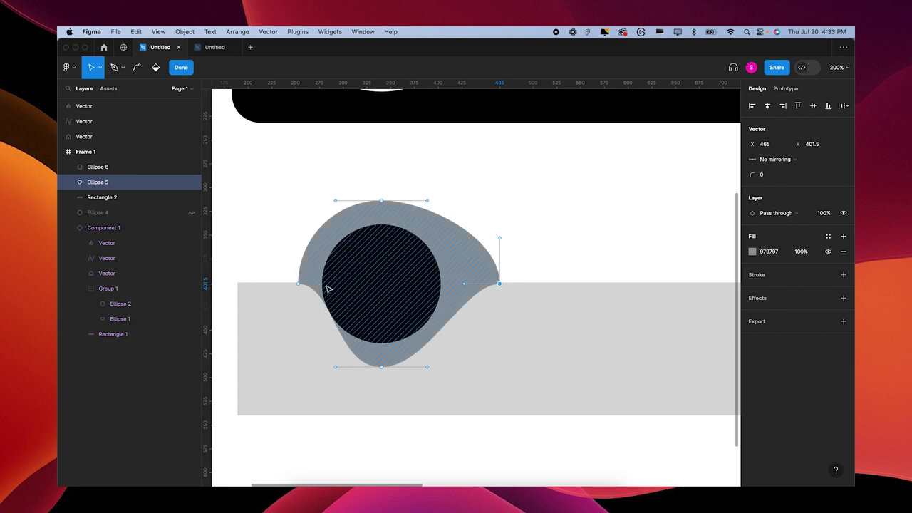
- Push the left point outward, widen the bottom curve on both sides, and fine-tune the right point
drag(298, 284, 268, 285)
drag(336, 366, 317, 369)
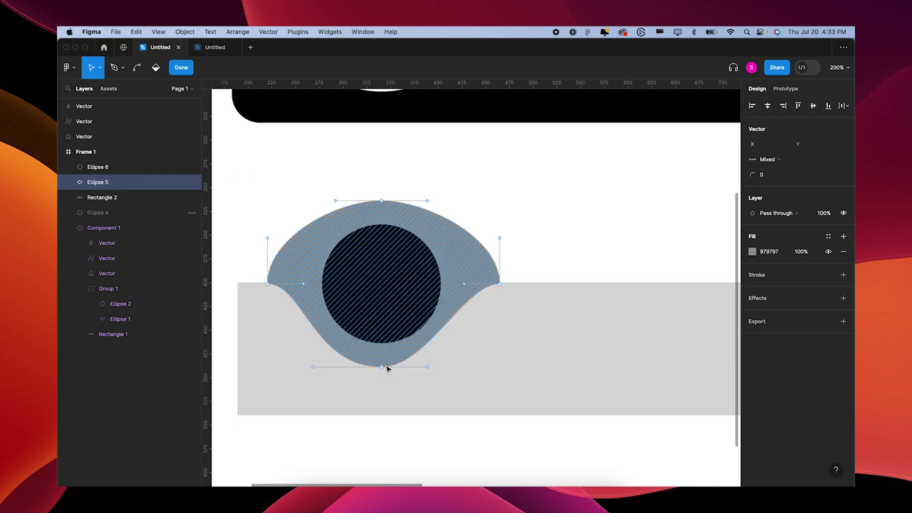
click(382, 367)
drag(428, 368, 452, 370)
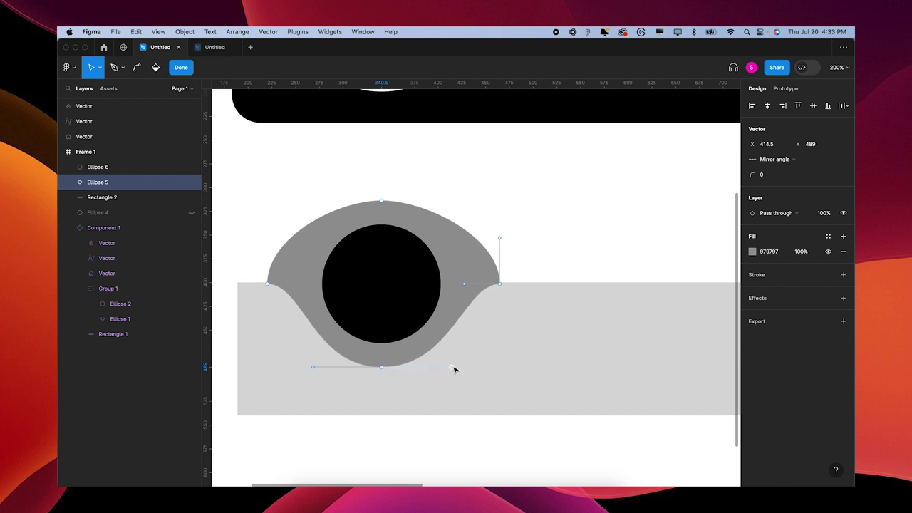
click(499, 285)
mouse_move(501, 287)
mouse_down()
mouse_move(512, 287)
mouse_move(496, 286)
mouse_up()
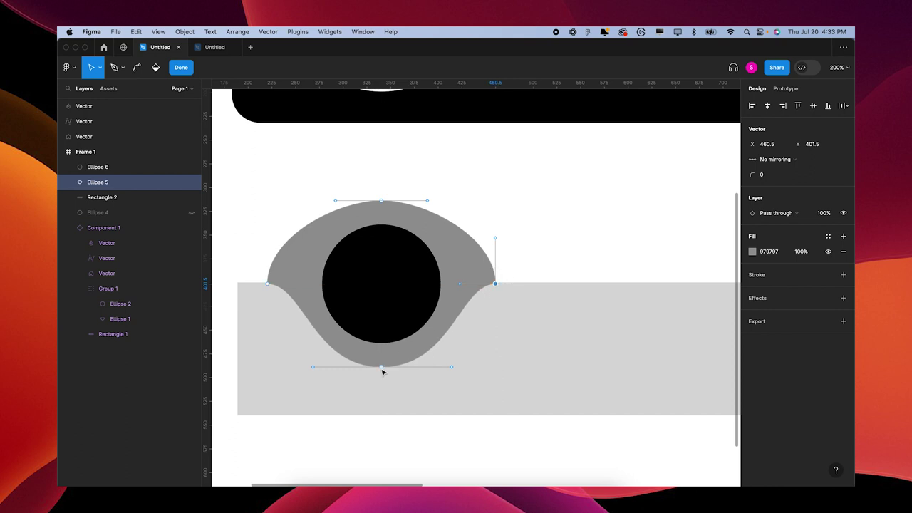
drag(382, 368, 382, 362)
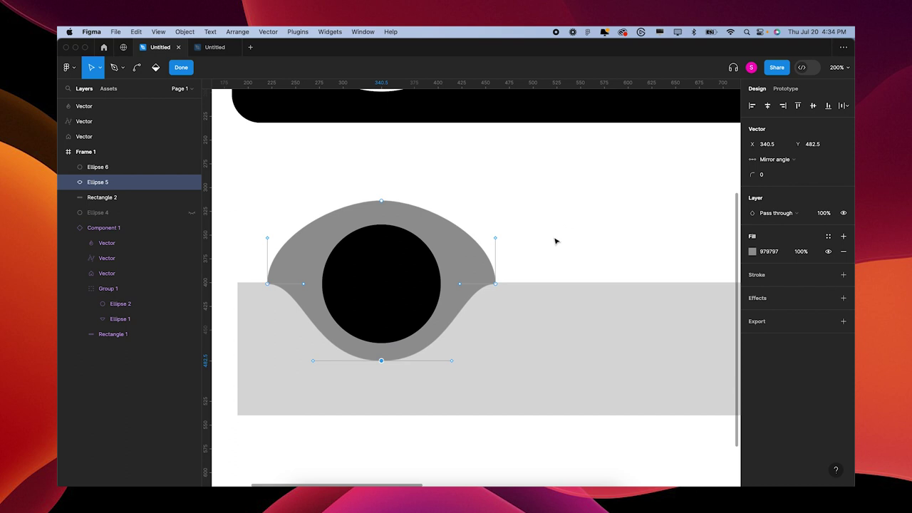
click(496, 283)
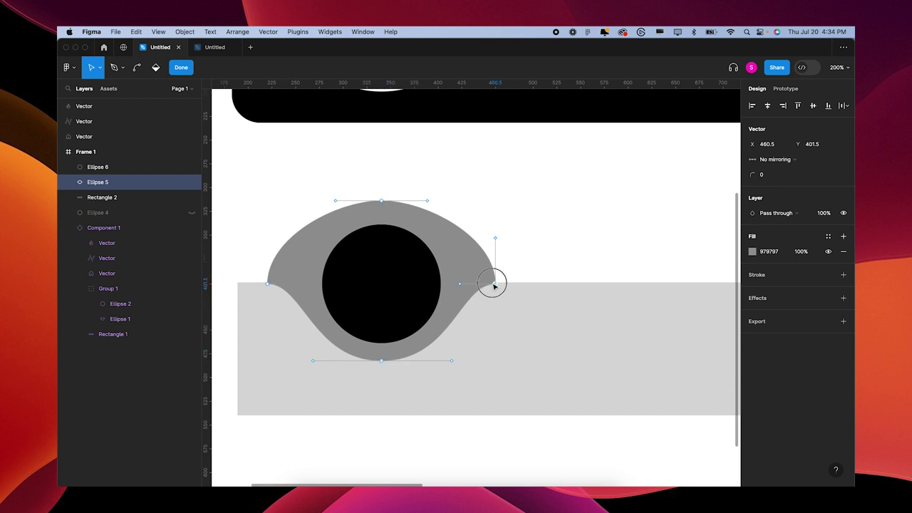
- Finish point editing and bring the nav bar and new shapes into view
key(Escape)
click(568, 225)
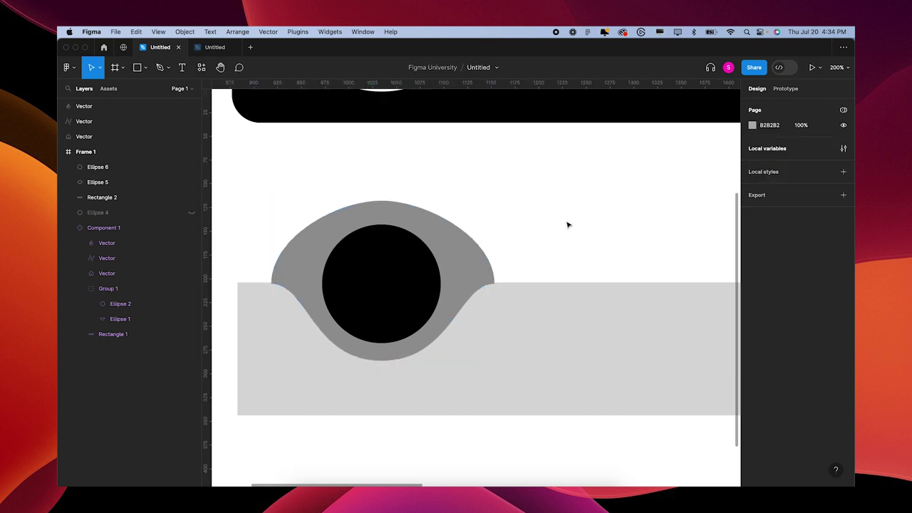
drag(515, 221, 356, 380)
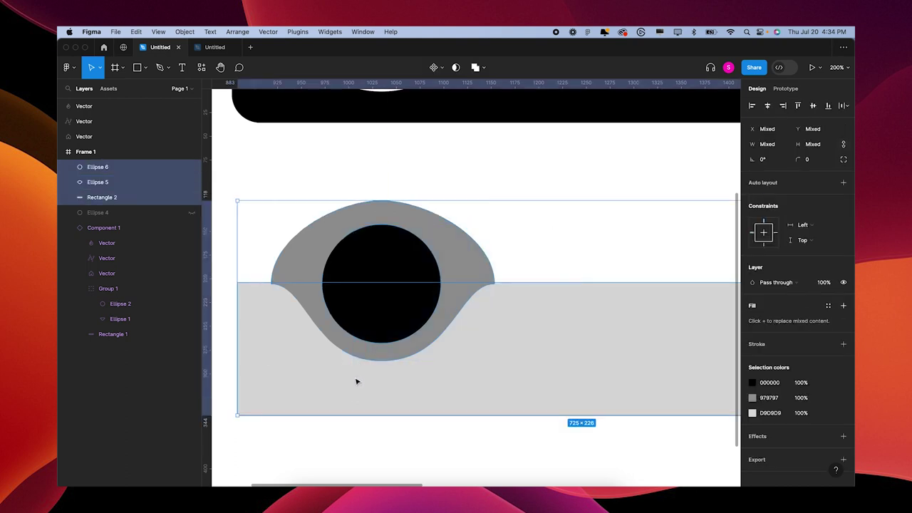
scroll(448, 235, left, 5)
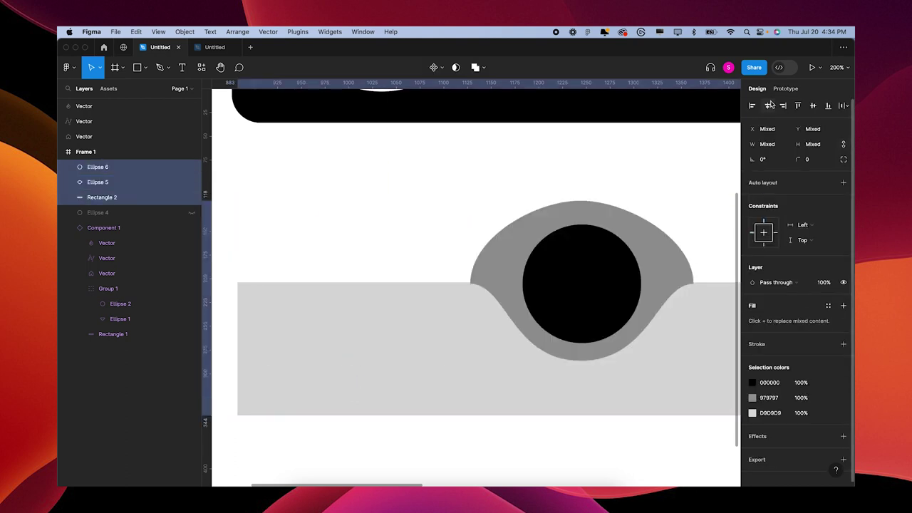
key(shift+0)
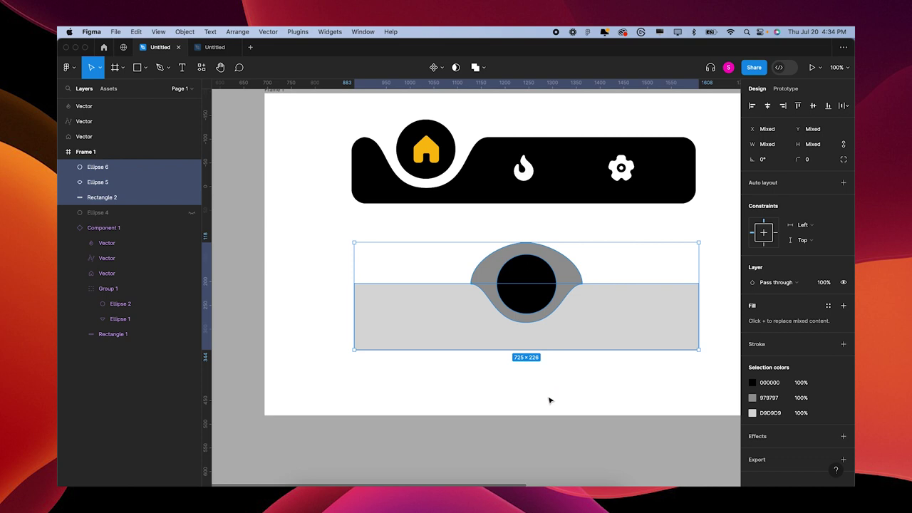
- Fill the lower bar with the nav bar's black and select it together with the grey notch
click(582, 340)
key(i)
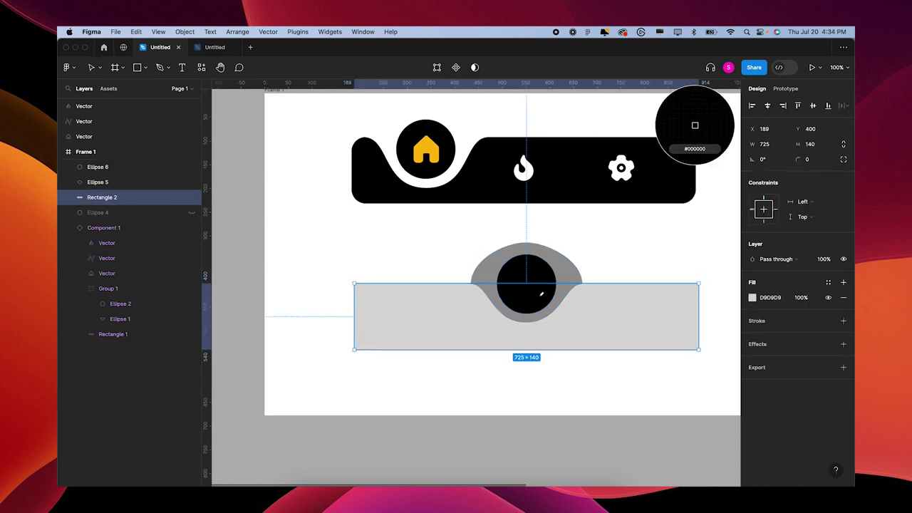
click(541, 293)
click(560, 403)
click(571, 269)
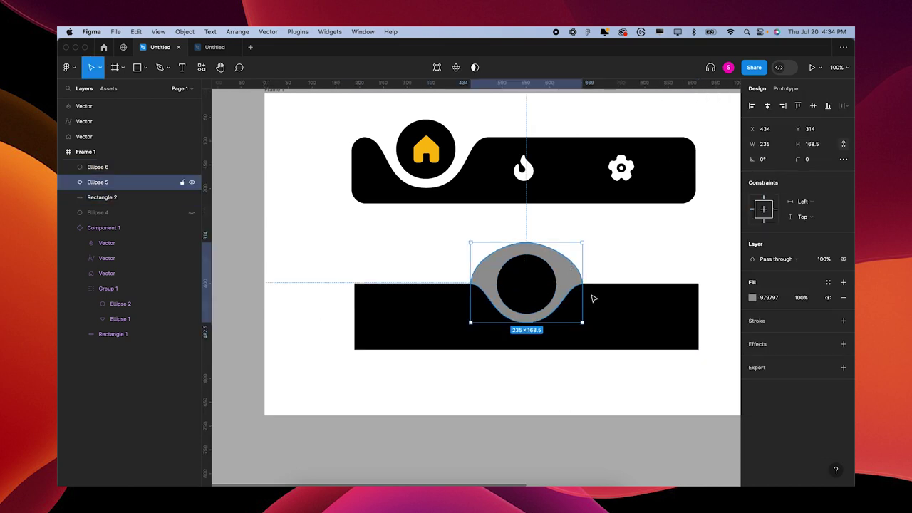
shift+click(614, 316)
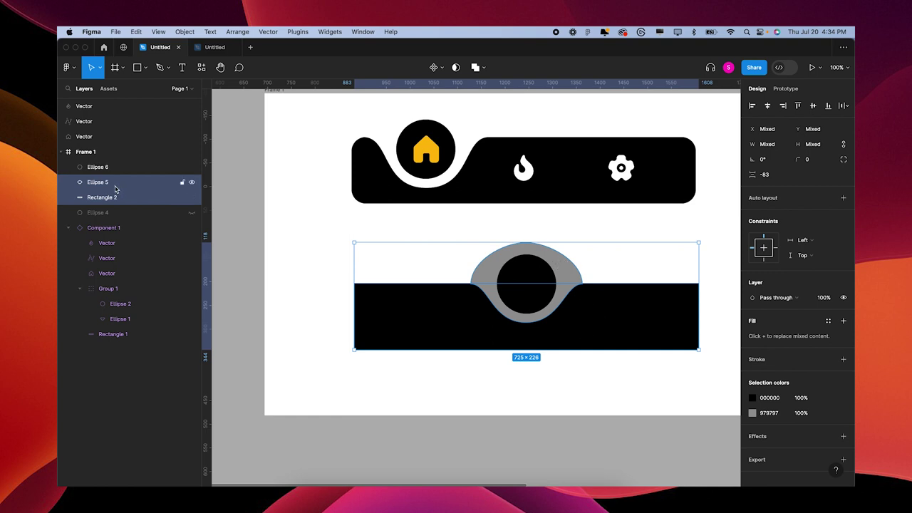
- Subtract the grey notch shape from the black bar
click(485, 68)
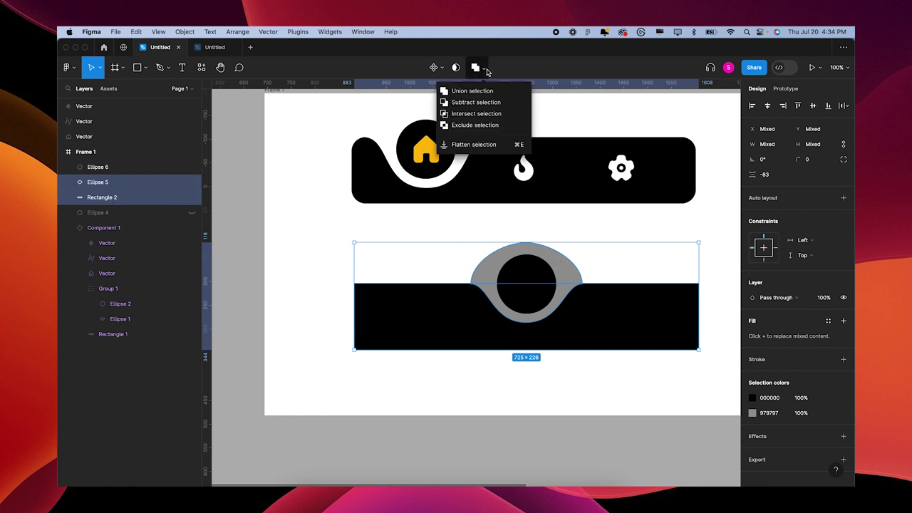
click(477, 102)
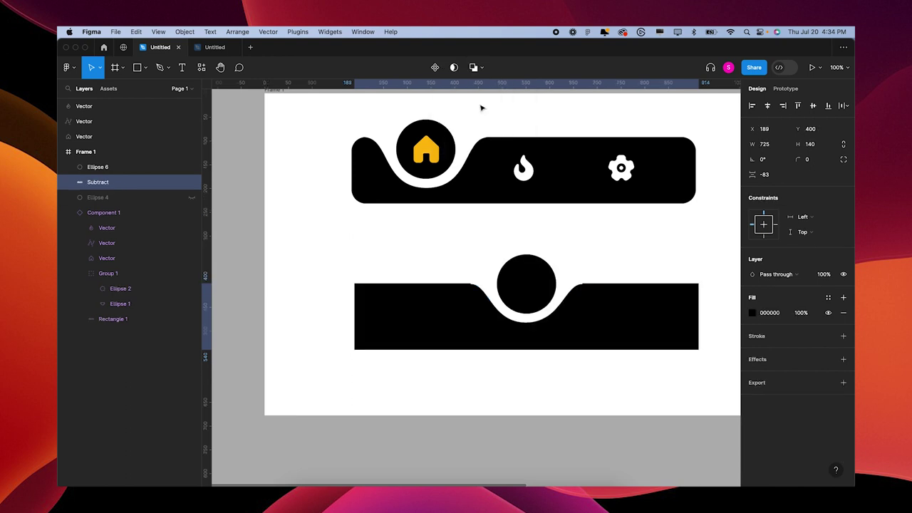
click(609, 258)
scroll(607, 263, up, 10)
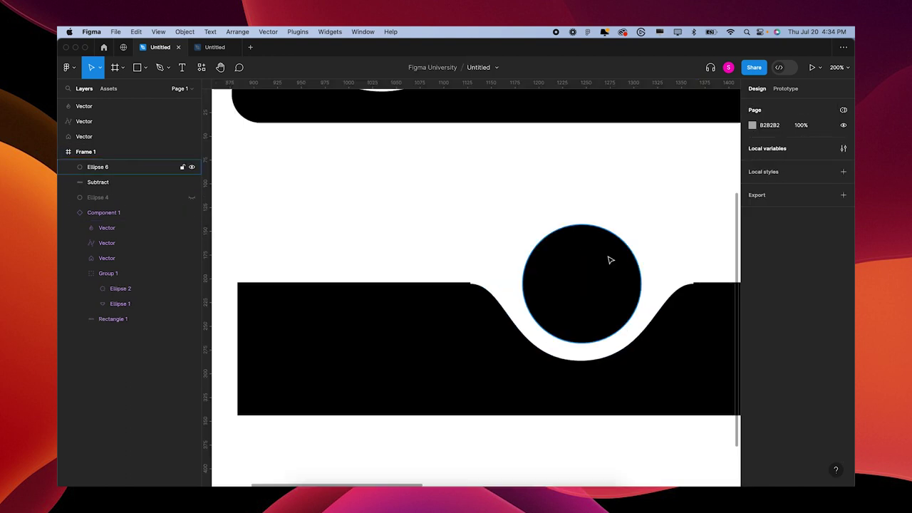
scroll(470, 289, up, 5)
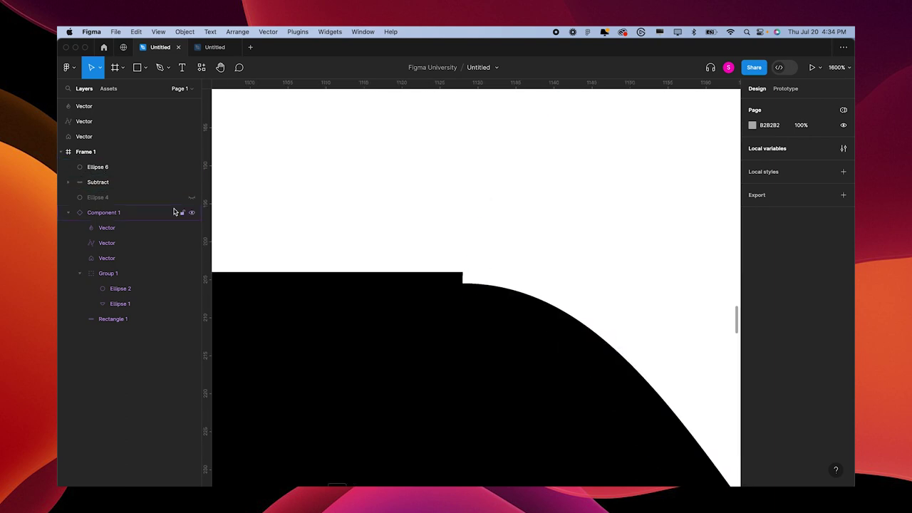
- Expand the Subtract shape and nudge Ellipse 5 up 2 px
click(113, 186)
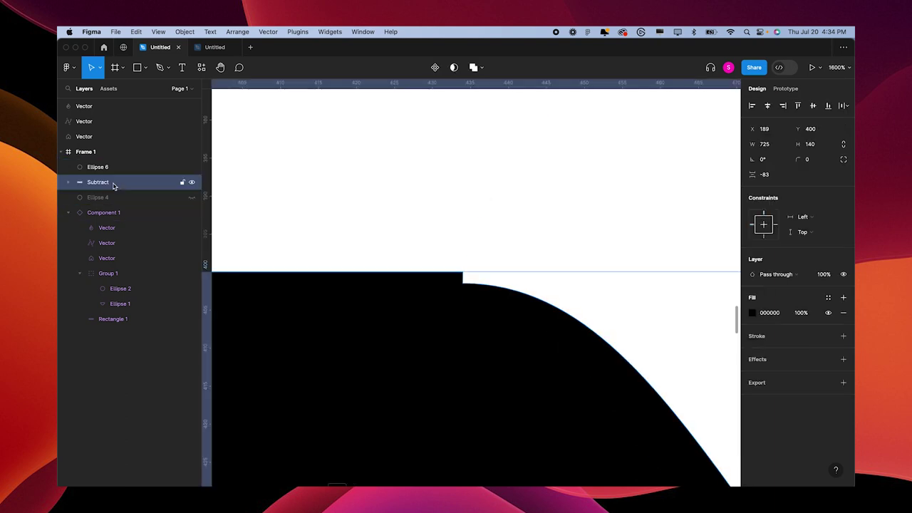
click(70, 185)
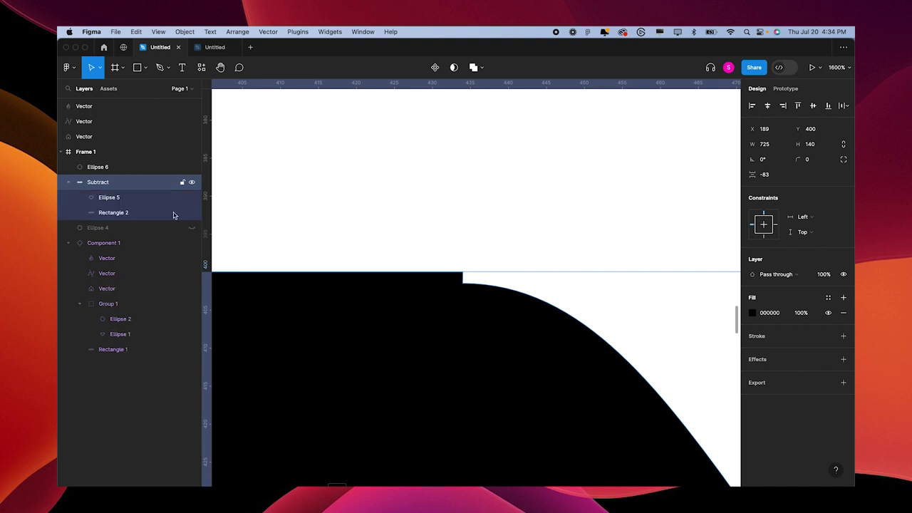
click(136, 198)
key(Up)
key(Up)
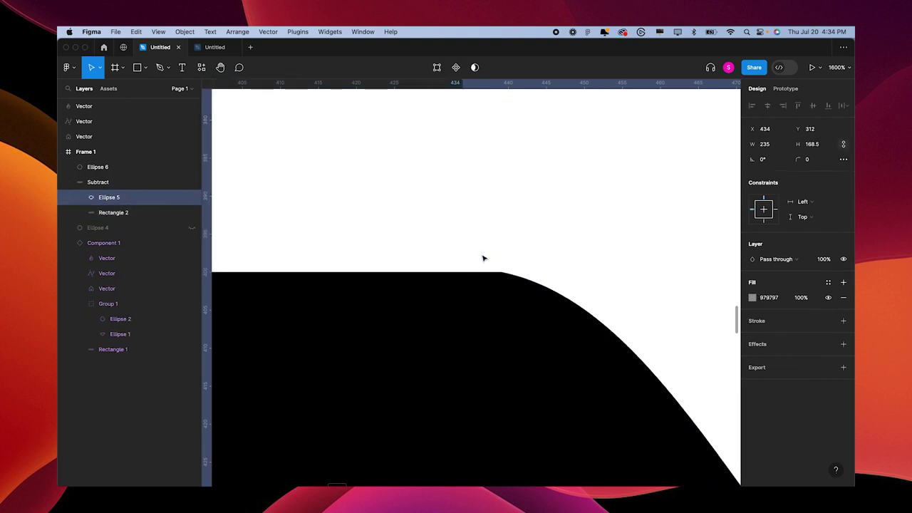
- Inspect the cutout, switching between selecting the Subtract shape and Ellipse 5
click(522, 275)
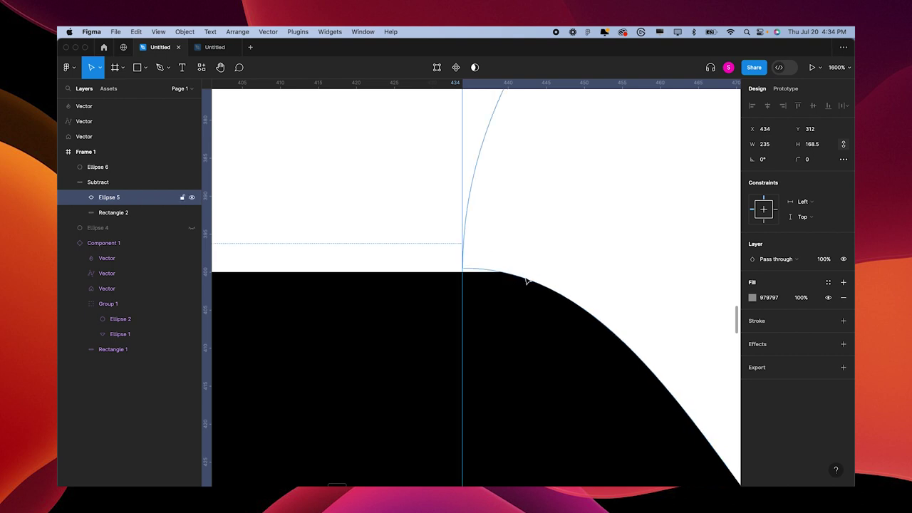
click(471, 269)
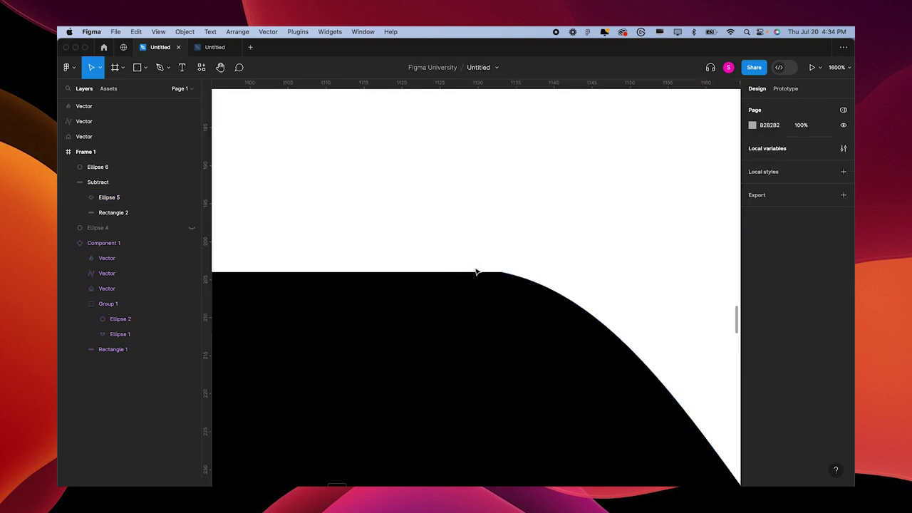
click(529, 266)
click(459, 268)
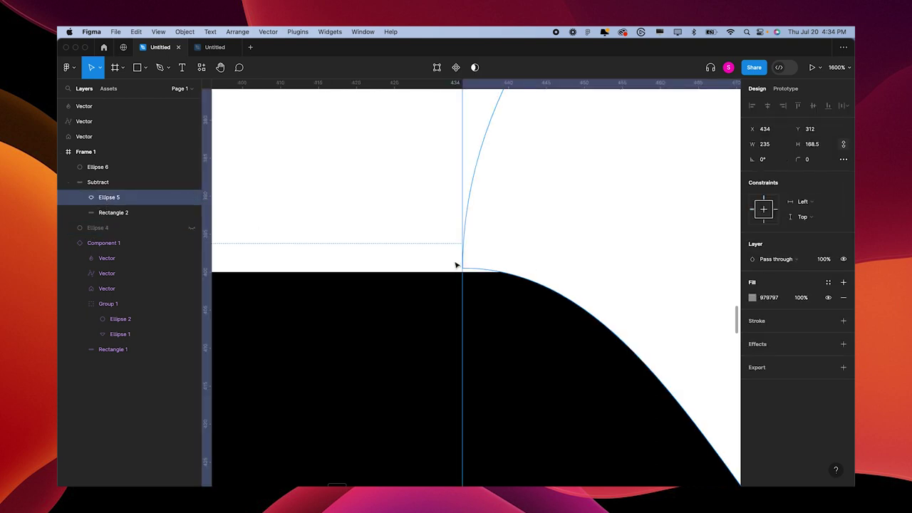
scroll(489, 265, down, 3)
click(508, 266)
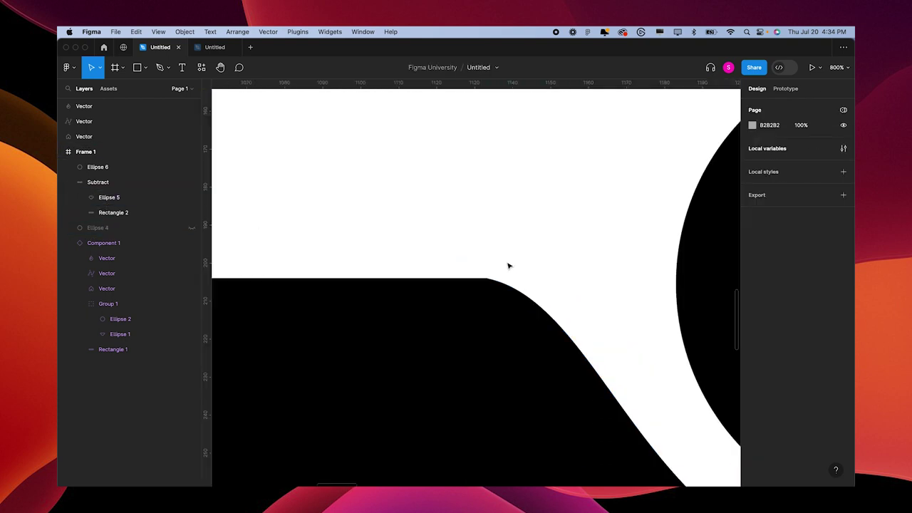
click(493, 280)
click(111, 197)
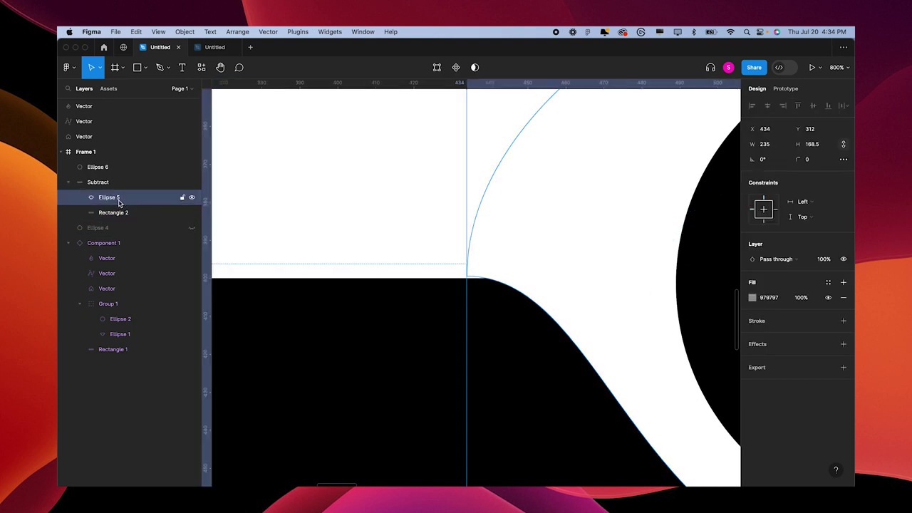
click(473, 239)
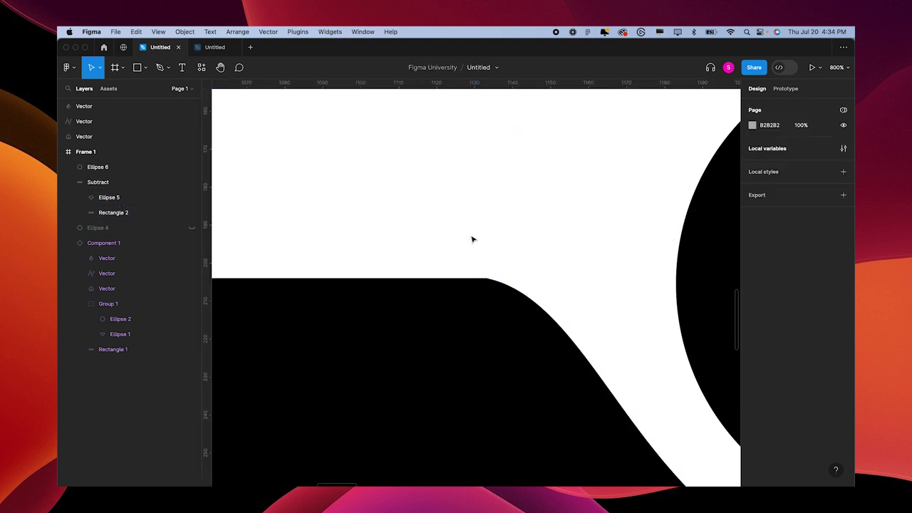
click(492, 282)
click(424, 243)
scroll(423, 243, down, 10)
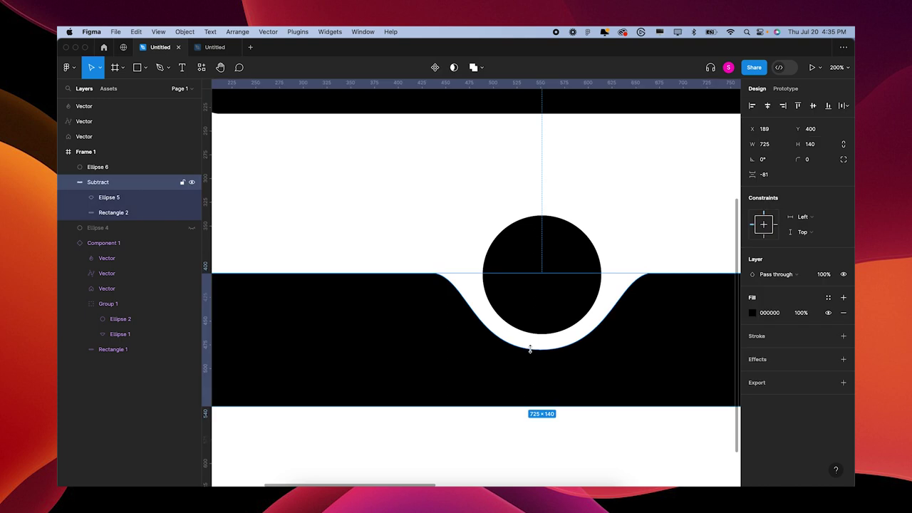
- Drop Ellipse 5's left anchor onto the bar edge and lengthen its handle for a smoother curve
double_click(540, 348)
double_click(542, 348)
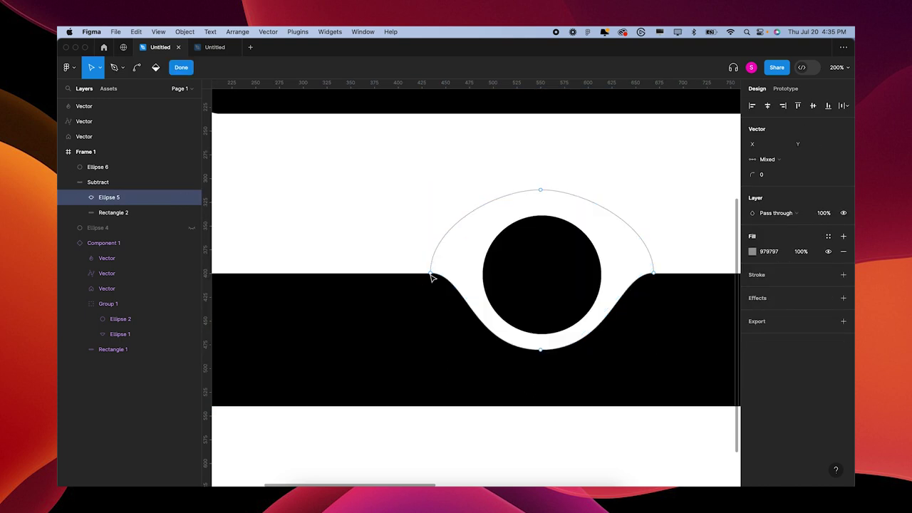
scroll(433, 277, up, 10)
scroll(433, 278, left, 5)
scroll(434, 278, up, 2)
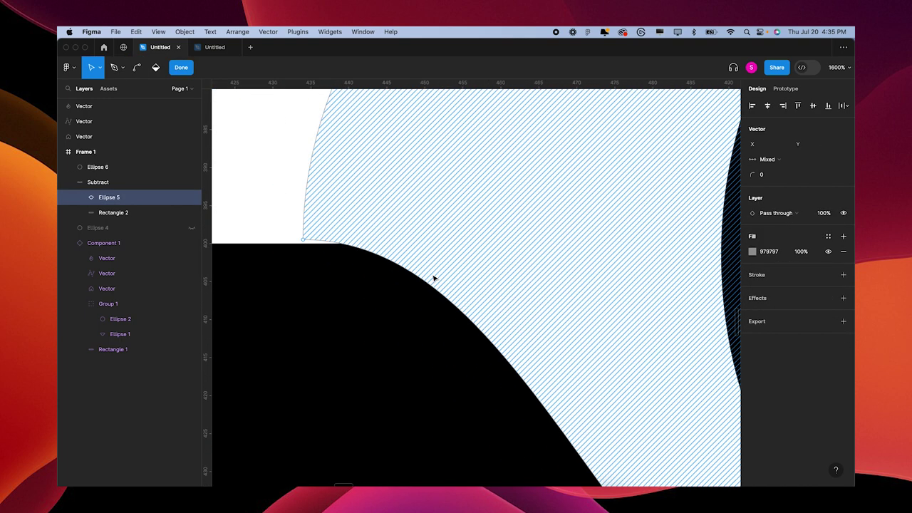
click(360, 273)
drag(360, 272, 363, 277)
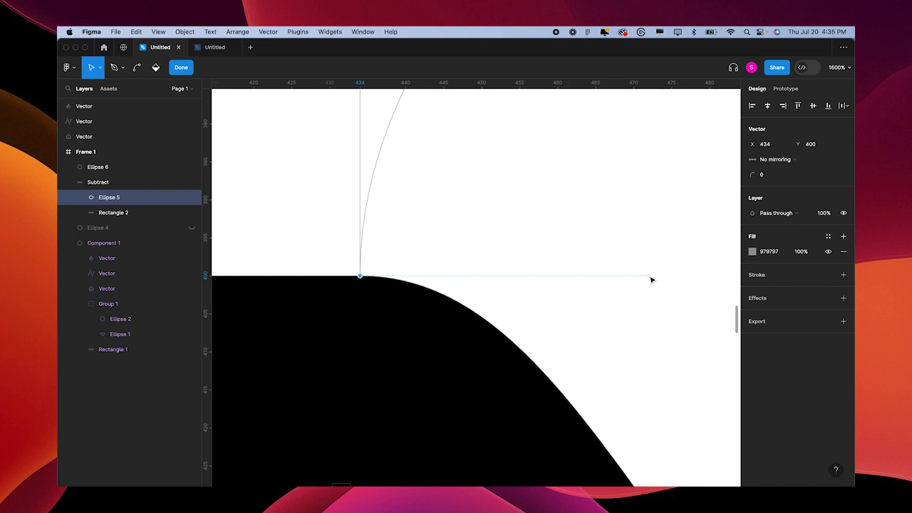
drag(649, 275, 710, 277)
key(super+minus)
key(super+minus)
key(super+minus)
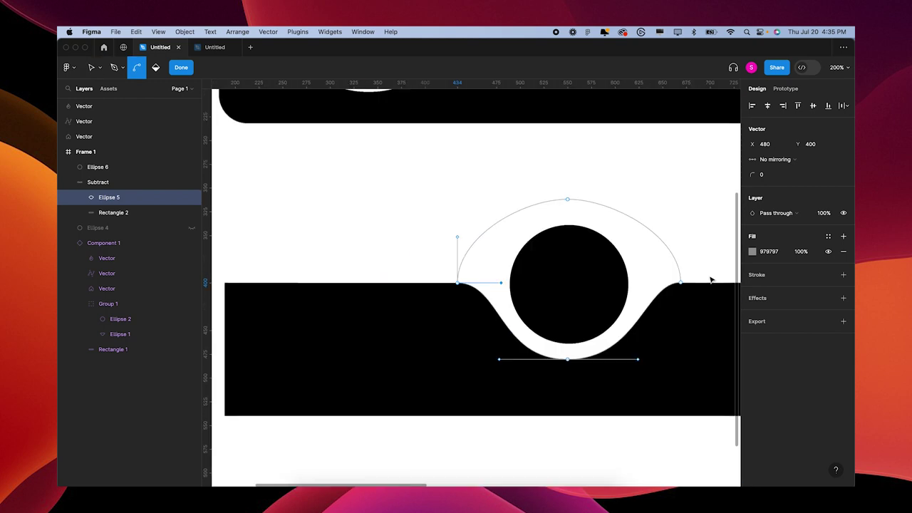
- Move the right anchor down to Y 400, smooth its handle, and exit point editing
click(681, 283)
scroll(619, 325, right, 5)
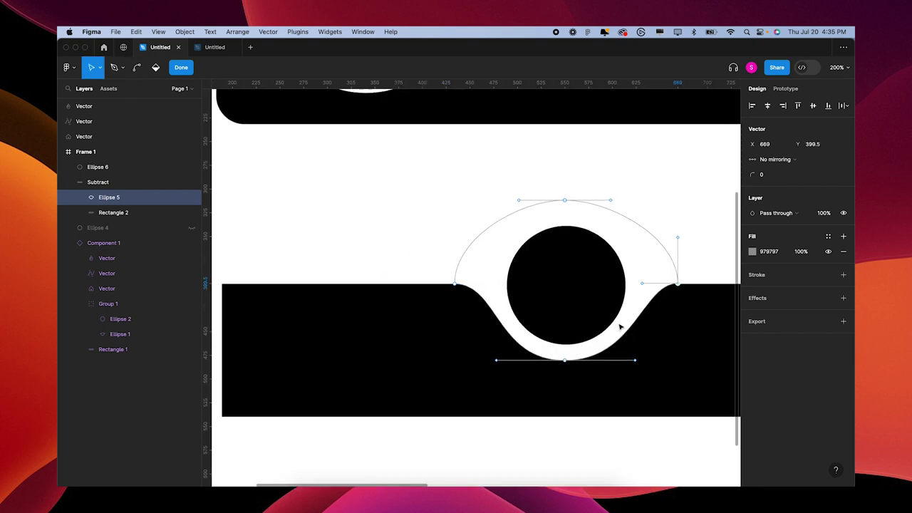
key(super)
key(super+plus)
key(super+plus)
key(super+plus)
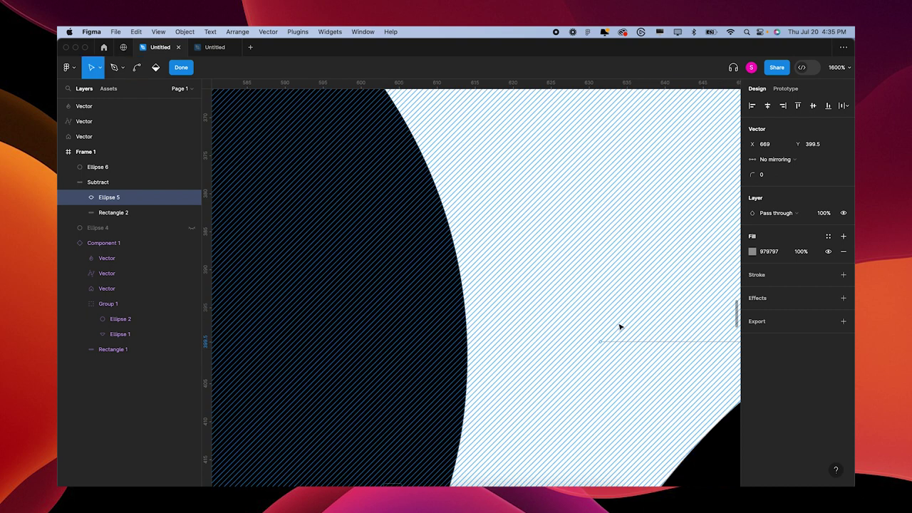
scroll(619, 327, right, 5)
scroll(620, 327, right, 5)
scroll(619, 327, up, 2)
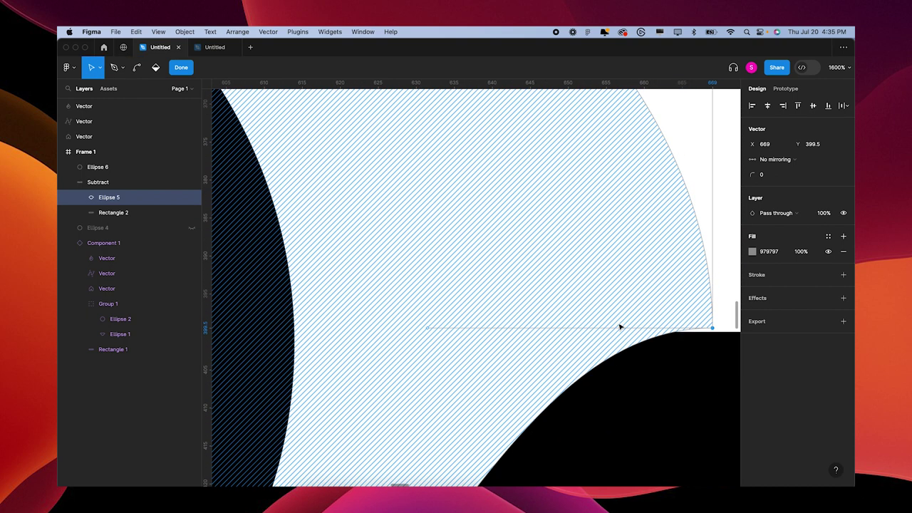
drag(661, 359, 662, 365)
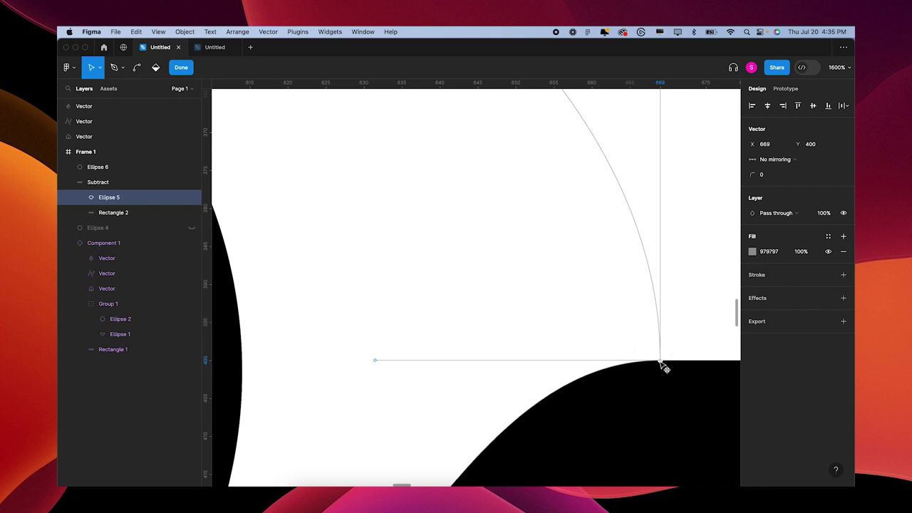
drag(378, 364, 289, 364)
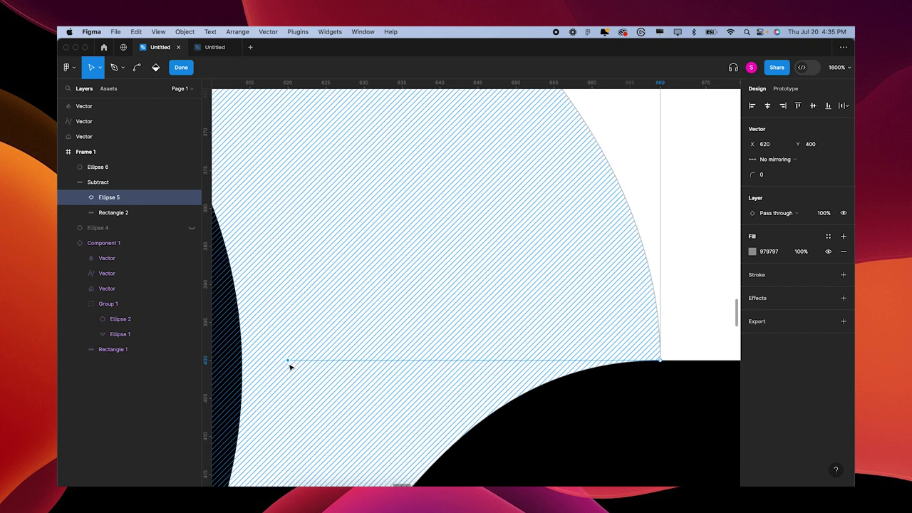
key(Escape)
key(Escape)
key(minus)
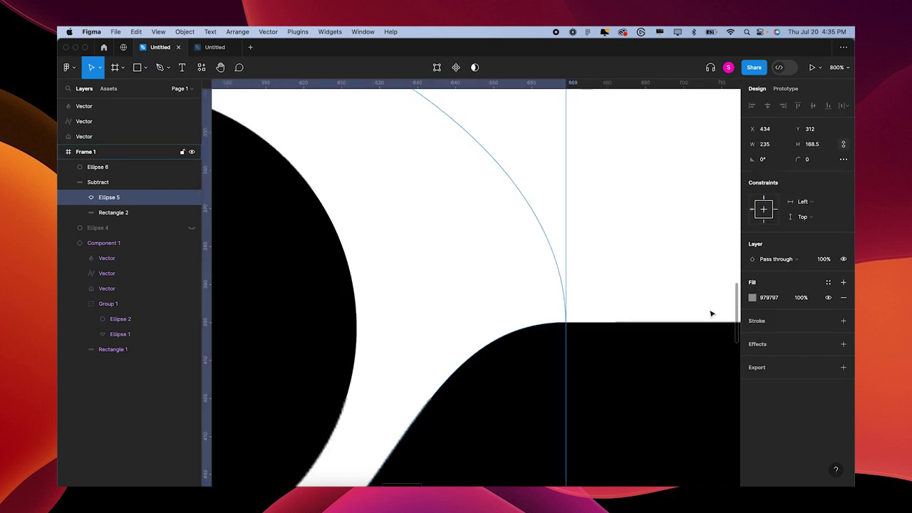
key(minus)
key(minus)
key(minus)
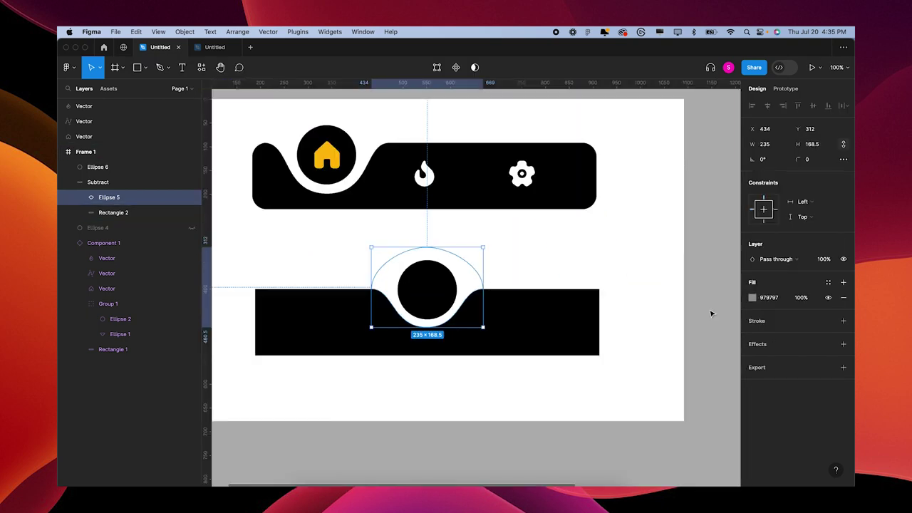
- Select the lower cut-out Subtract bar and wrap it in a new frame
click(549, 388)
click(520, 340)
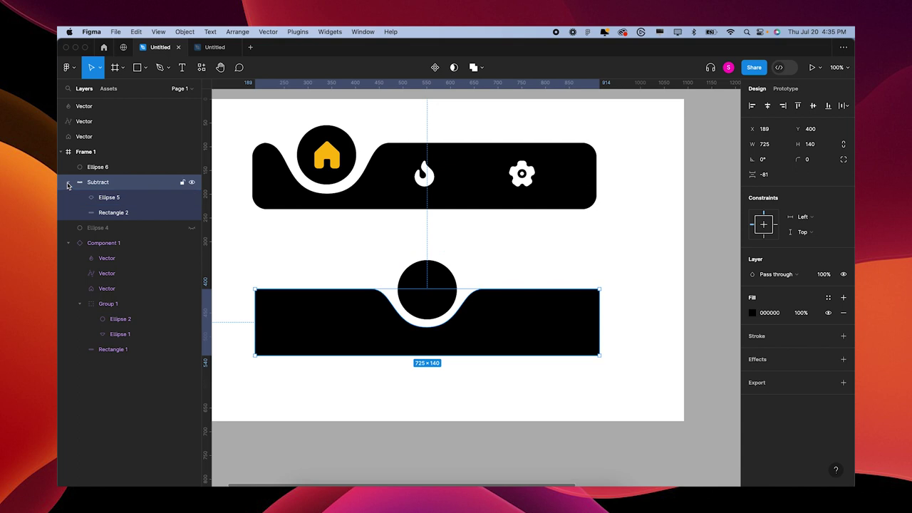
key(alt+l)
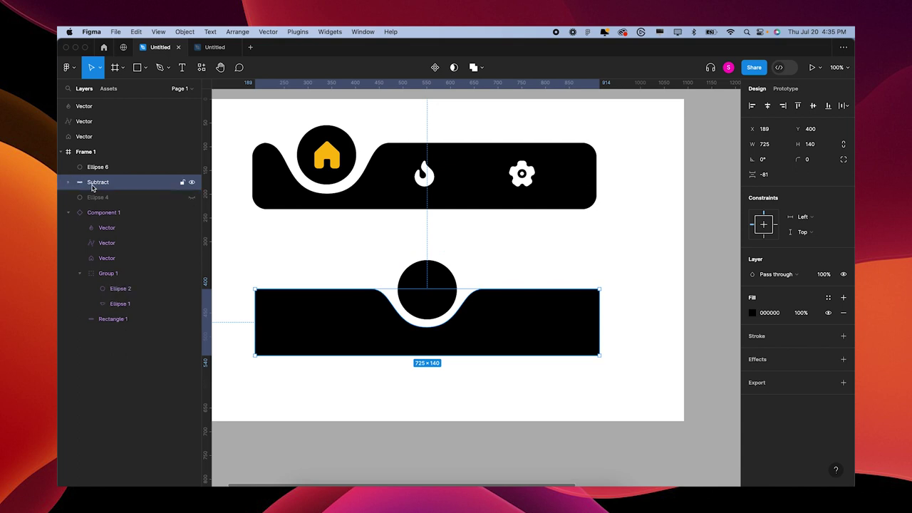
key(super+alt+g)
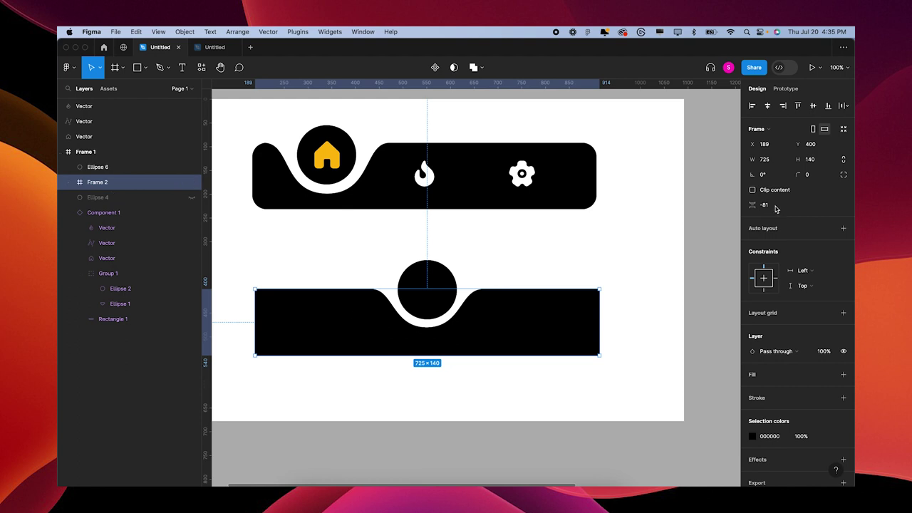
- Give Frame 2 a 30 corner radius and turn on Clip content
click(813, 178)
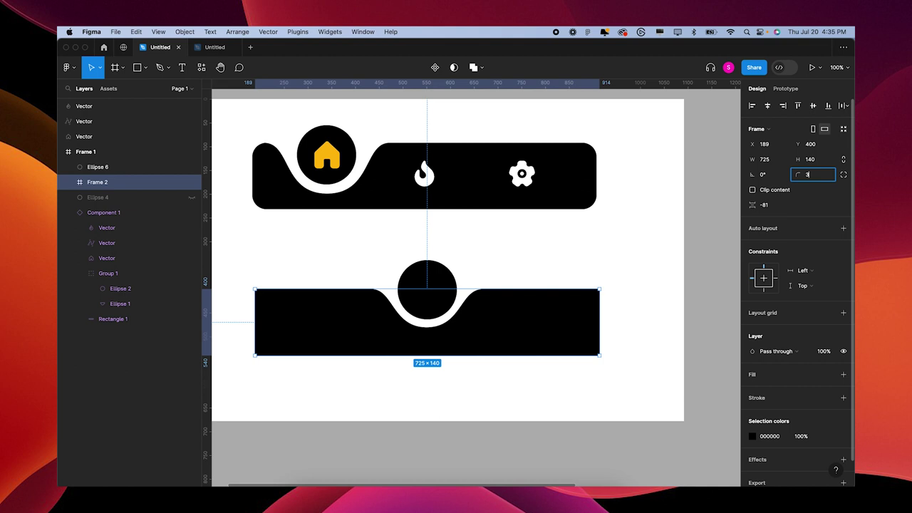
text(30)
key(Return)
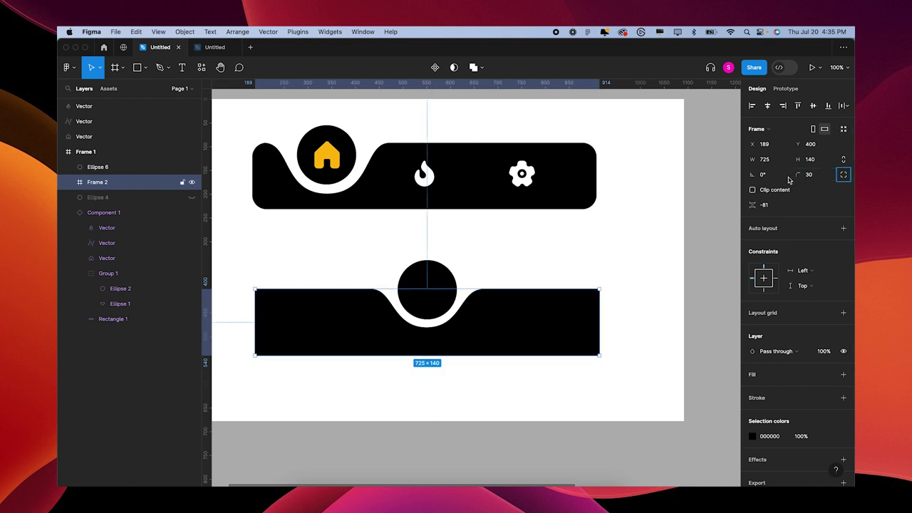
click(753, 191)
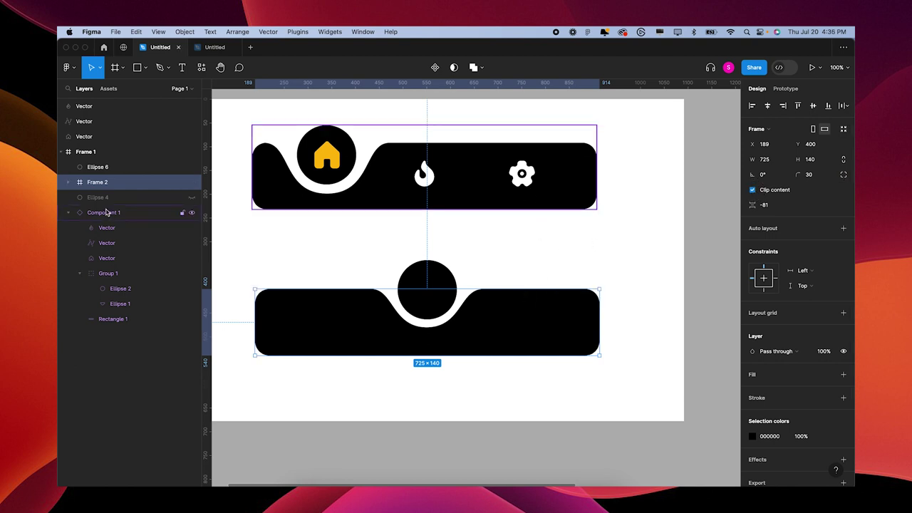
- Stretch Rectangle 2 inside the Subtract shape far past both edges of Frame 2
click(70, 185)
click(104, 199)
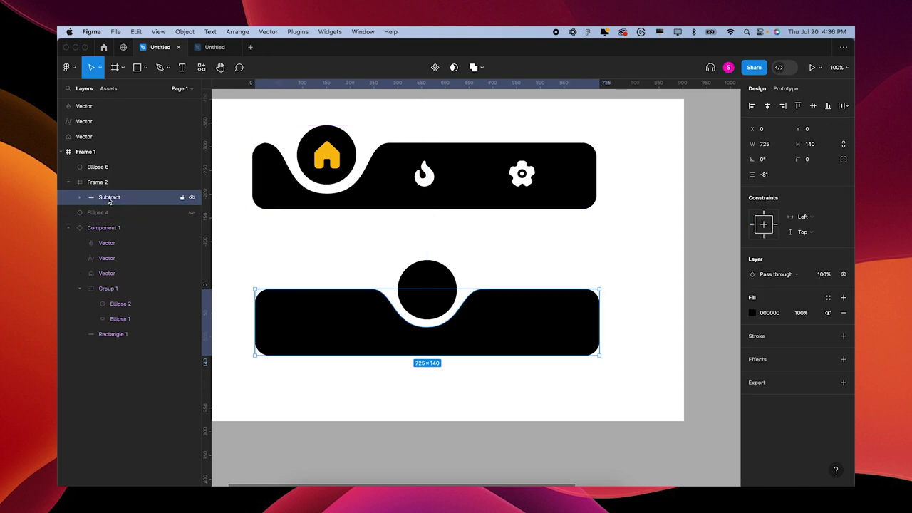
click(79, 197)
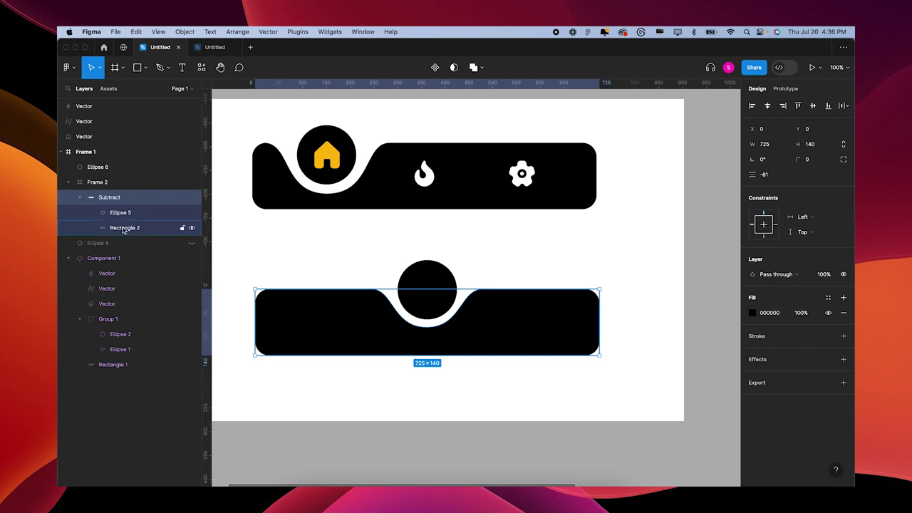
click(123, 228)
key(minus)
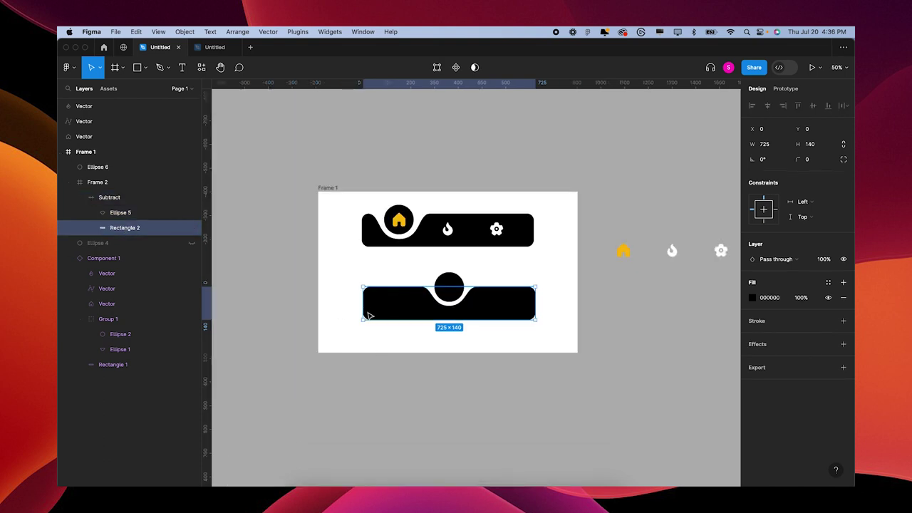
drag(364, 304, 278, 303)
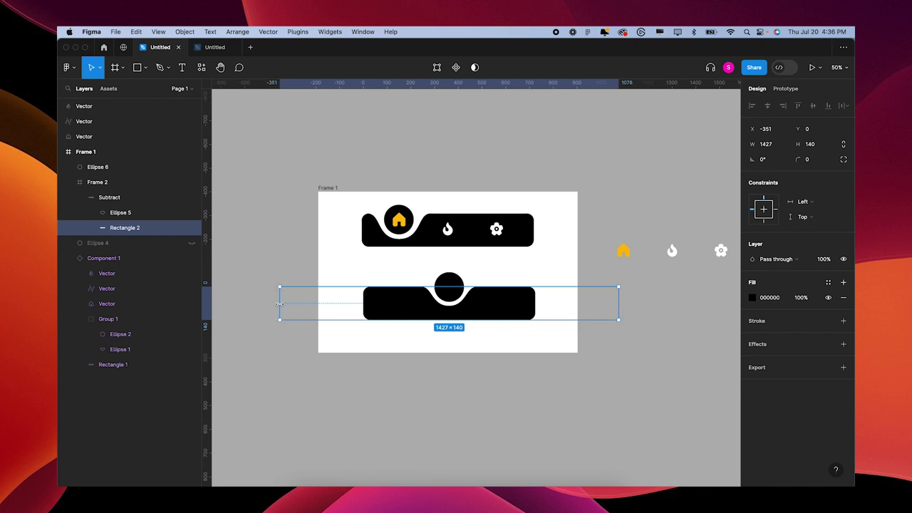
click(364, 351)
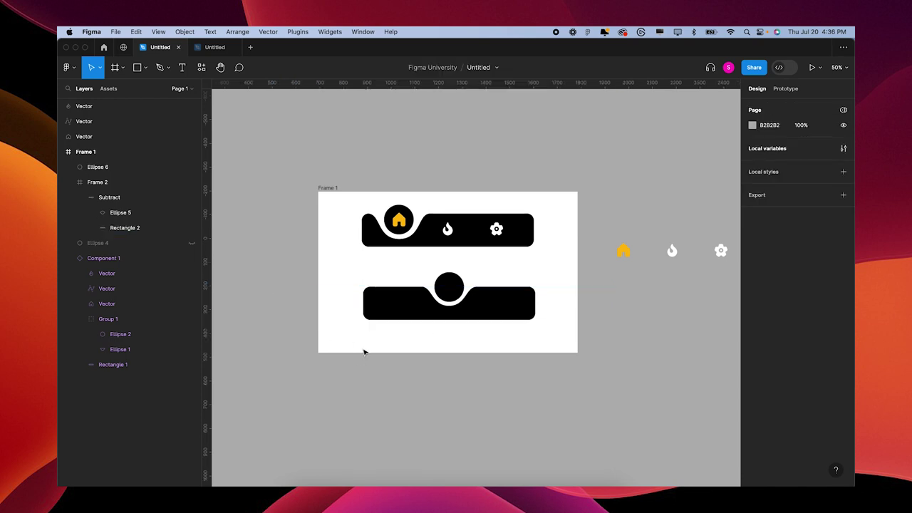
- Select Ellipse 6 together with Frame 2 and wrap them in Frame 3
click(69, 182)
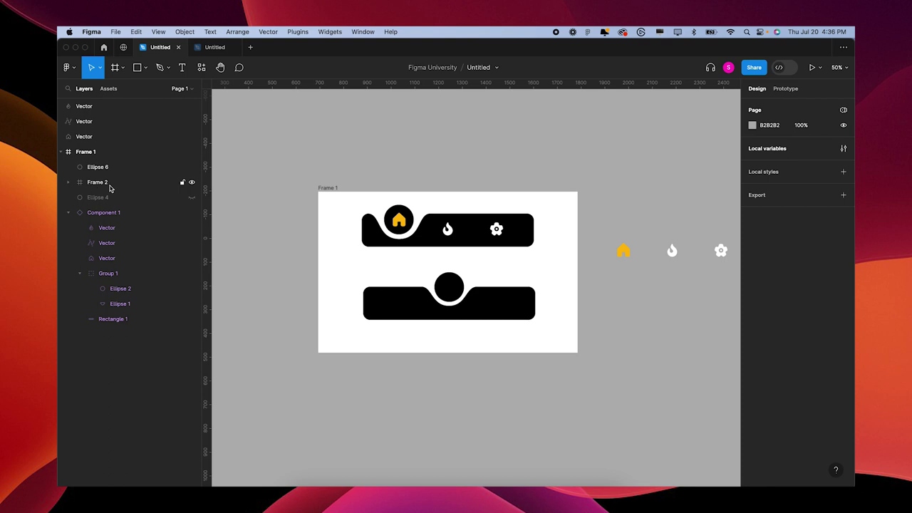
click(464, 316)
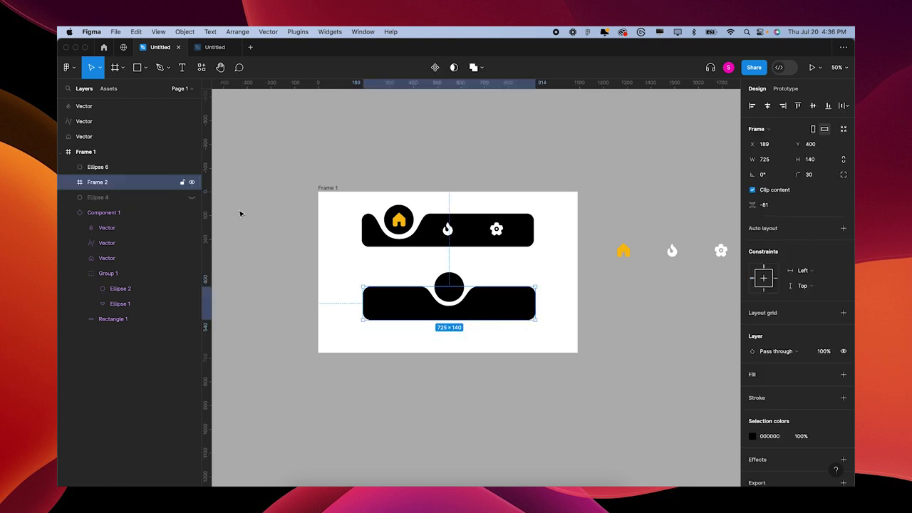
click(112, 167)
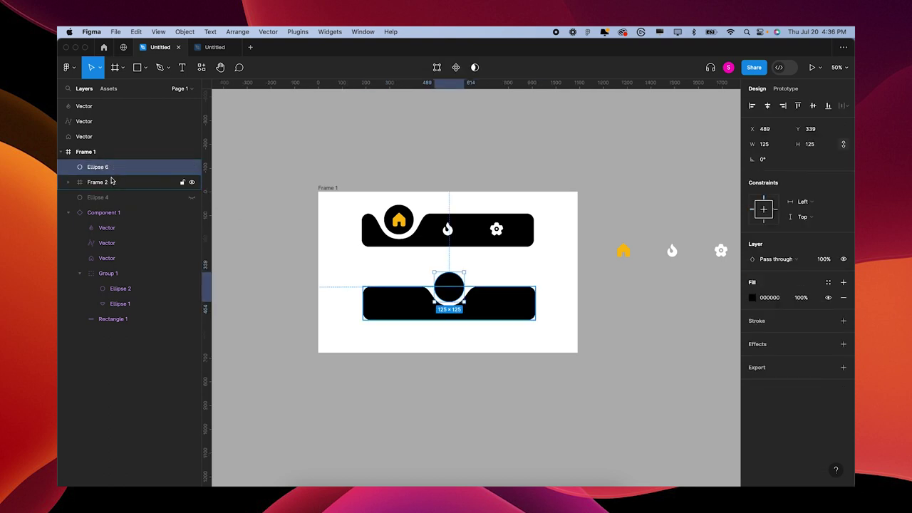
shift+click(111, 183)
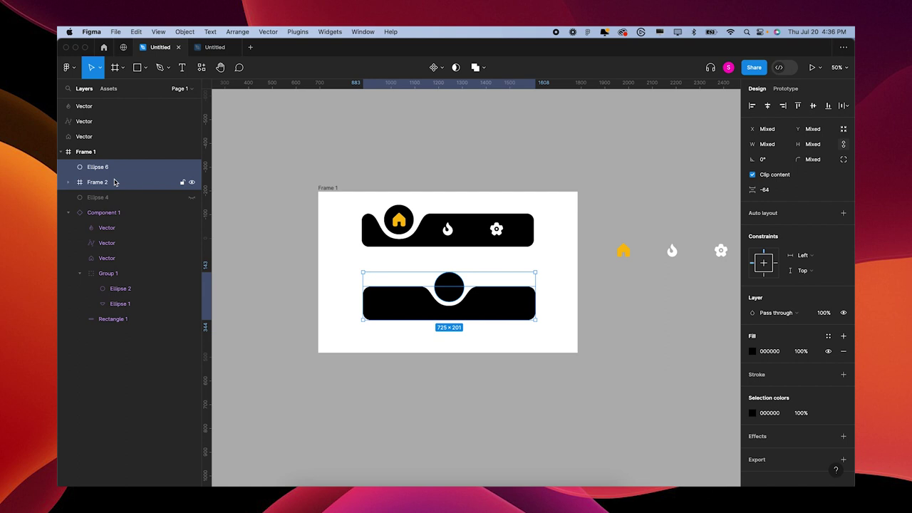
key(super+alt+g)
- Move Frame 3 below the white Frame 1
drag(416, 302, 429, 405)
scroll(430, 407, down, 4)
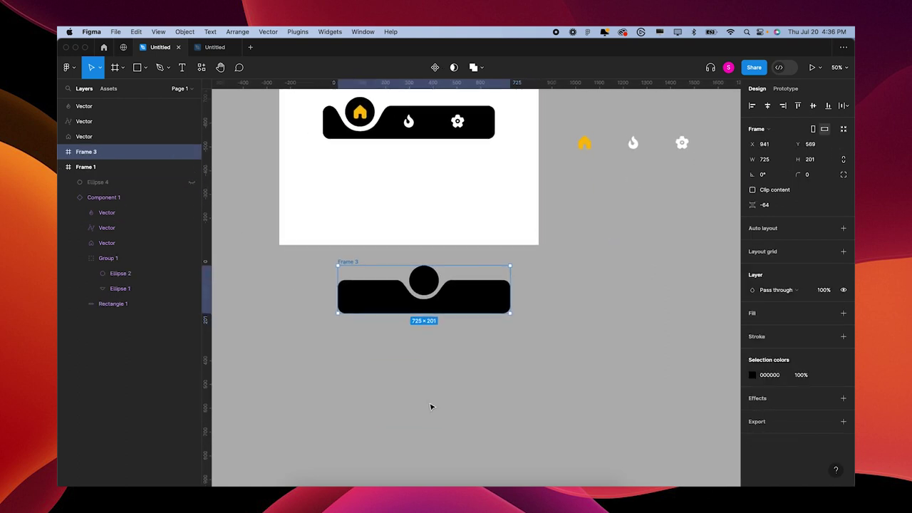
drag(475, 282, 474, 305)
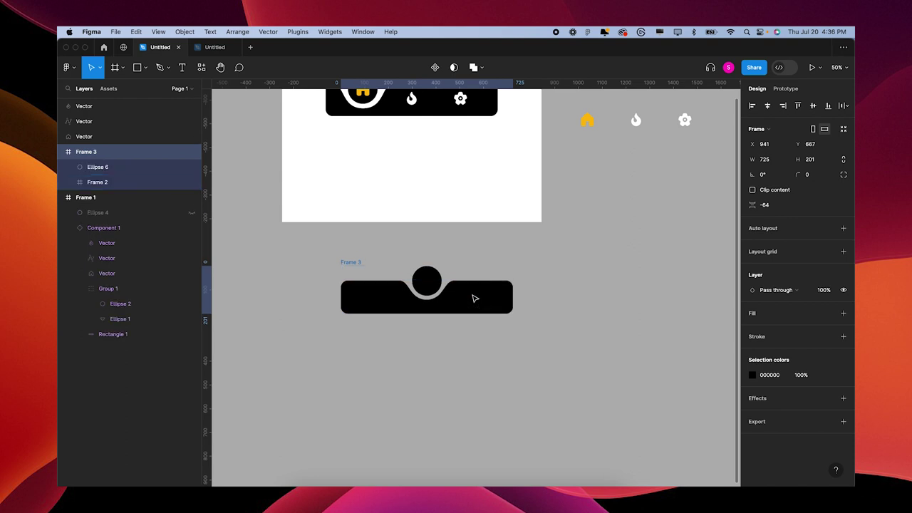
click(647, 238)
- Move the house, flame and gear icons onto Frame 3's bar, with their layers on top
drag(706, 111, 592, 157)
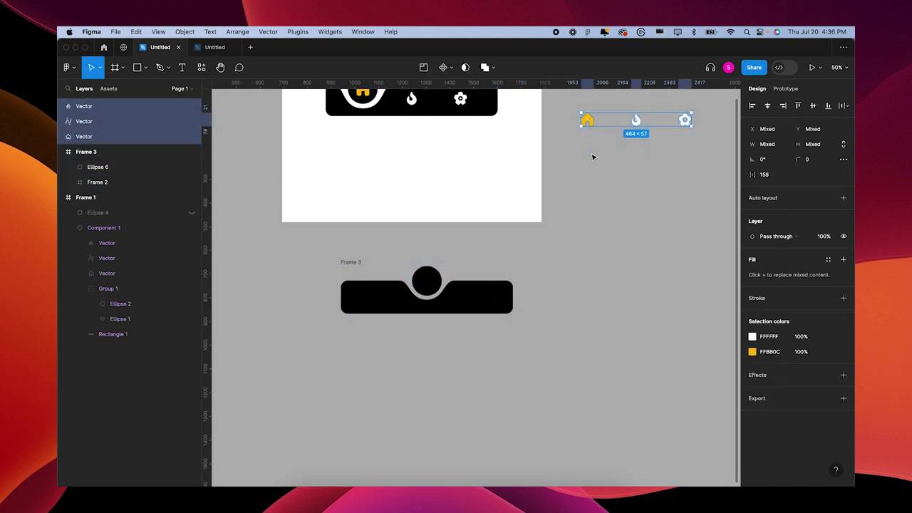
drag(592, 122, 385, 303)
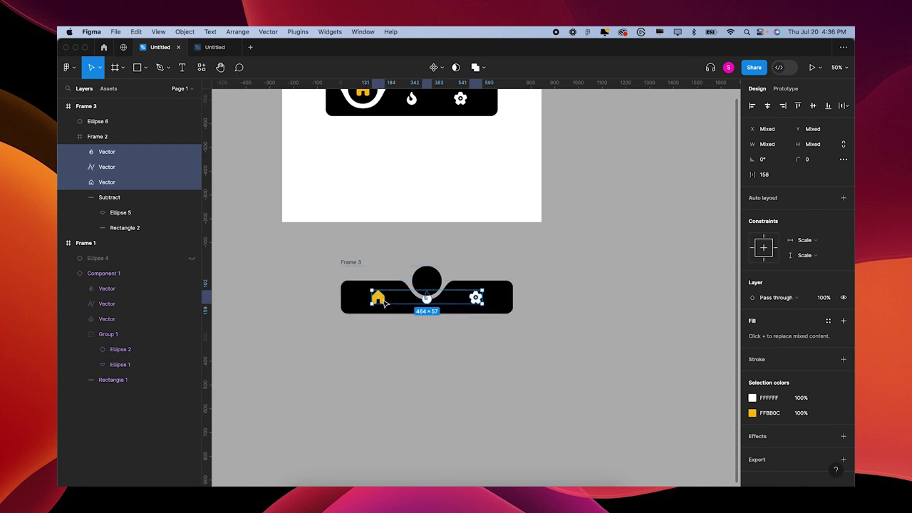
key(shift+0)
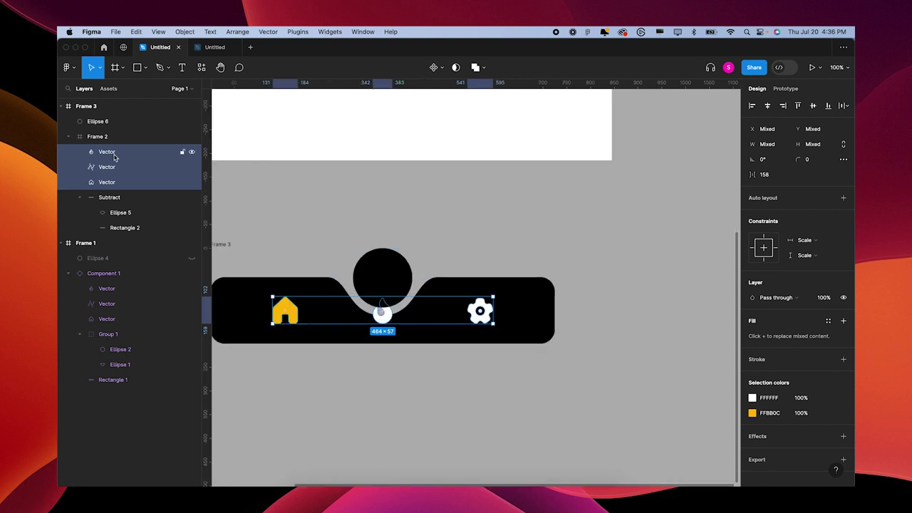
click(80, 198)
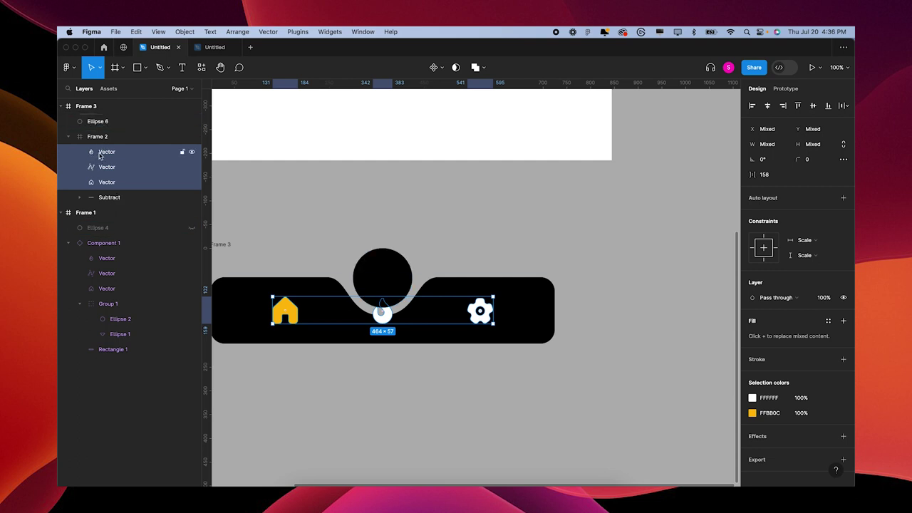
drag(99, 155, 101, 116)
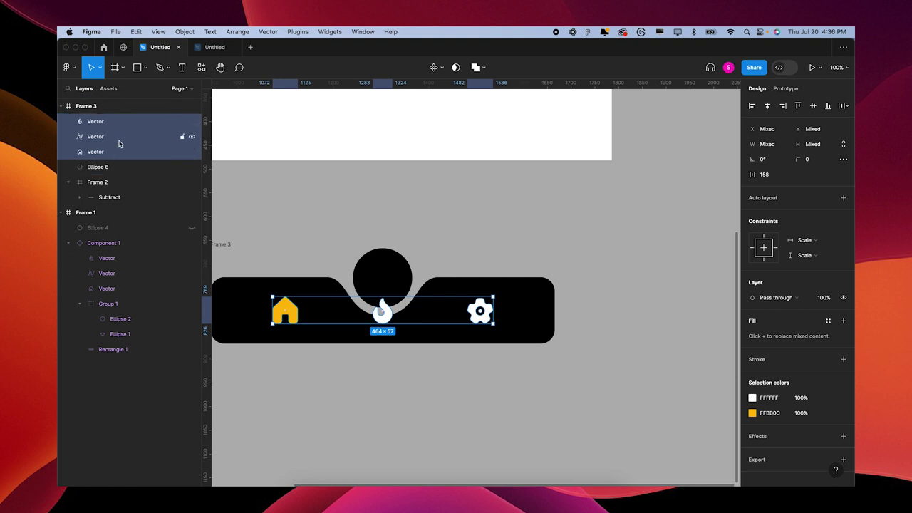
click(83, 108)
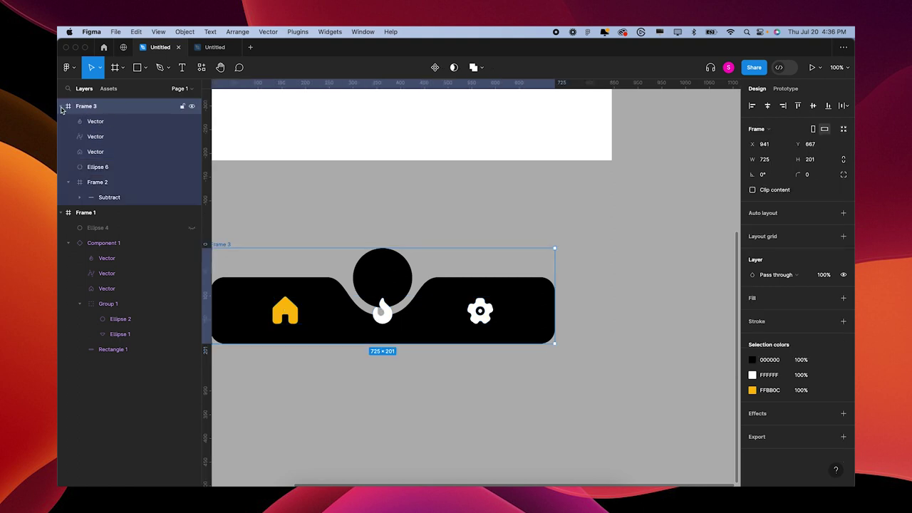
click(100, 182)
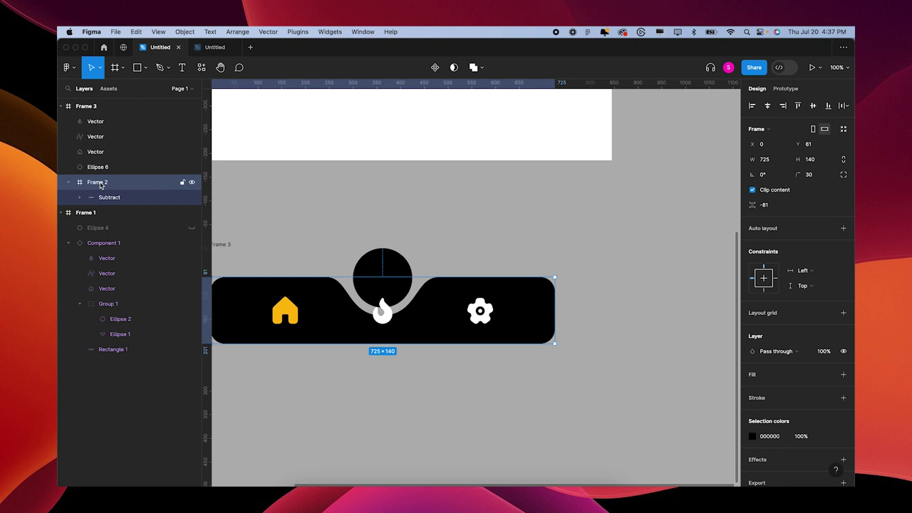
click(69, 183)
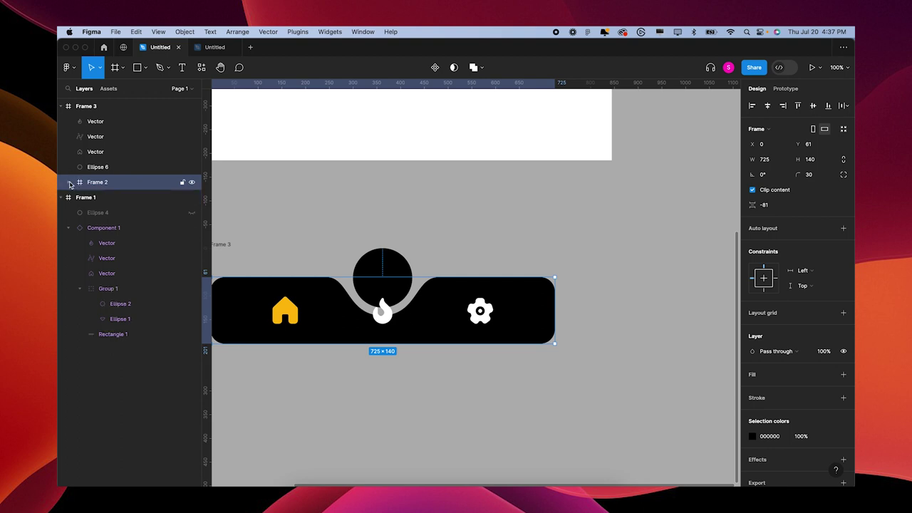
click(409, 226)
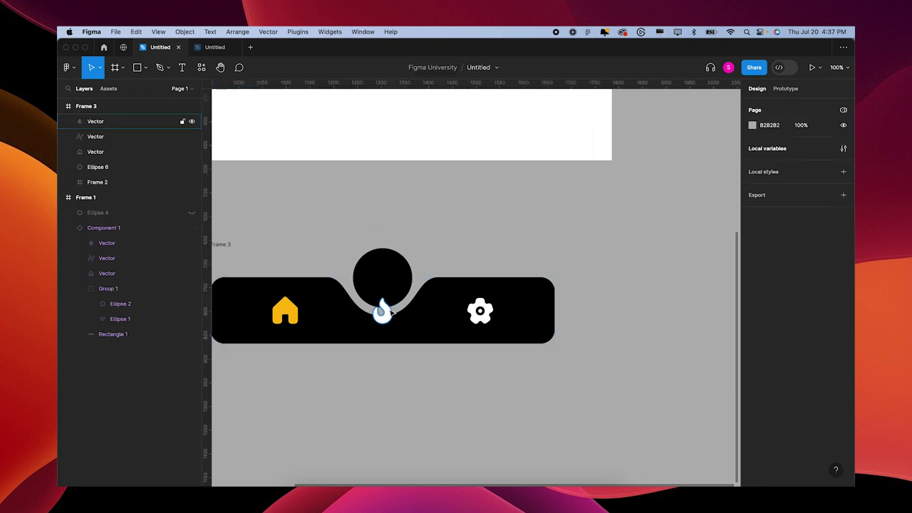
- Rename Frame 3 to 'House'
scroll(385, 311, left, 3)
scroll(385, 311, up, 1)
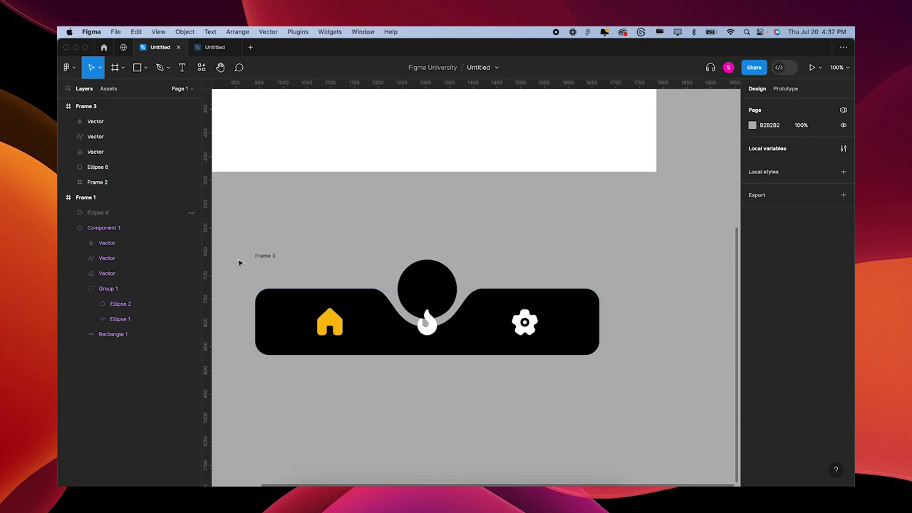
click(260, 255)
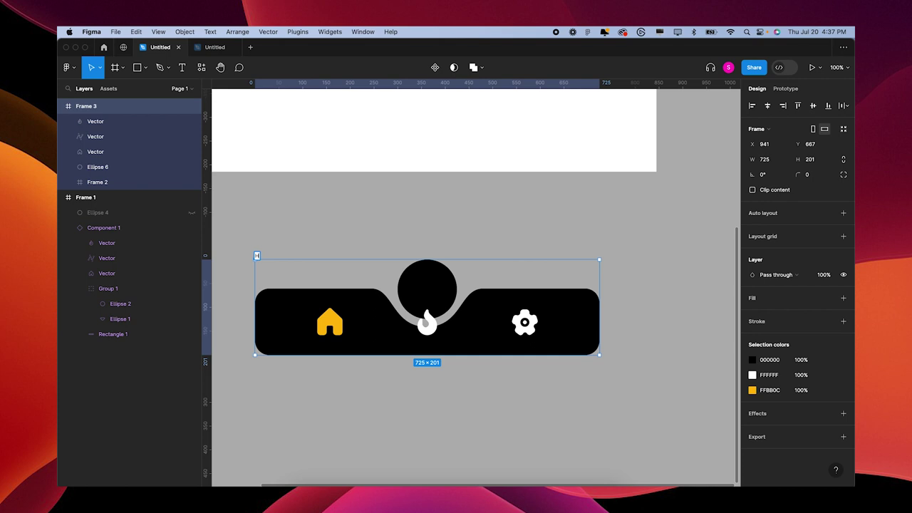
text(House)
click(399, 242)
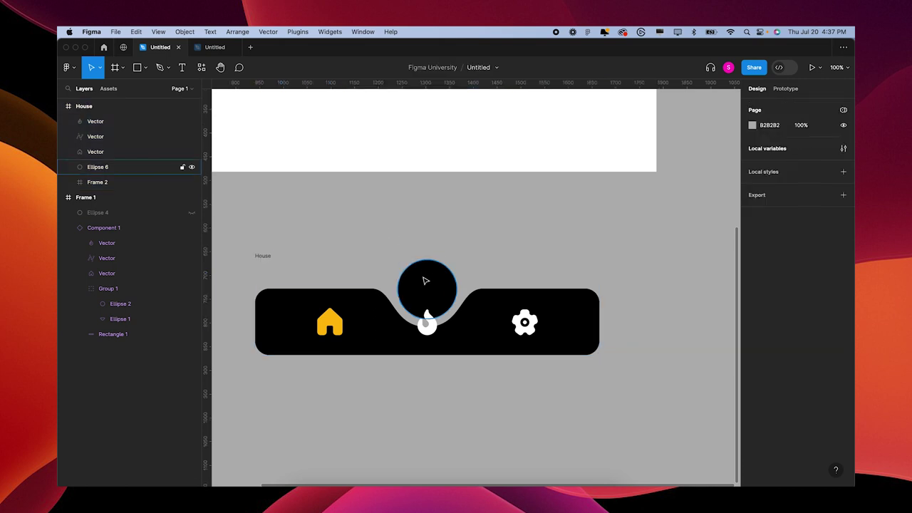
- Slide the circle and notch left over the house icon, then raise the house into the circle
click(425, 281)
click(68, 182)
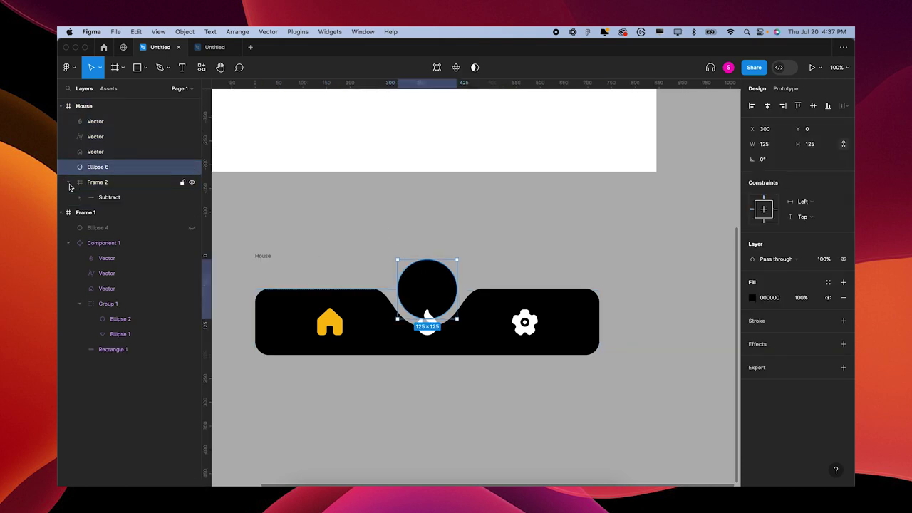
shift+click(107, 198)
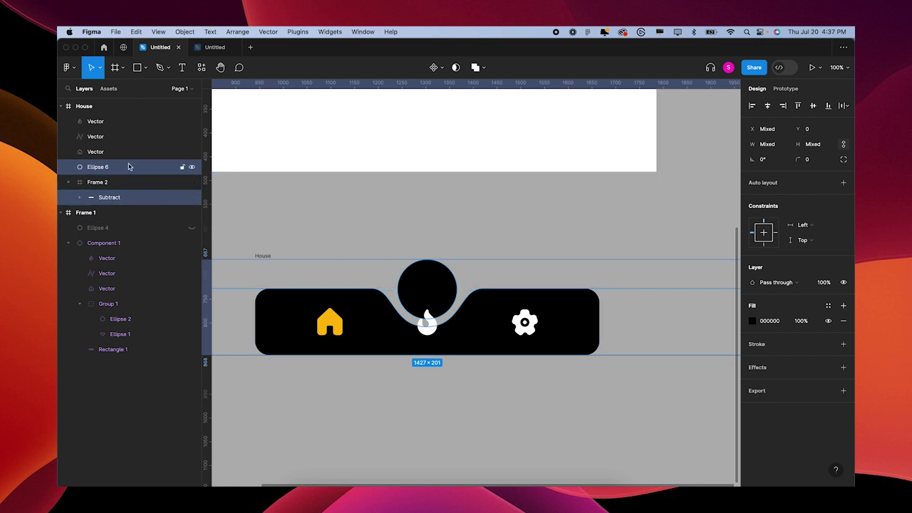
drag(356, 299, 261, 301)
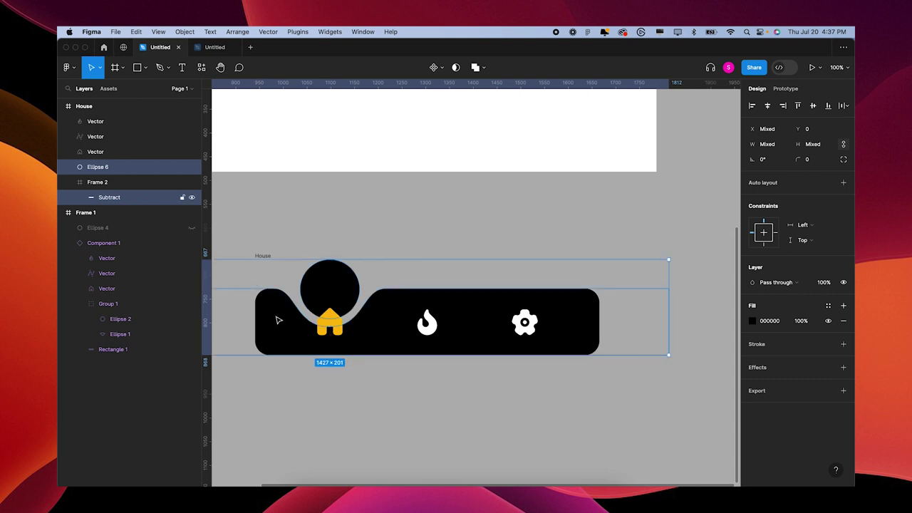
click(342, 325)
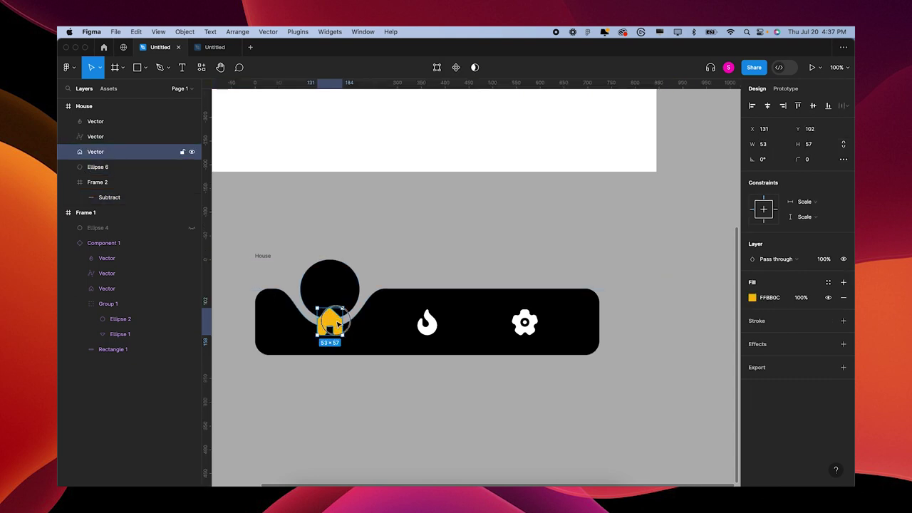
drag(340, 325, 338, 290)
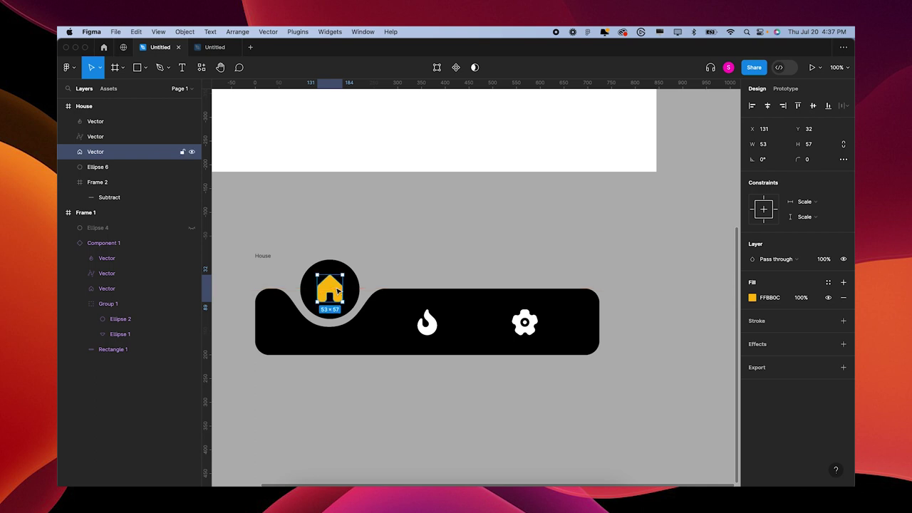
click(356, 403)
scroll(356, 407, down, 5)
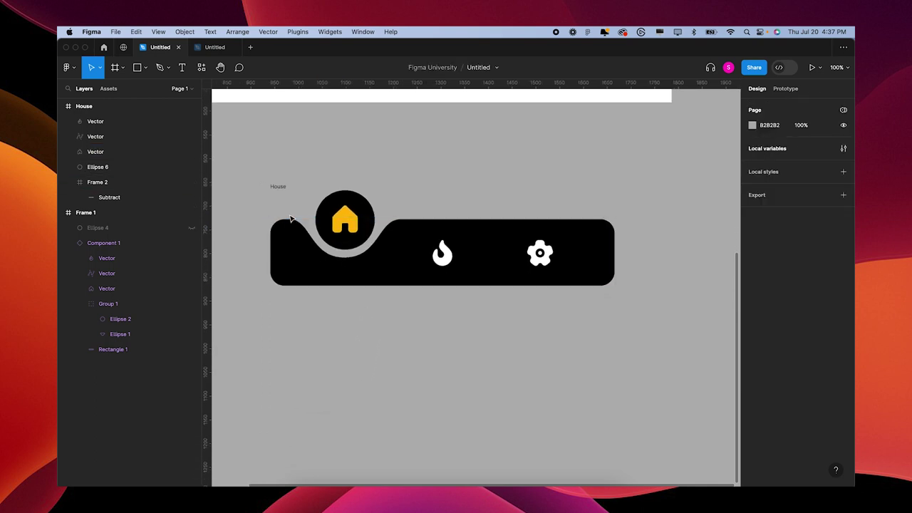
- Duplicate the House frame just below the original
click(281, 186)
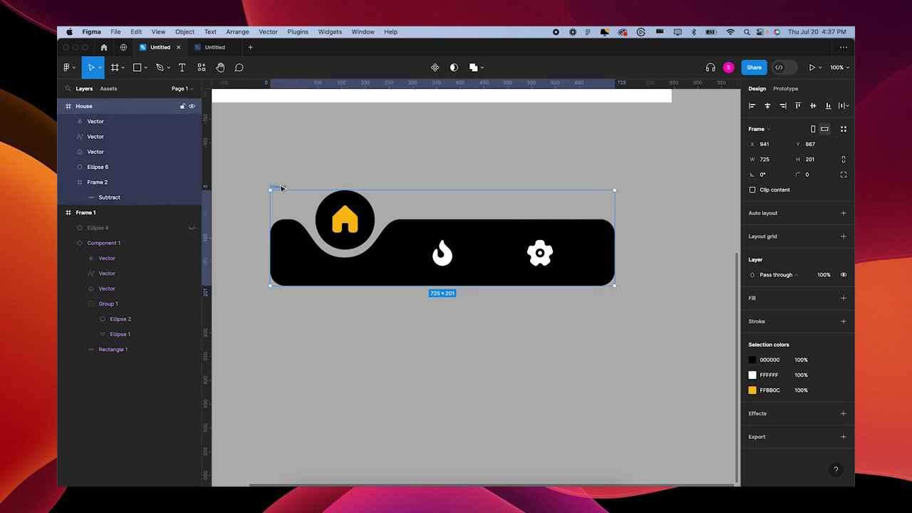
key(alt+l)
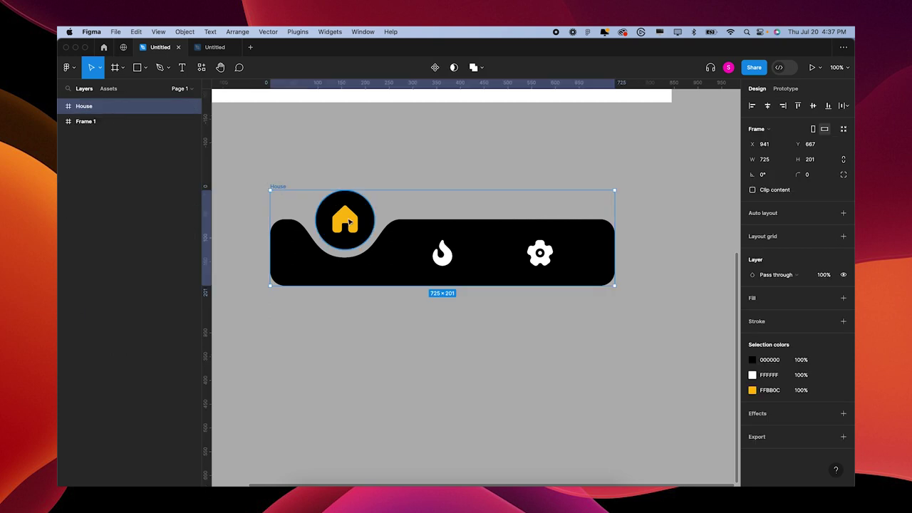
drag(403, 250, 405, 363)
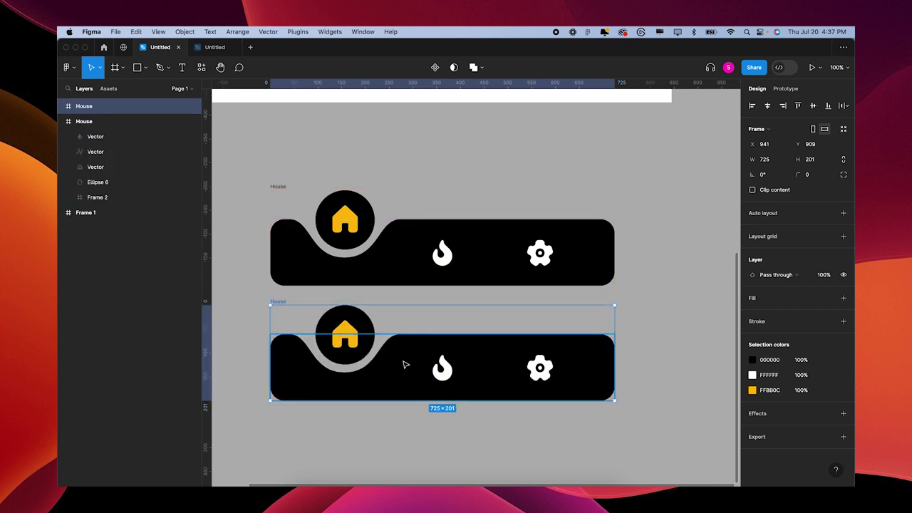
scroll(406, 363, down, 3)
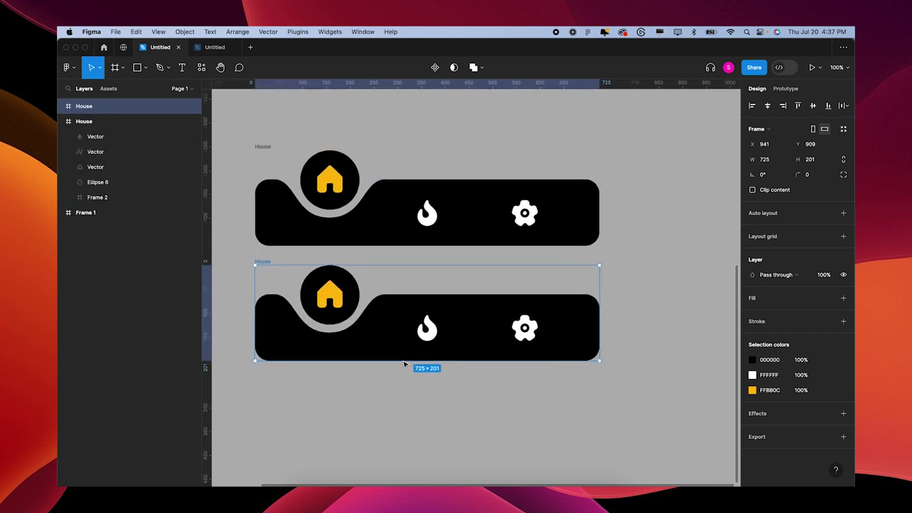
- Move the circle and notch over the flame, drop the house into the bar and raise the flame
click(348, 278)
click(69, 182)
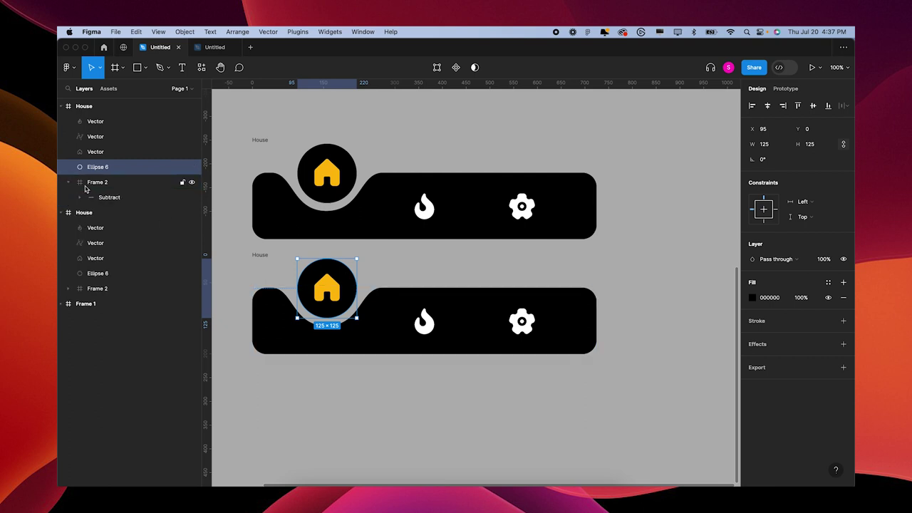
shift+click(103, 197)
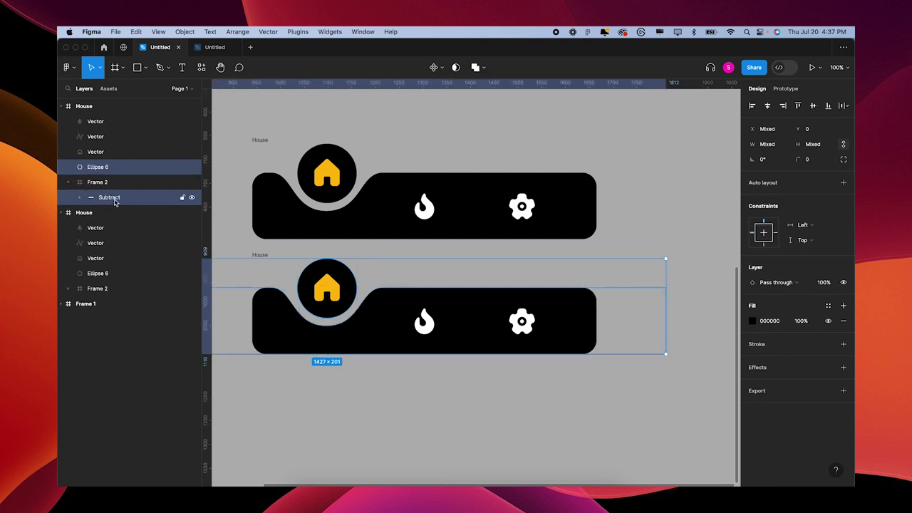
drag(349, 285, 444, 291)
click(327, 285)
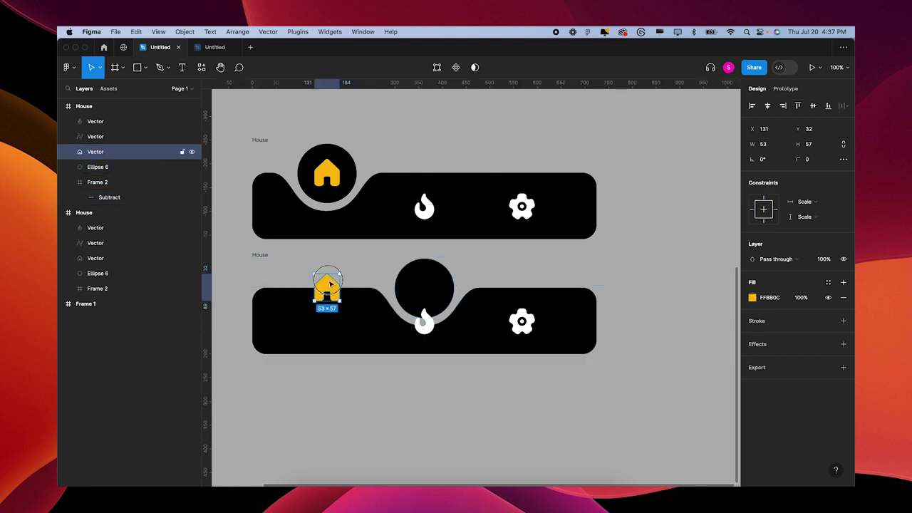
drag(330, 283, 334, 320)
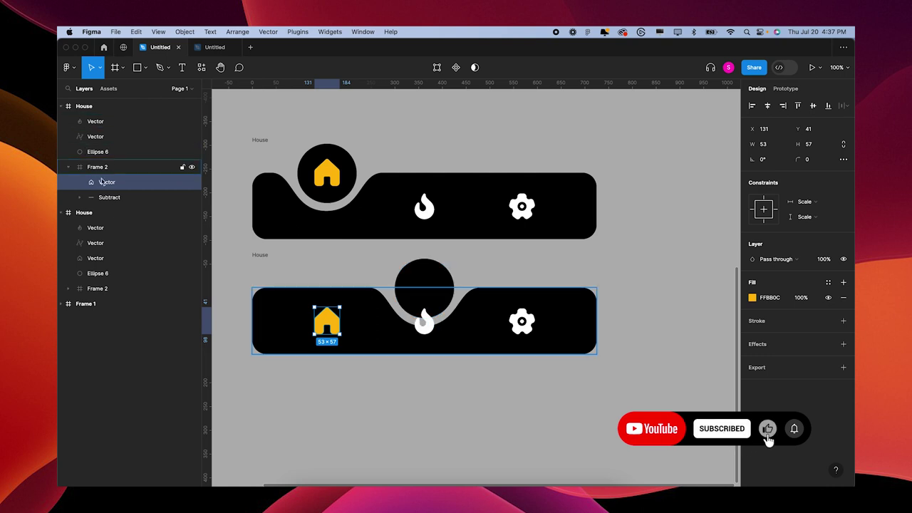
drag(113, 183, 111, 152)
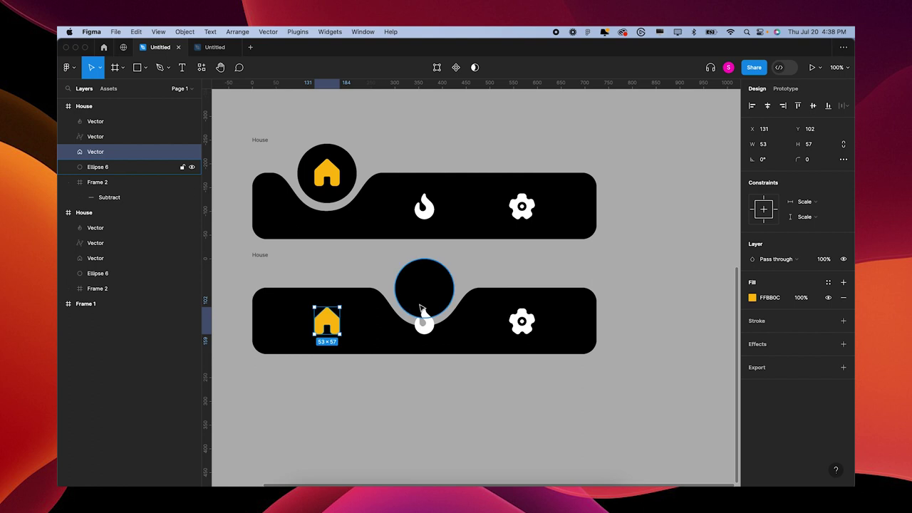
click(431, 331)
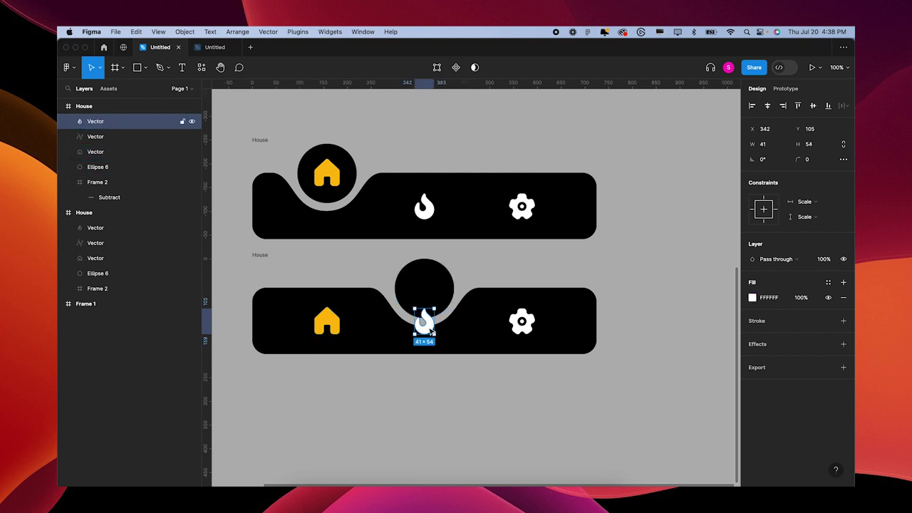
drag(432, 332, 433, 297)
- Rename the copied frame to 'Fire'
click(261, 256)
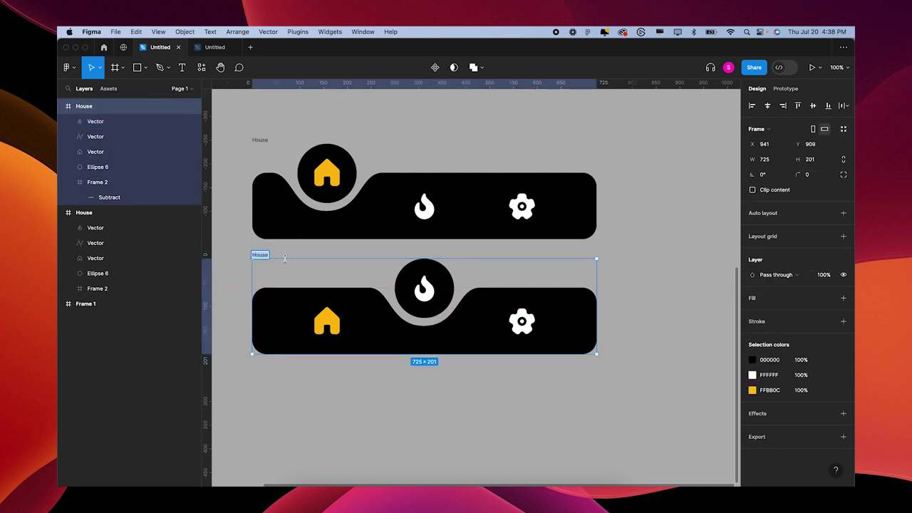
key(BackSpace)
click(391, 425)
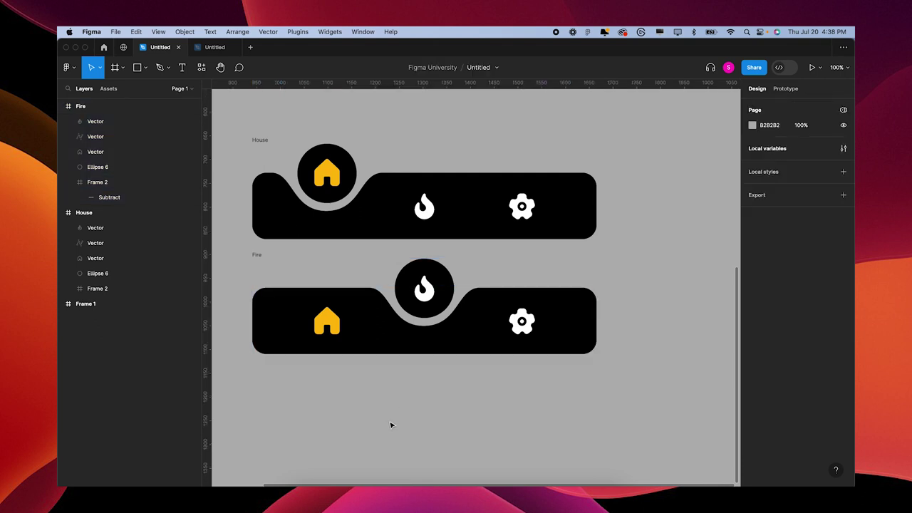
- Recolour the flame yellow and the house white using the eyedropper
click(430, 296)
key(i)
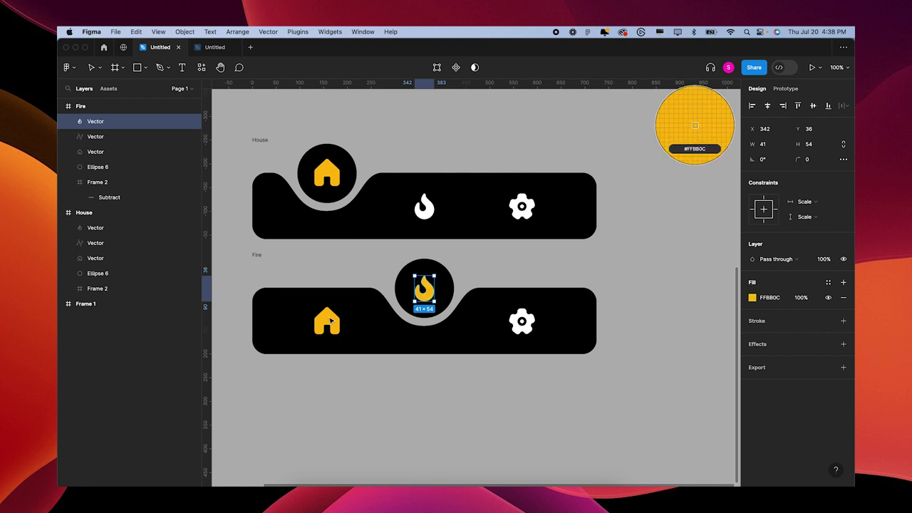
click(329, 320)
click(330, 321)
key(i)
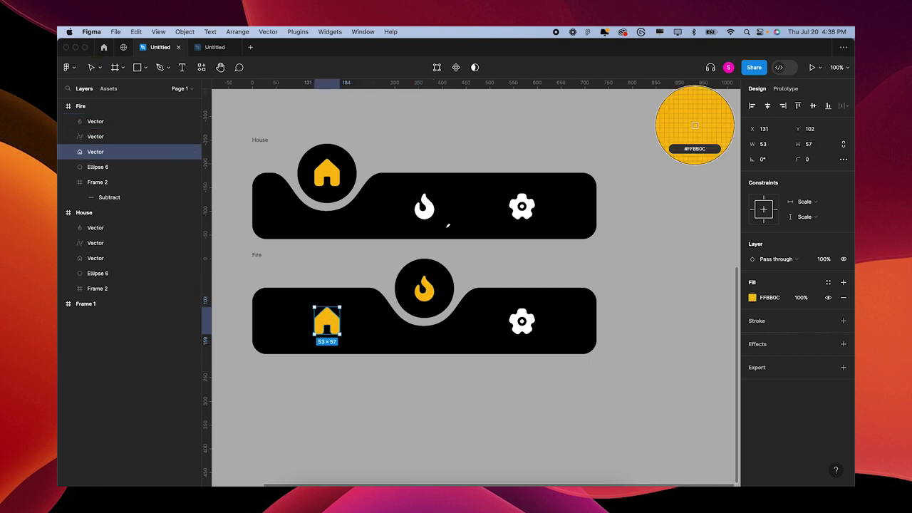
click(424, 207)
click(438, 396)
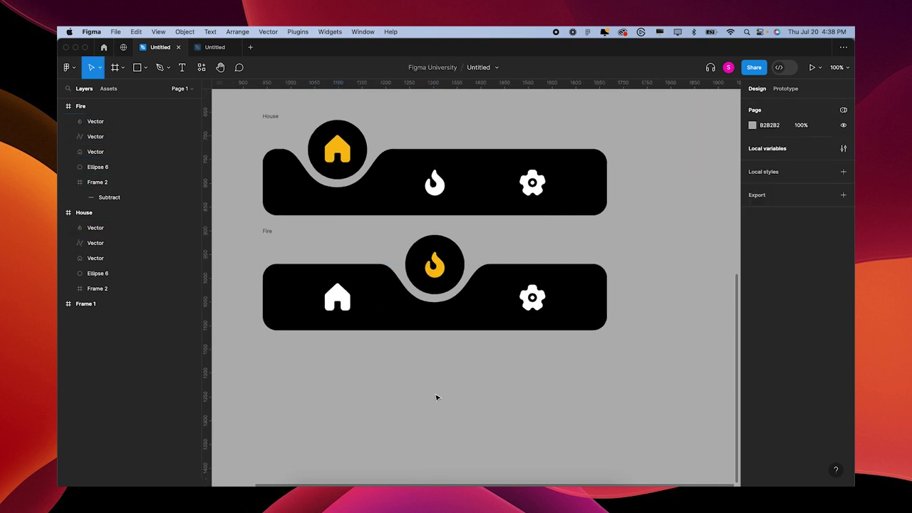
- Duplicate the Fire frame below it
scroll(362, 300, down, 3)
scroll(362, 299, left, 1)
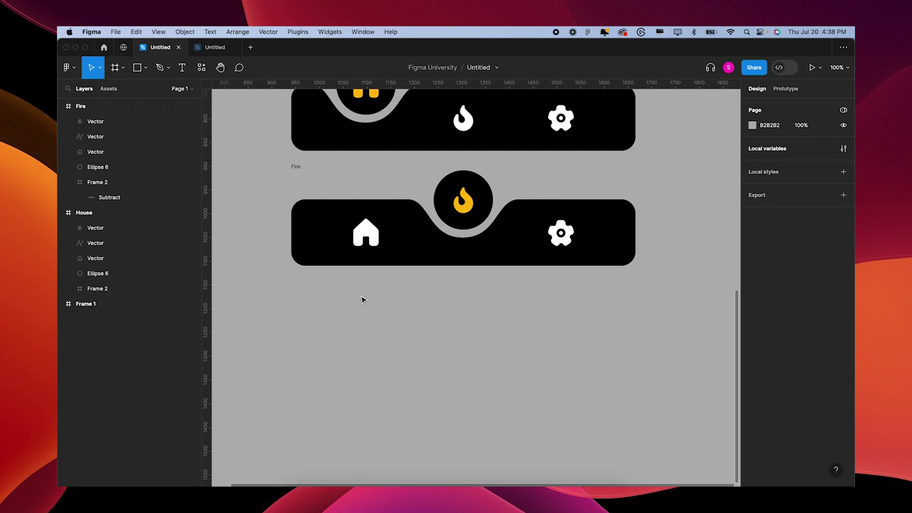
click(299, 169)
drag(297, 167, 306, 293)
- Move the circle and notch over the gear, raise the gear and lower the flame into the bar
click(495, 316)
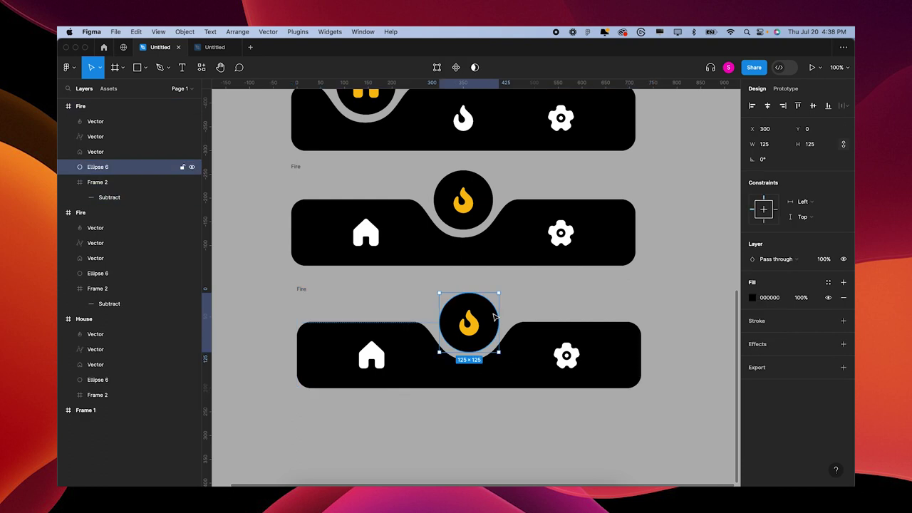
shift+click(114, 200)
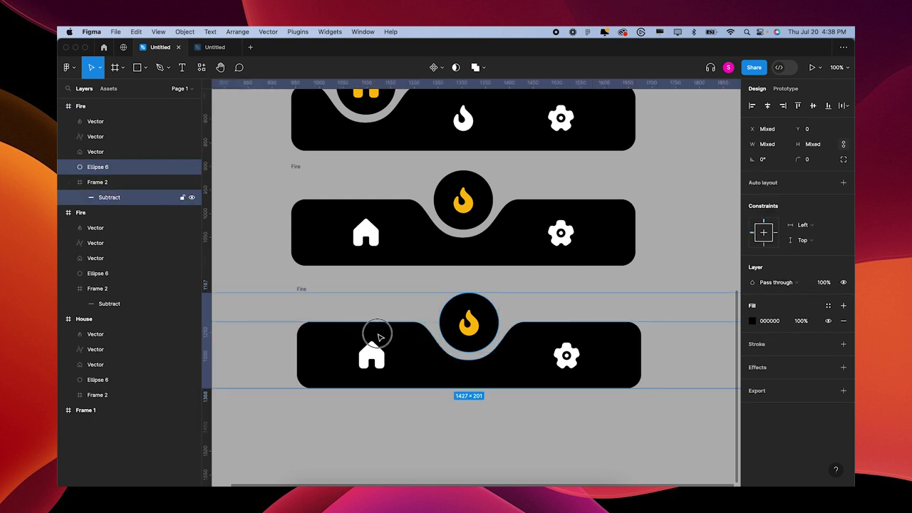
drag(379, 337, 477, 339)
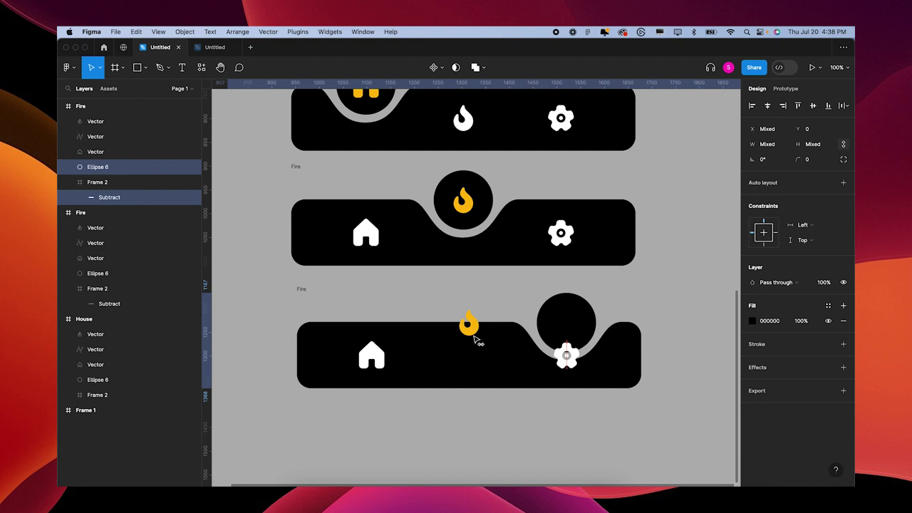
click(574, 359)
drag(574, 359, 580, 332)
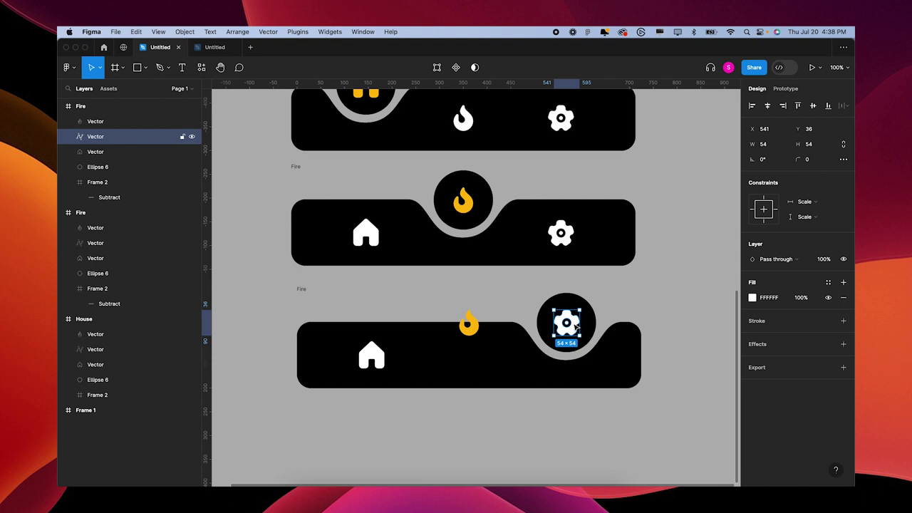
click(471, 324)
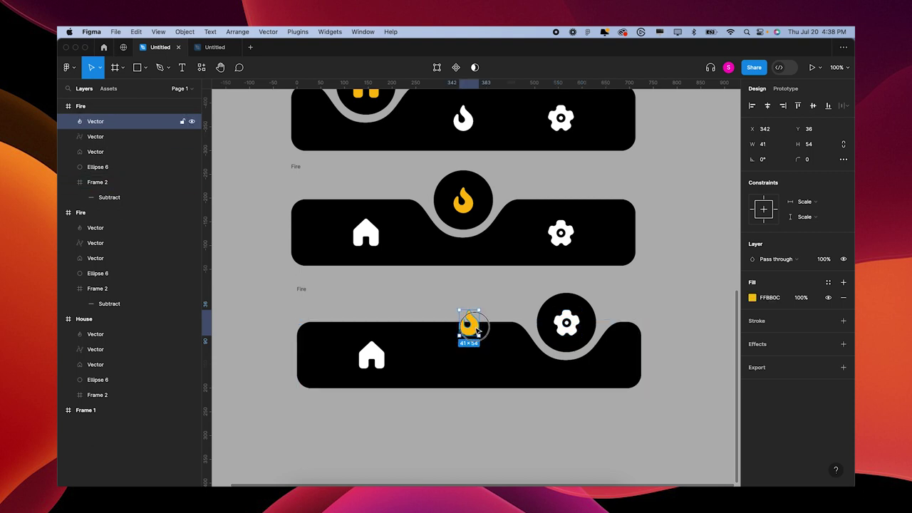
drag(478, 351, 479, 364)
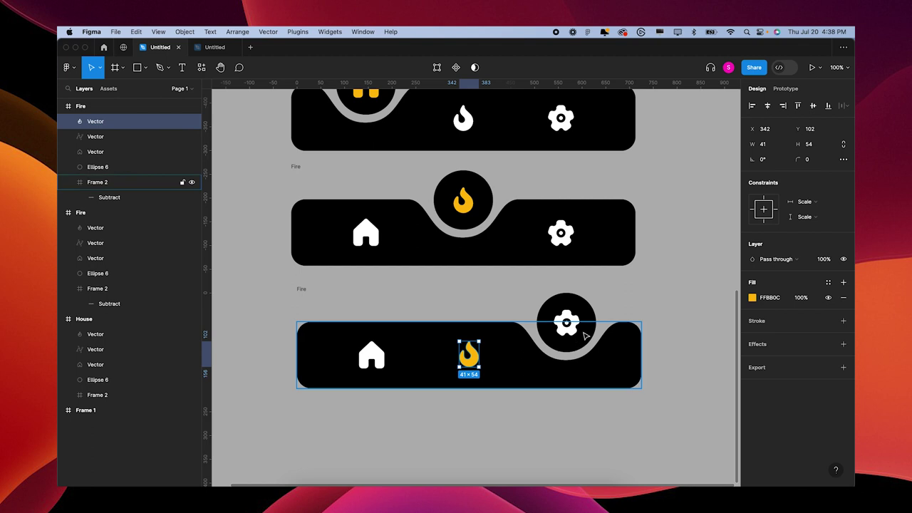
- Rename the new frame to 'Gear'
click(301, 289)
text(Gear)
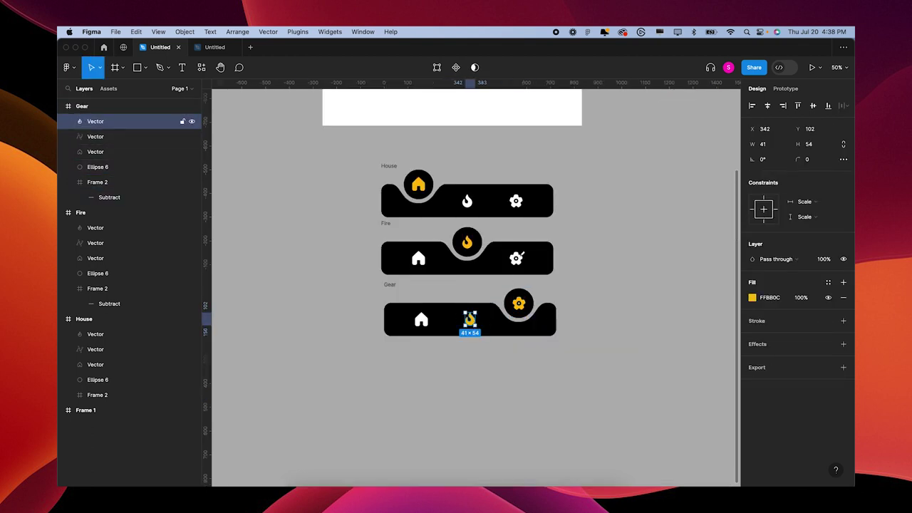
click(427, 224)
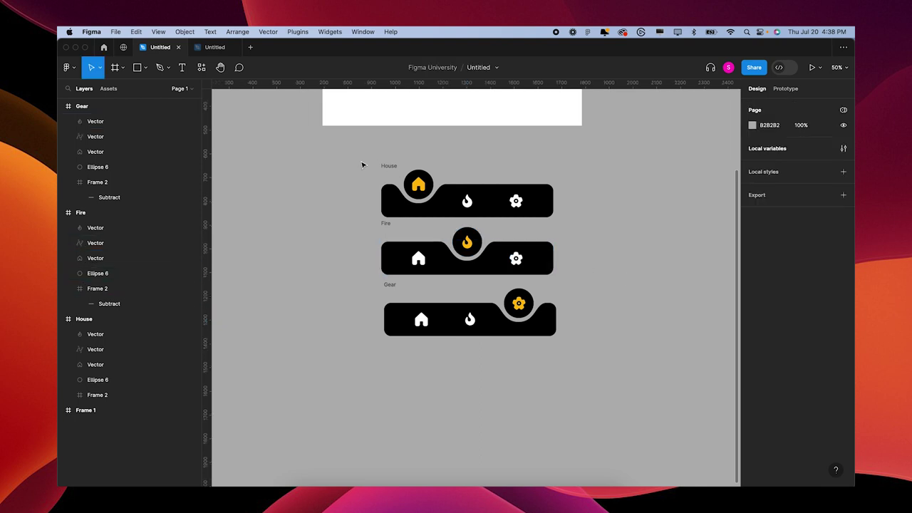
- Combine the House, Fire and Gear frames into one component set
drag(352, 149, 576, 382)
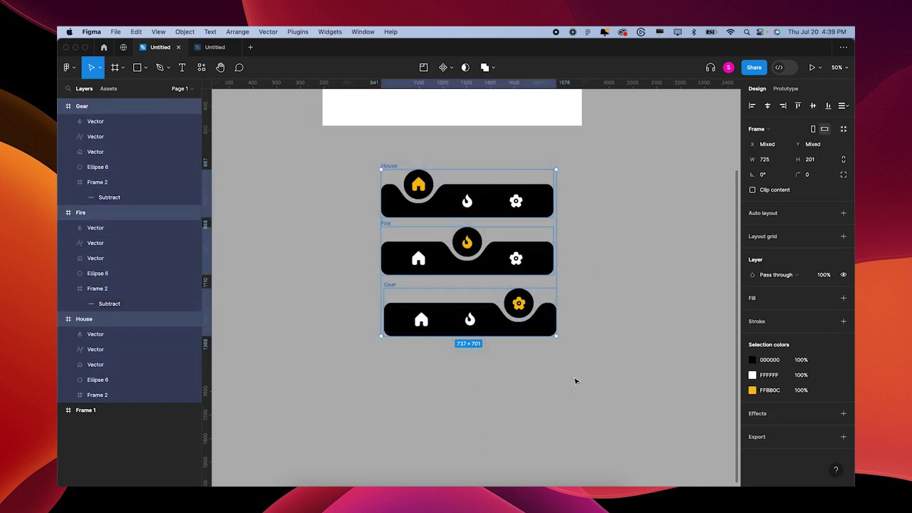
click(452, 69)
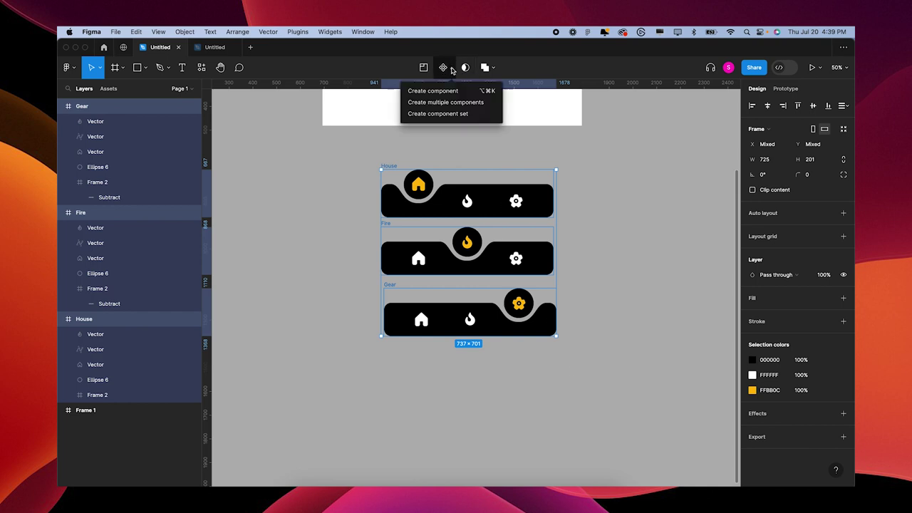
click(459, 116)
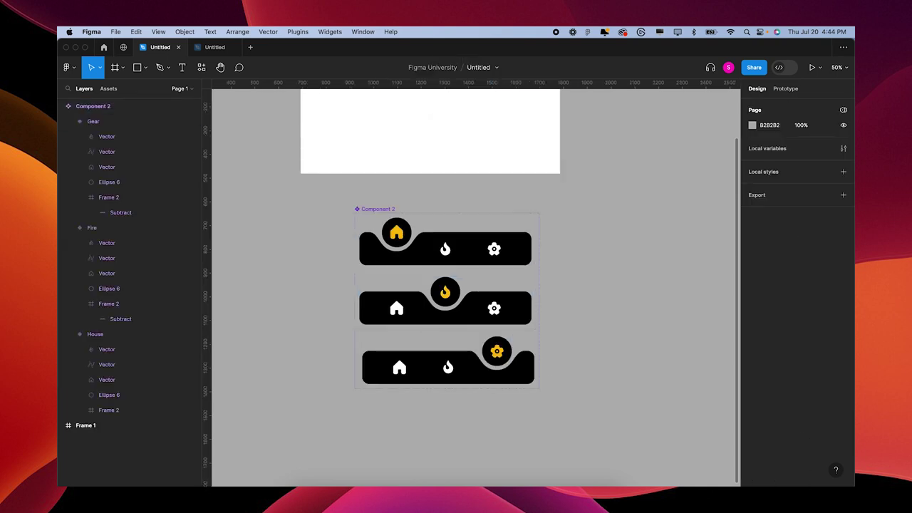
- Select the raised house, flame and gear icons and sample white to recolour all three
click(128, 380)
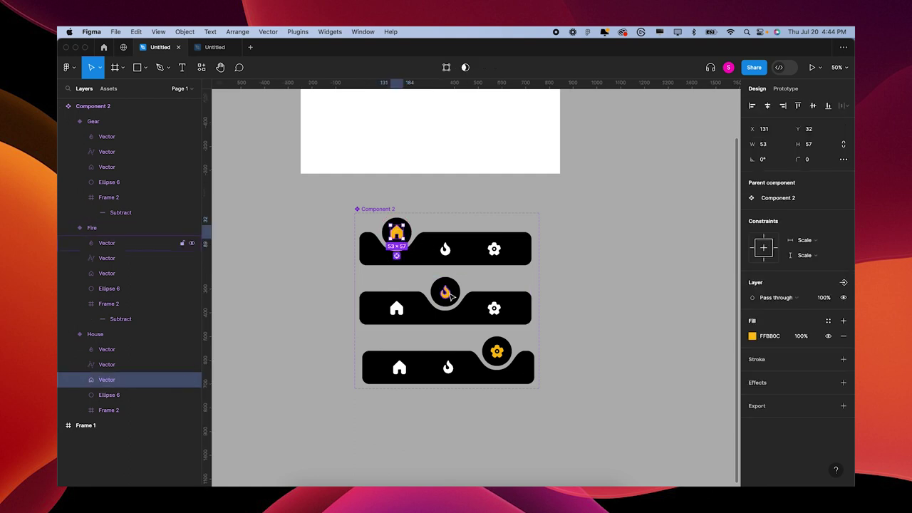
shift+click(446, 292)
shift+click(497, 351)
key(i)
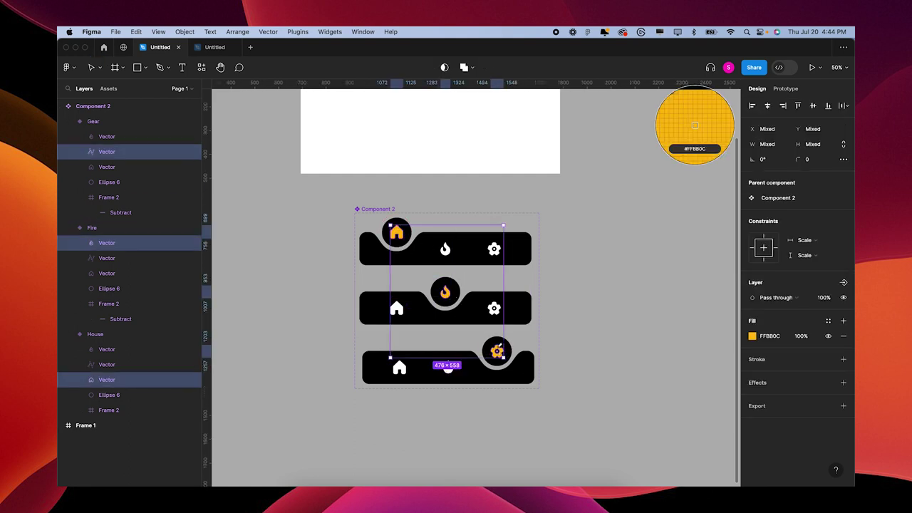
click(480, 152)
click(623, 347)
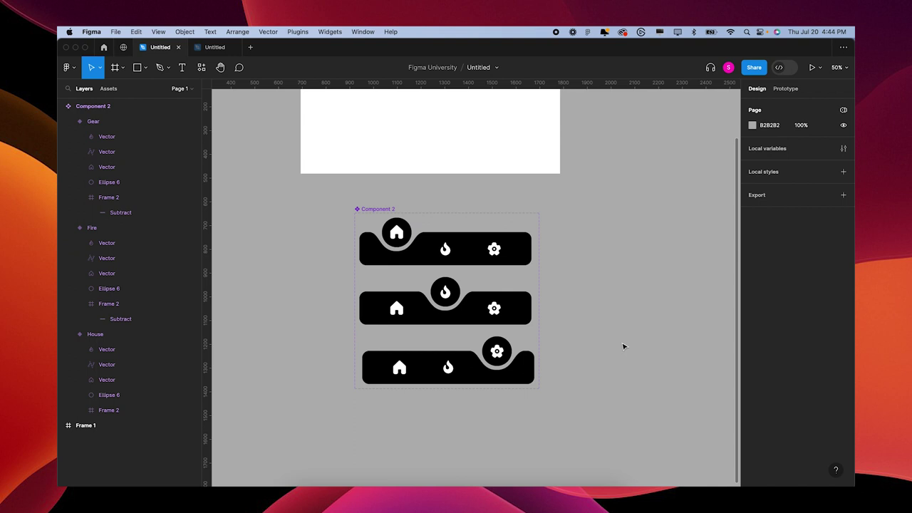
scroll(623, 347, up, 5)
scroll(624, 347, right, 5)
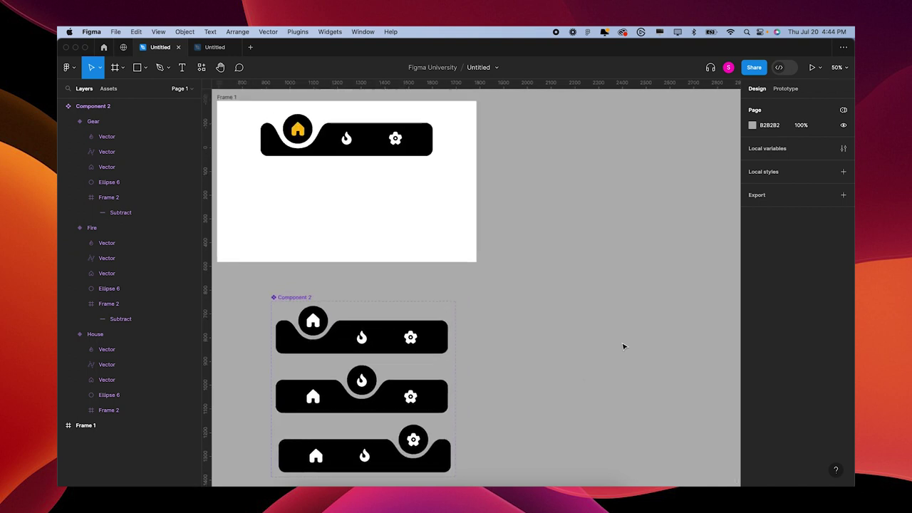
scroll(623, 347, down, 3)
scroll(624, 347, left, 1)
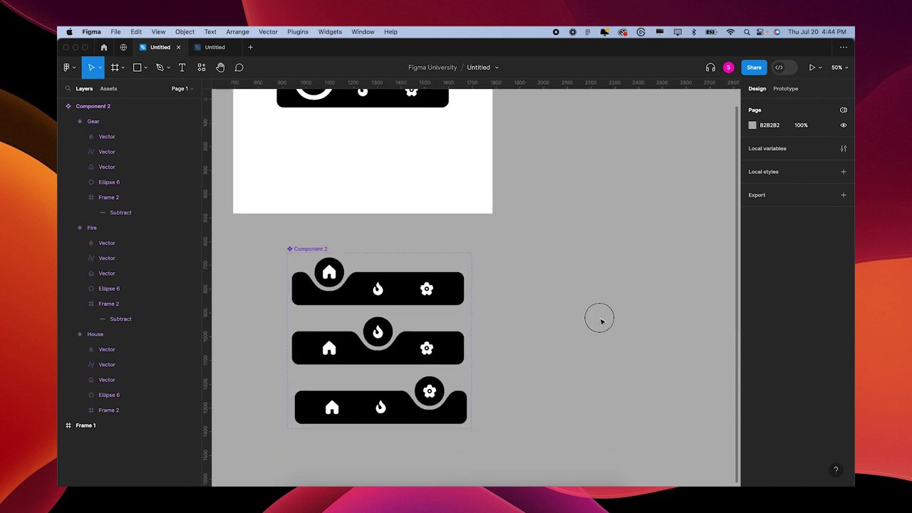
- In Local variables, create a colour variable named BG_Default, left FFFFFF in both modes
click(843, 148)
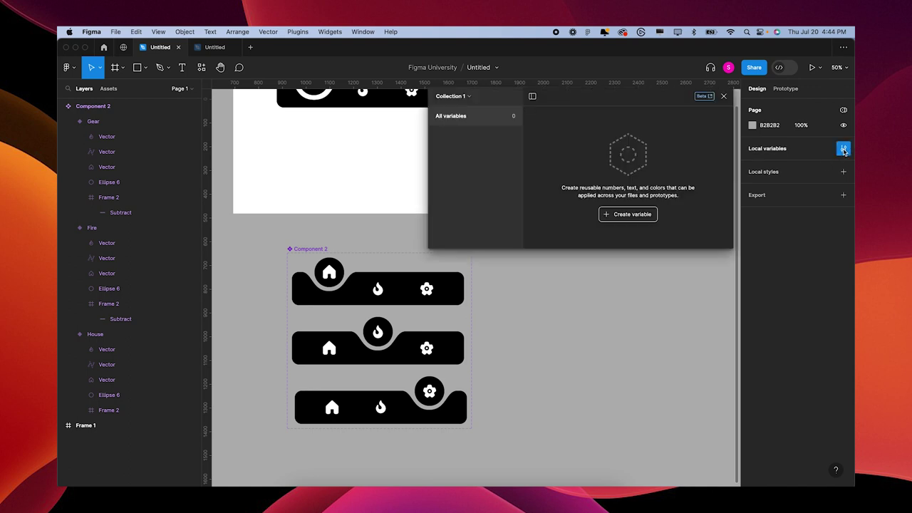
click(632, 216)
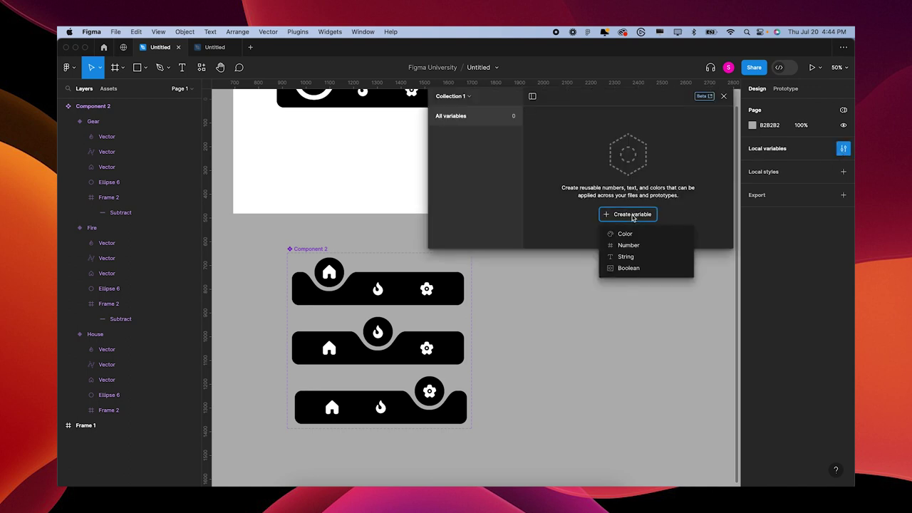
click(622, 235)
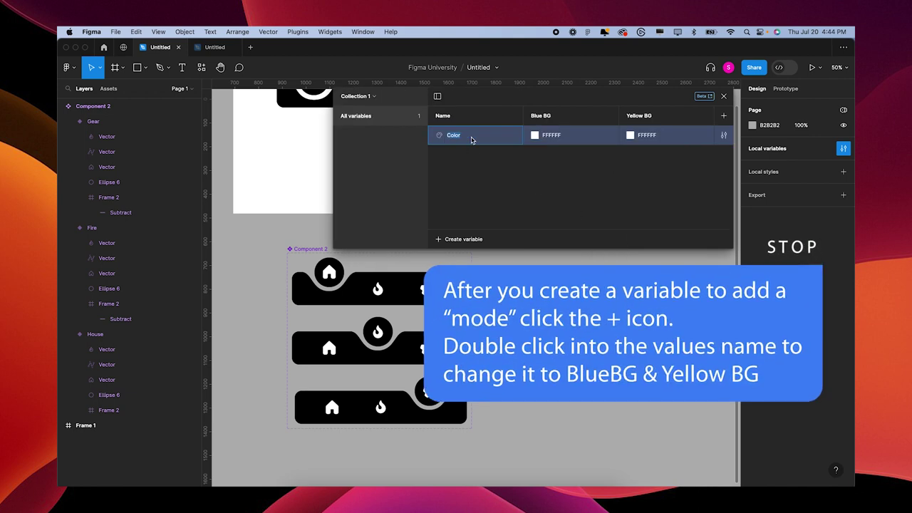
text(BG_Default)
key(Return)
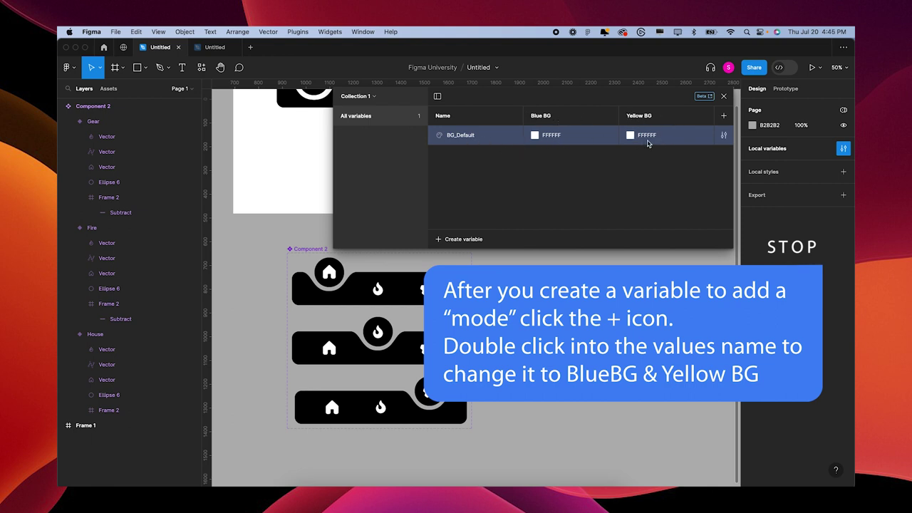
- Create another colour variable named BG_Active
click(461, 240)
click(459, 259)
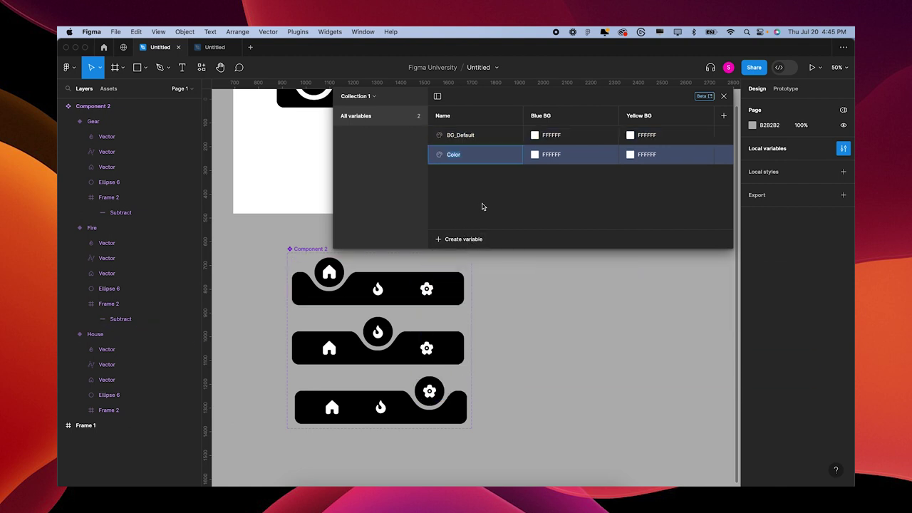
text(BG_Active)
key(Return)
- Set BG_Active's Blue BG value to the blue 1B6DE8
click(534, 155)
click(604, 303)
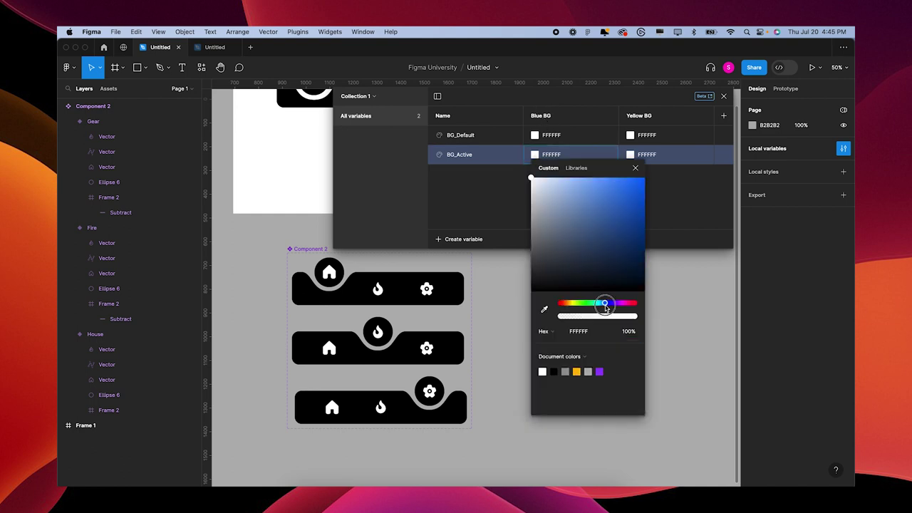
drag(633, 220, 632, 194)
click(634, 168)
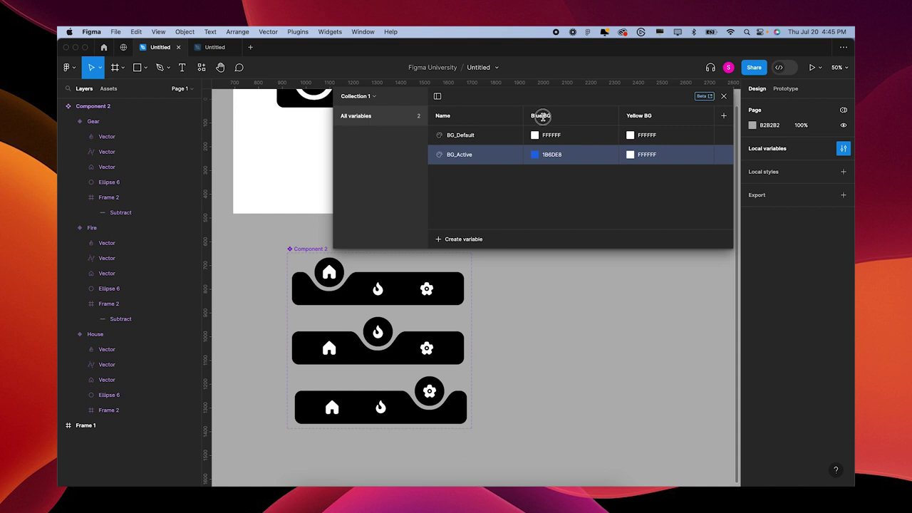
double_click(543, 117)
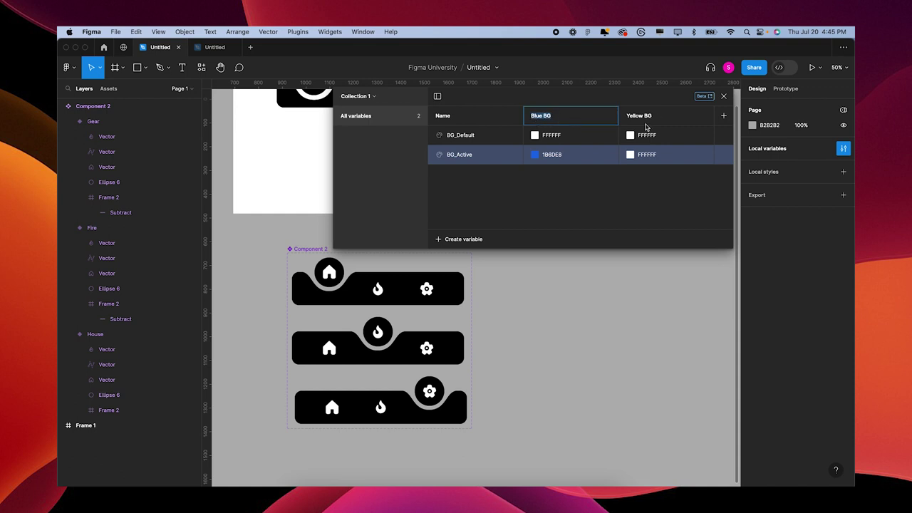
- Set BG_Active's Yellow BG value to the yellow document colour
click(631, 155)
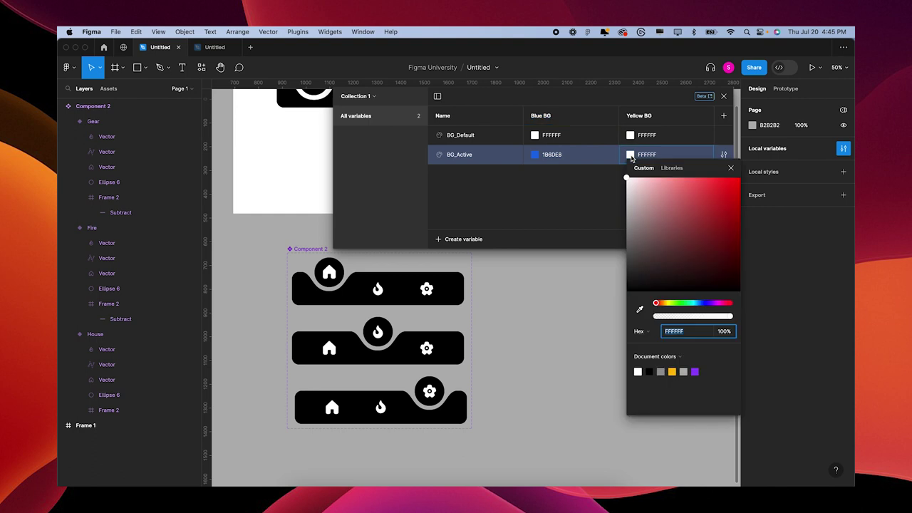
click(674, 367)
click(570, 211)
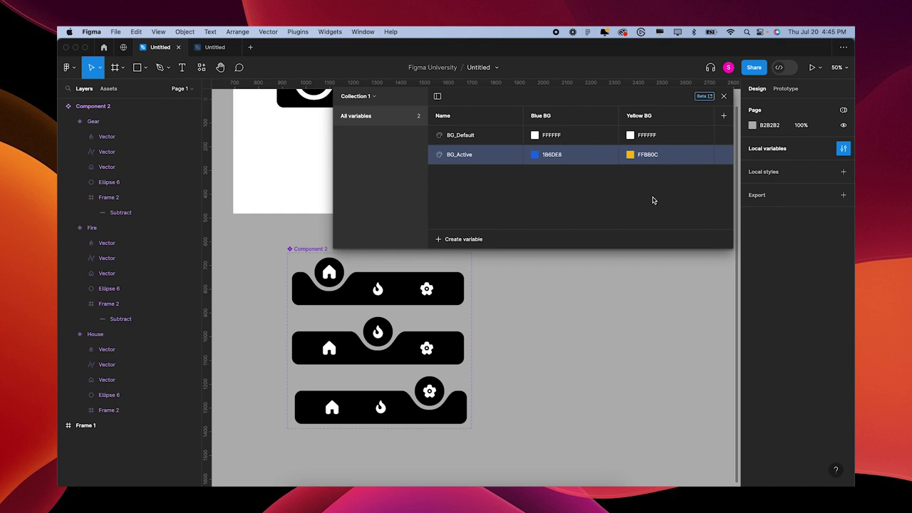
- Draw a new Frame 3 right of Frame 1 and bind its fill to BG_Active, showing blue
click(724, 96)
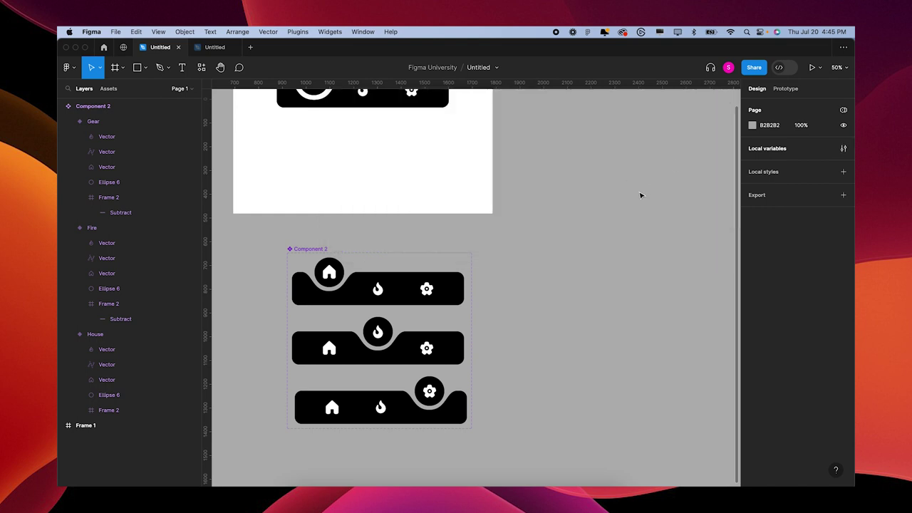
scroll(639, 195, up, 3)
key(f)
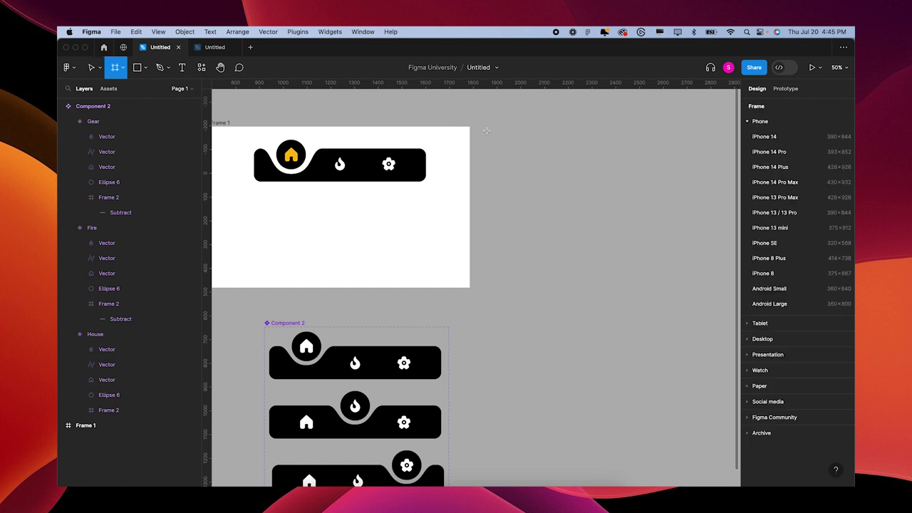
drag(480, 126, 710, 288)
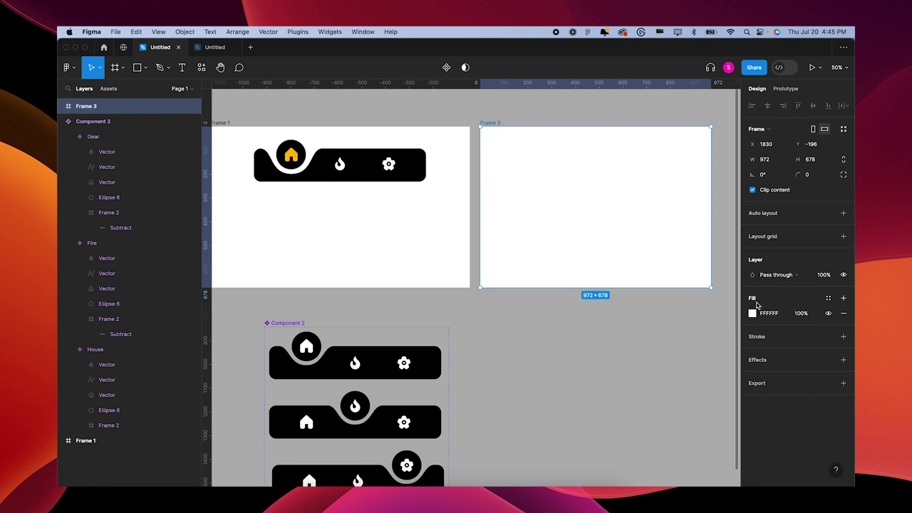
click(828, 299)
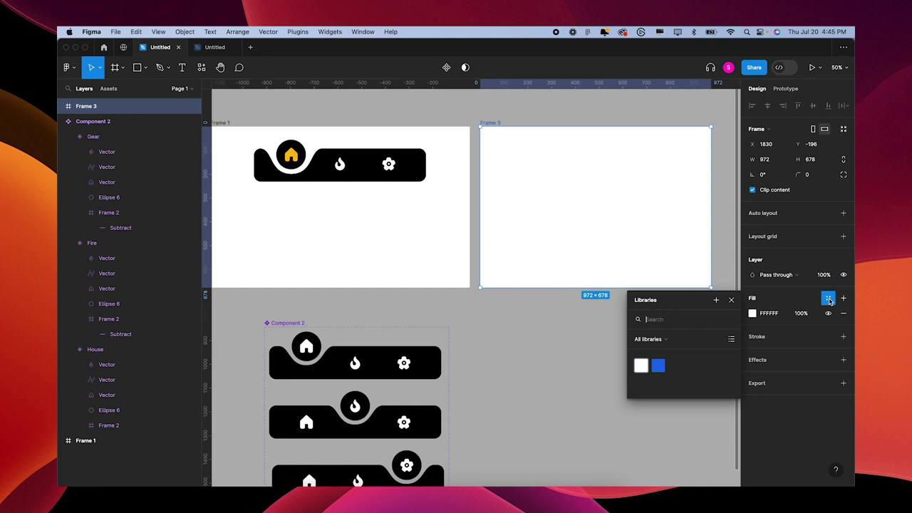
click(660, 366)
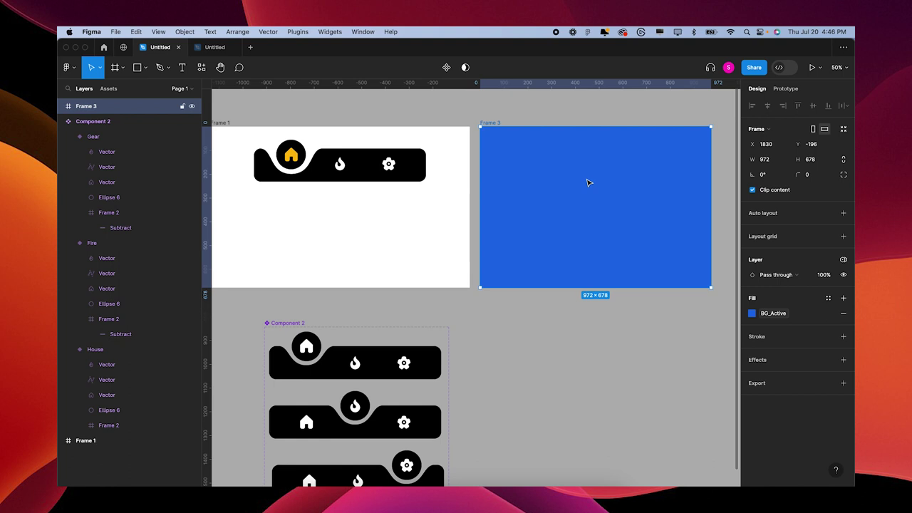
click(556, 334)
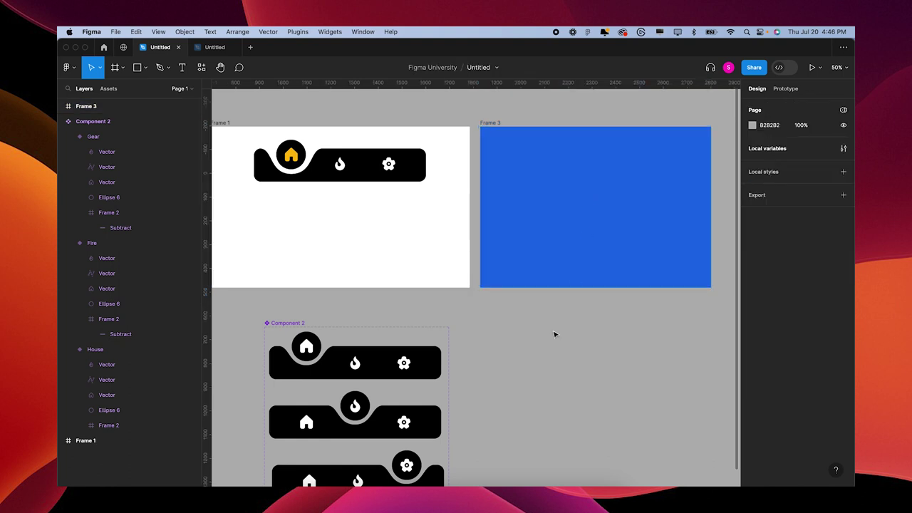
- Check the local variables table, then set Frame 3's variable mode to Blue BG
scroll(556, 334, right, 5)
click(515, 246)
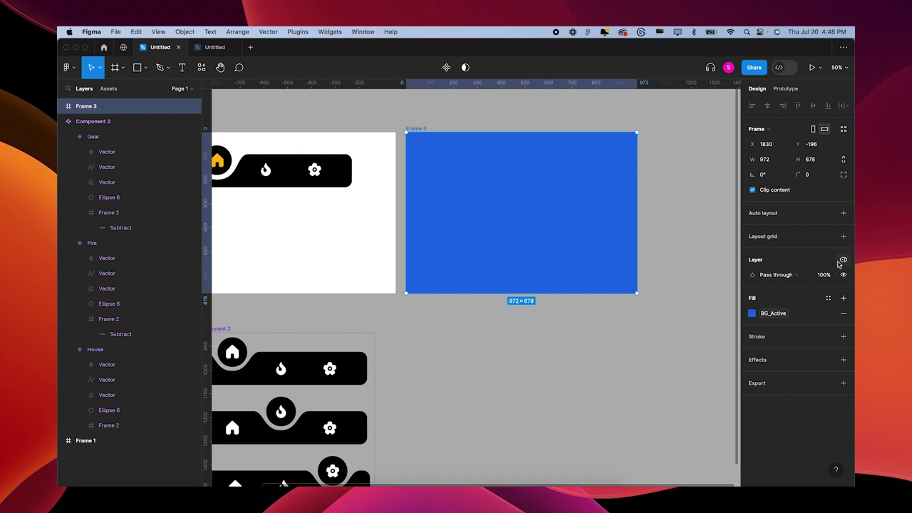
click(702, 252)
click(843, 147)
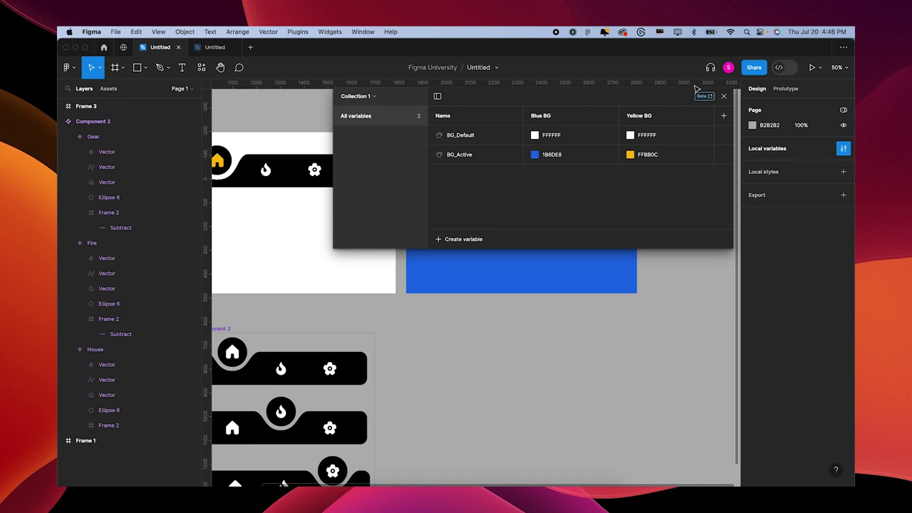
click(723, 95)
click(425, 131)
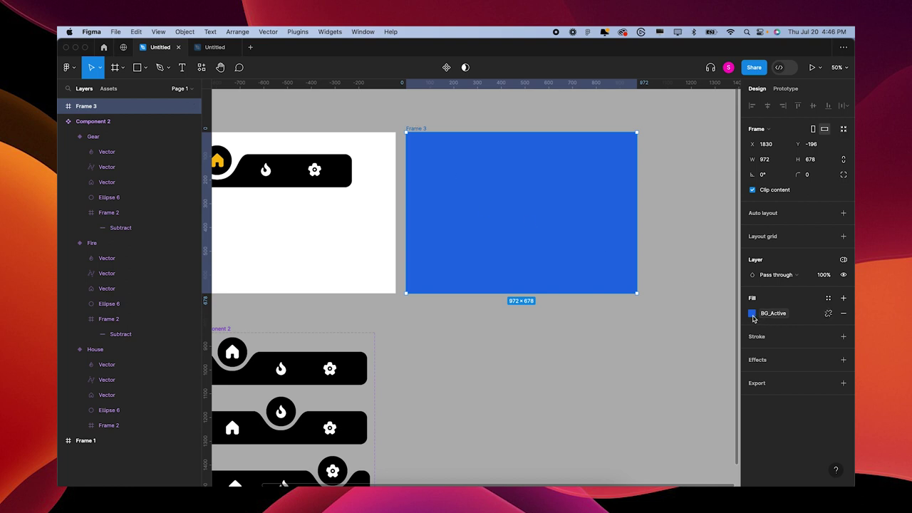
click(843, 259)
mouse_move(799, 293)
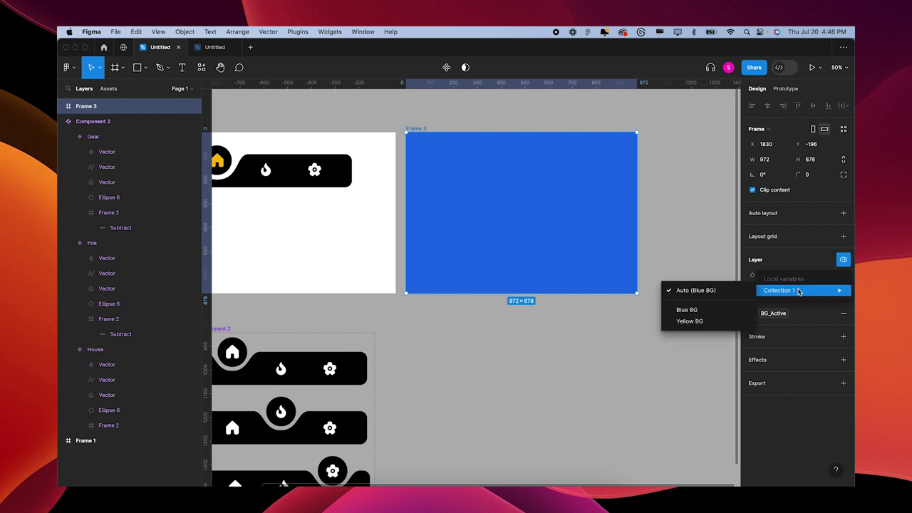
click(702, 311)
click(520, 364)
- Duplicate Frame 3 to its right as Frame 4 and switch Frame 4 to Yellow BG mode
scroll(301, 325, left, 3)
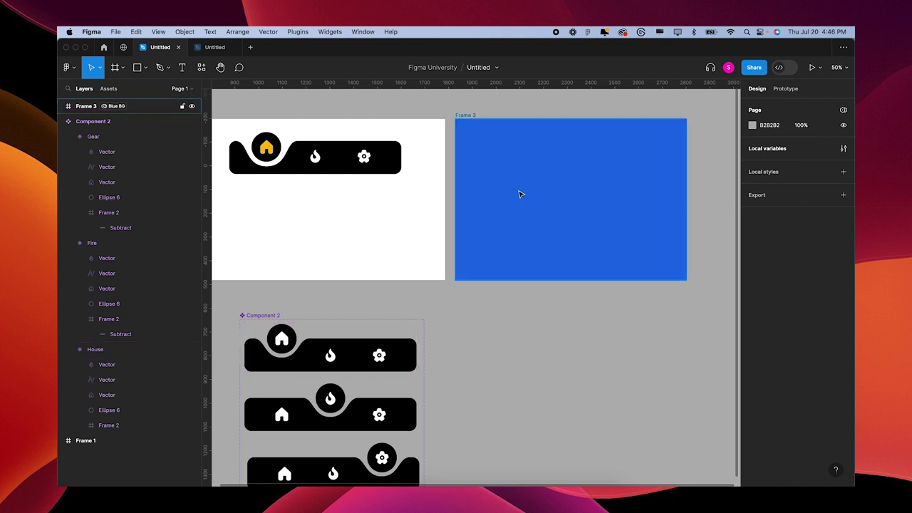
scroll(520, 194, right, 5)
scroll(519, 194, up, 1)
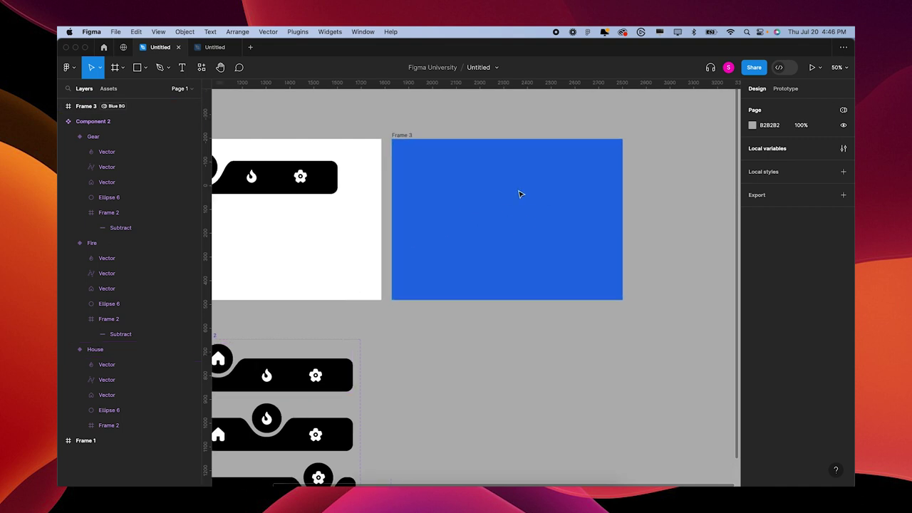
click(318, 154)
drag(319, 154, 560, 158)
scroll(570, 224, right, 4)
scroll(570, 223, down, 1)
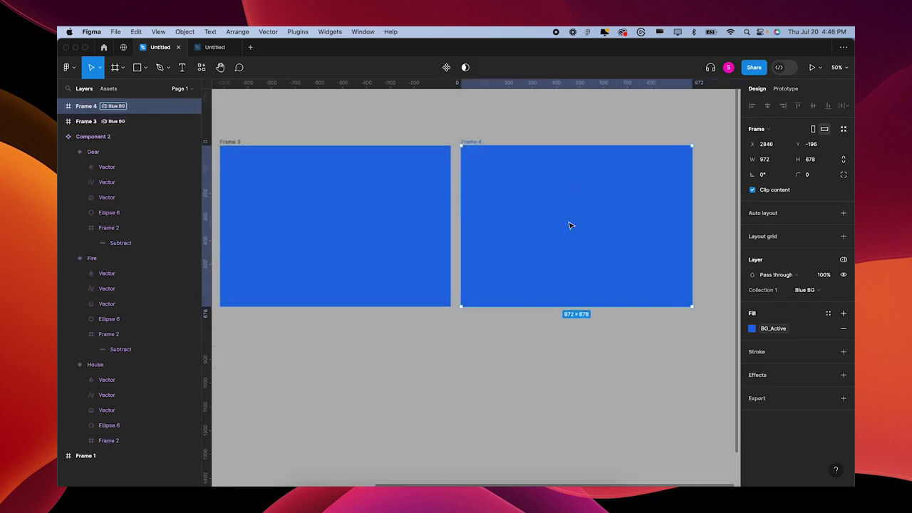
click(823, 290)
click(823, 301)
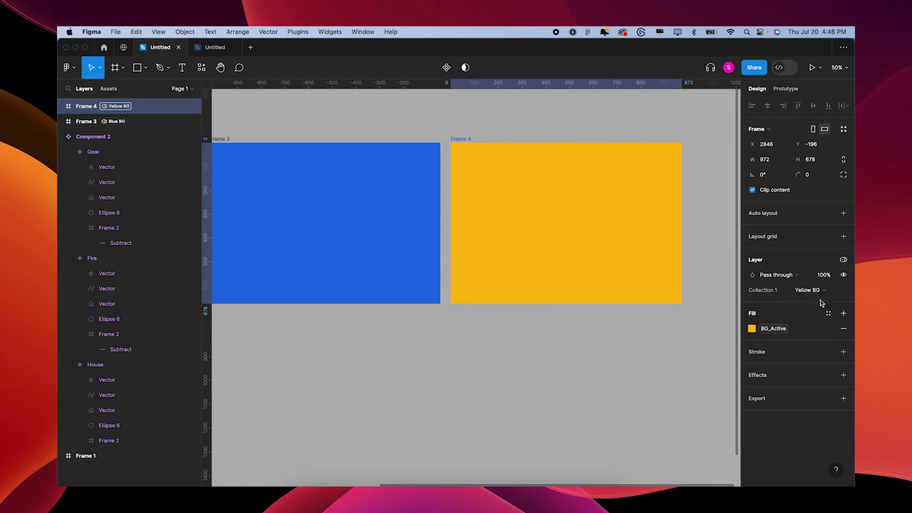
click(598, 409)
scroll(598, 408, left, 6)
scroll(598, 408, down, 3)
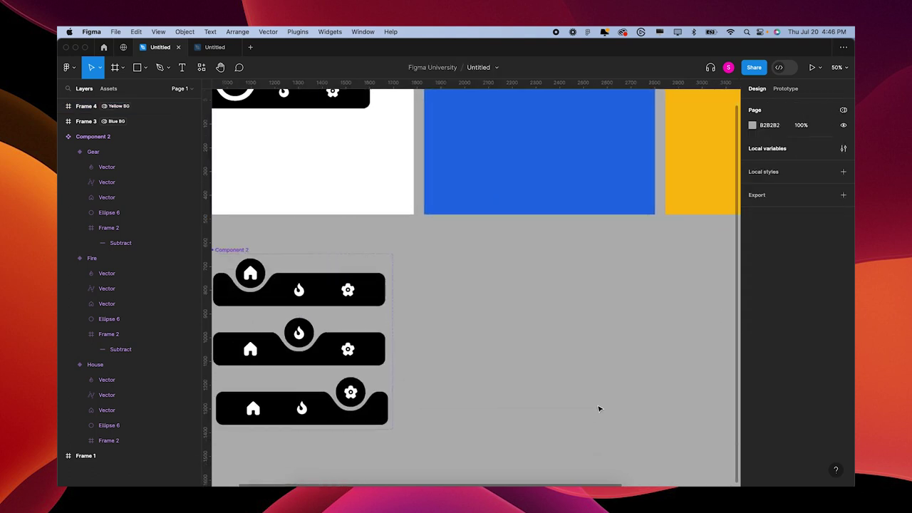
- Select the house icon vector in all three nav bar variants using Select matching layers
scroll(598, 409, left, 3)
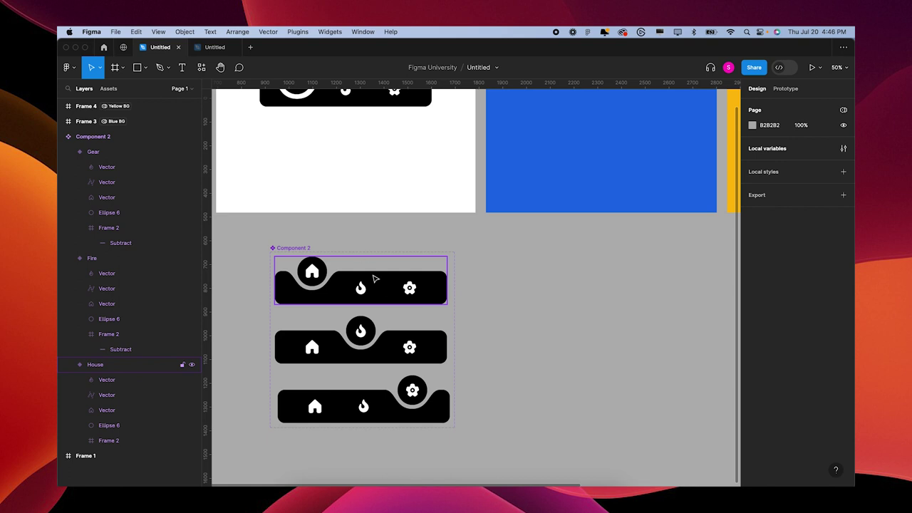
click(374, 277)
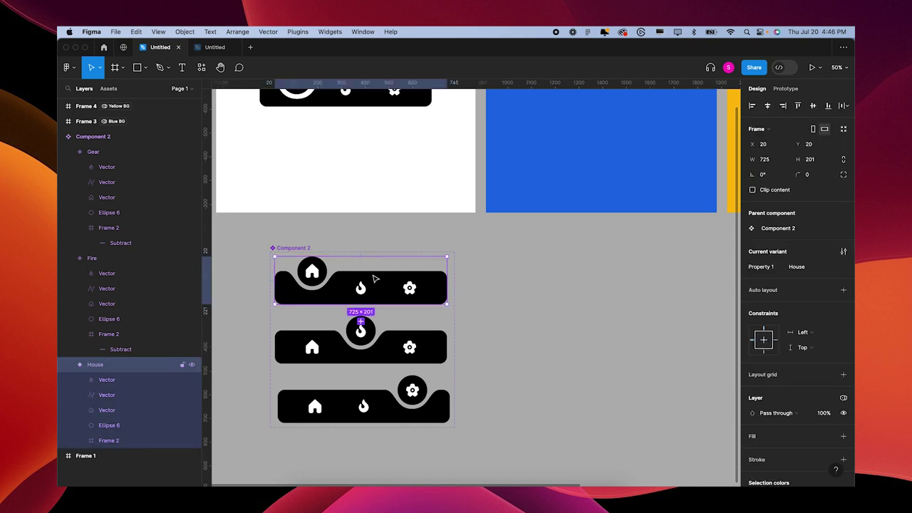
click(782, 89)
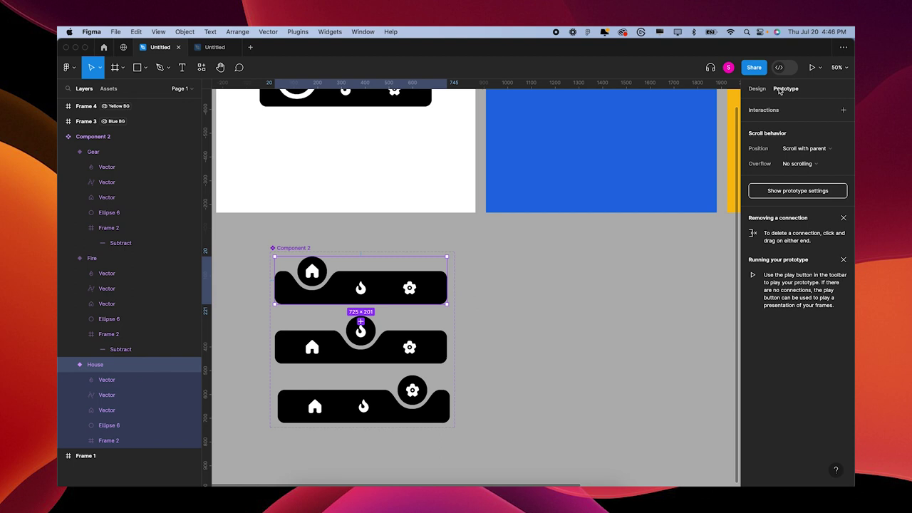
click(318, 273)
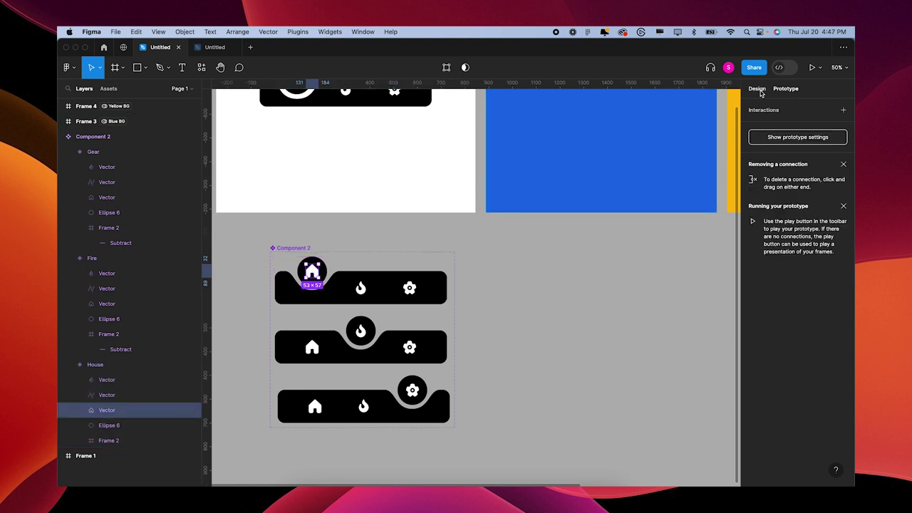
click(758, 90)
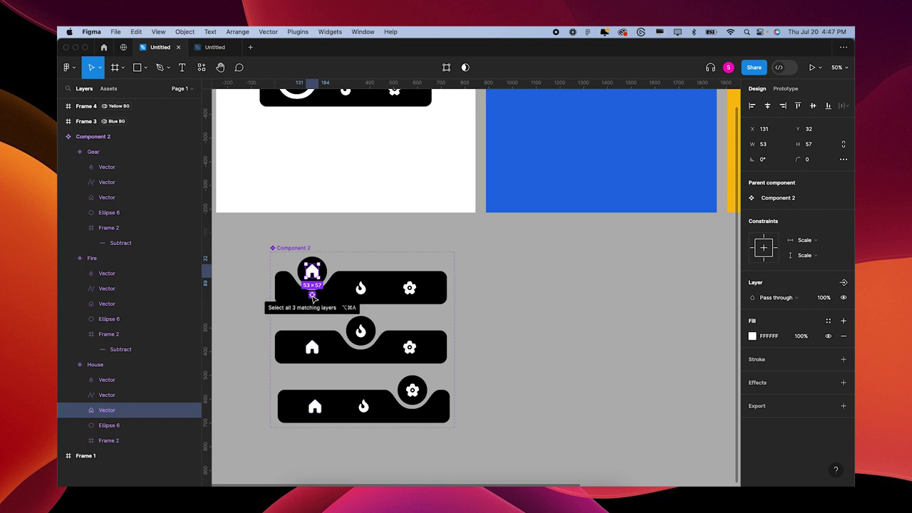
click(312, 294)
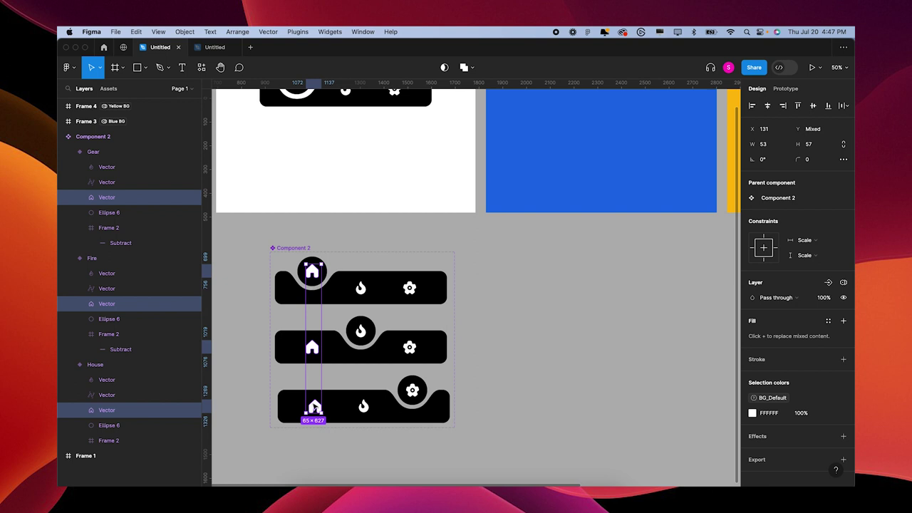
- Give the house icons an On click Change to House interaction with Smart Animate, Gentle, 800ms
key(shift+e)
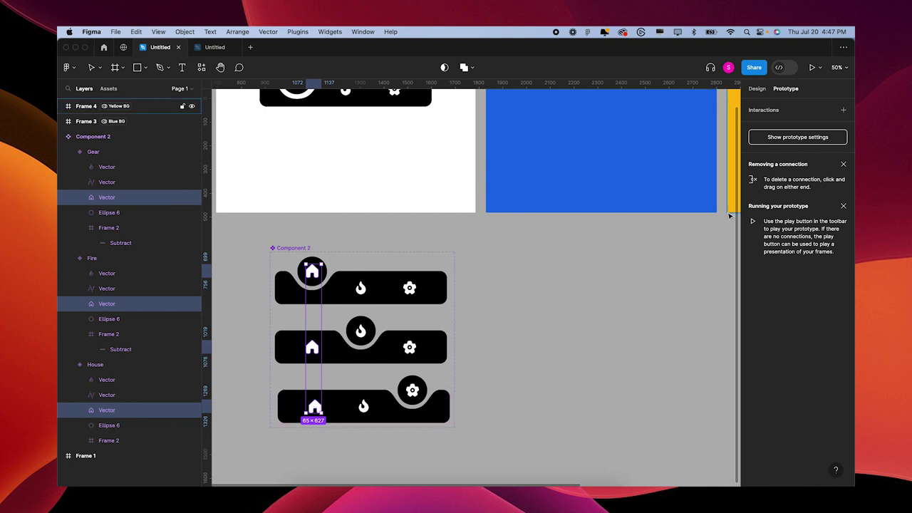
click(779, 111)
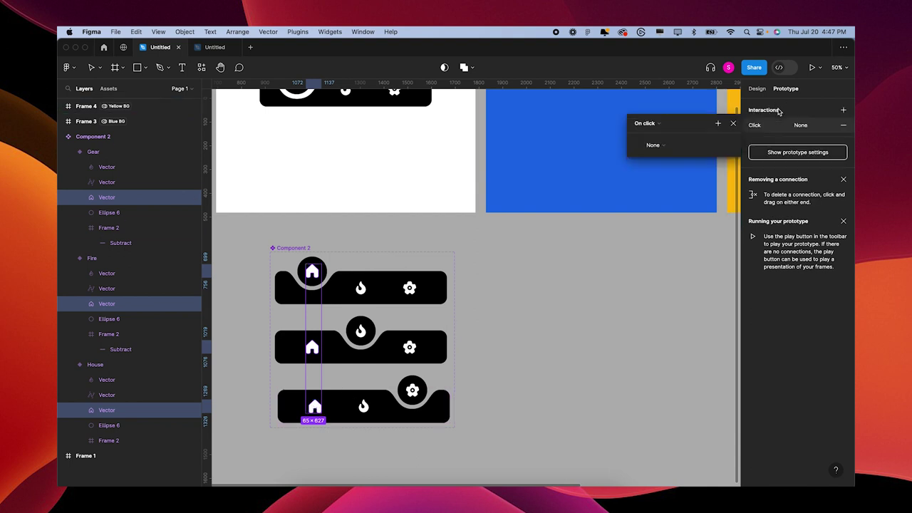
click(654, 145)
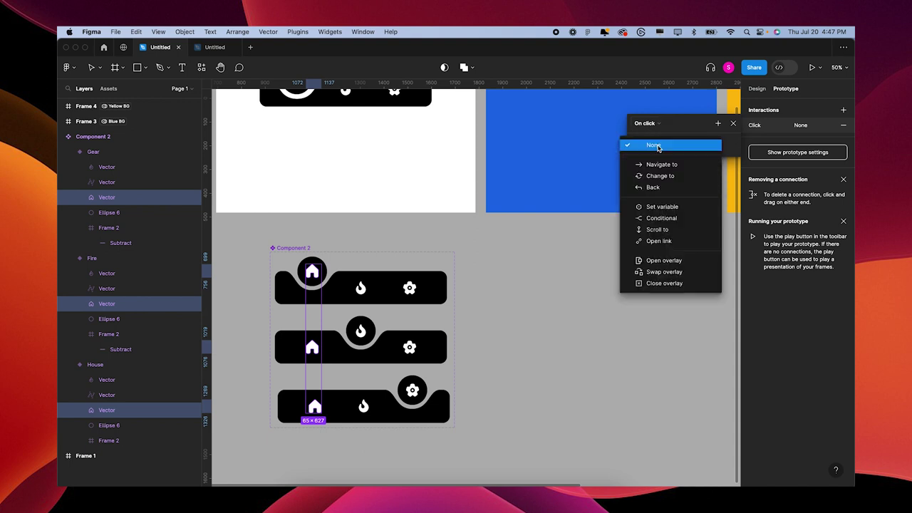
click(664, 176)
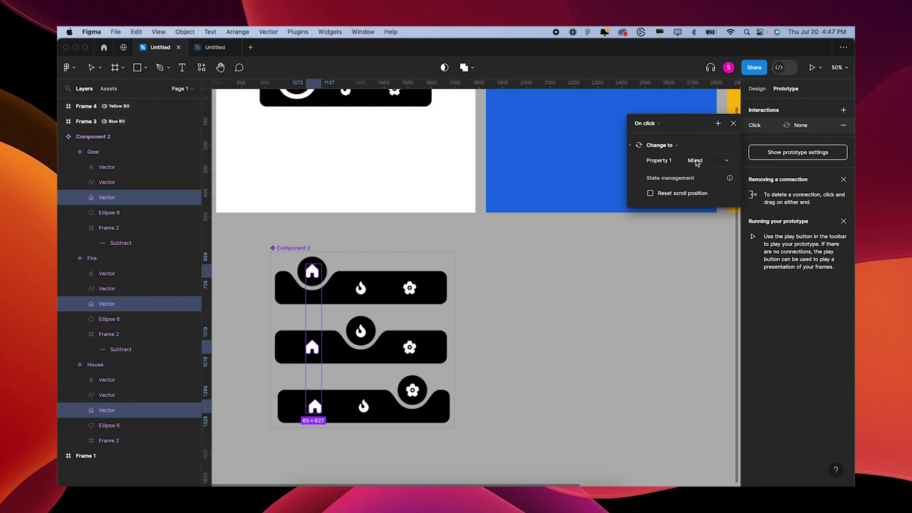
click(700, 161)
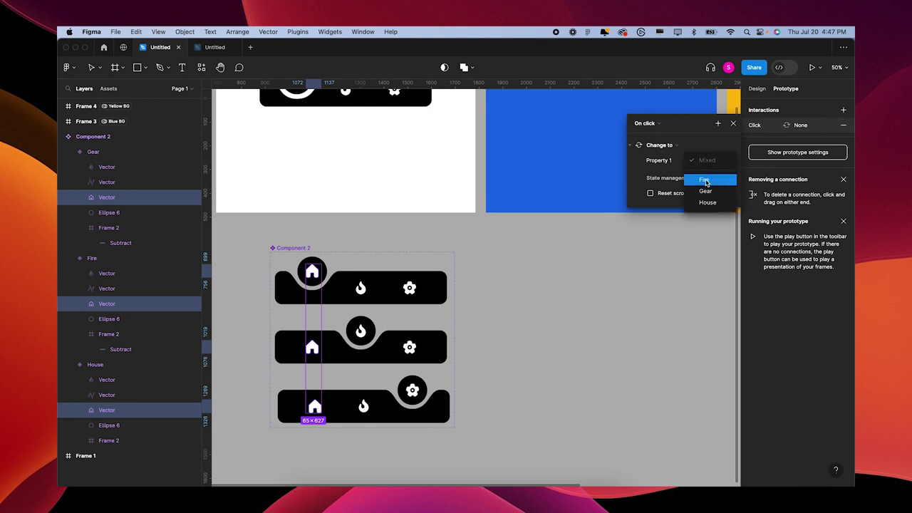
click(710, 203)
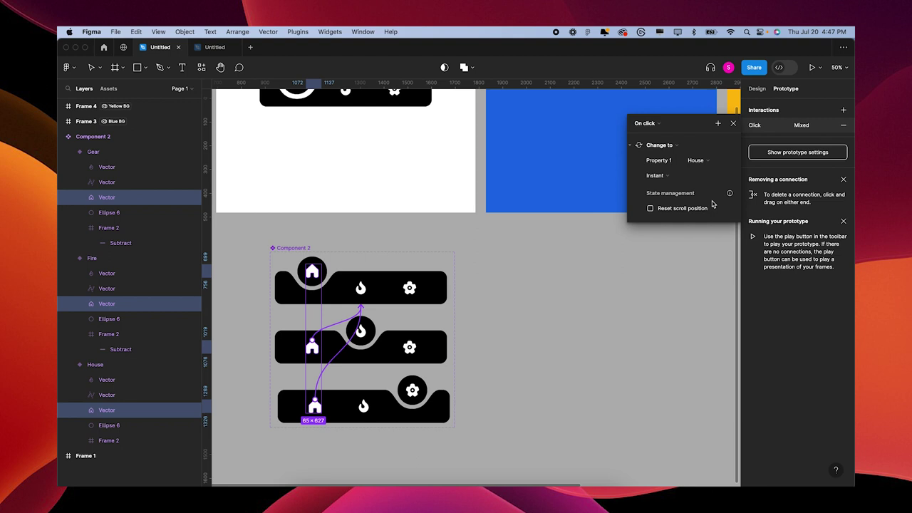
click(674, 175)
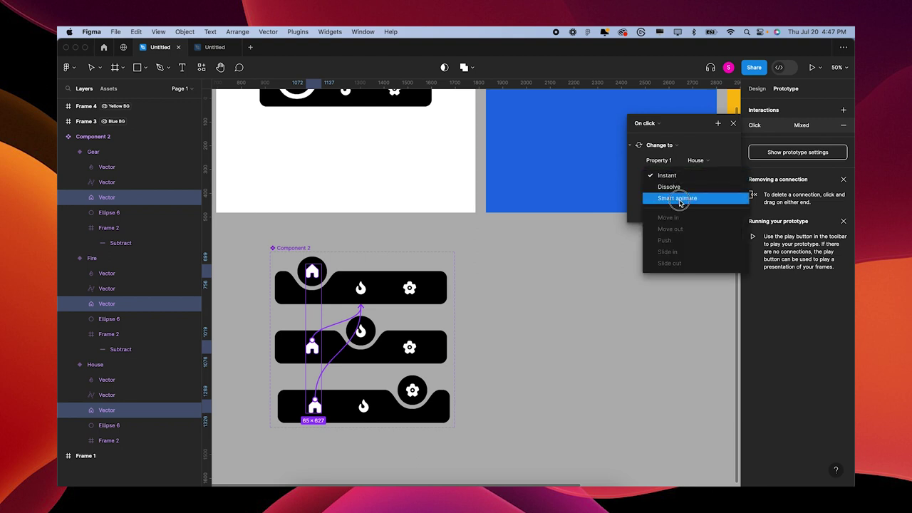
click(677, 198)
click(665, 194)
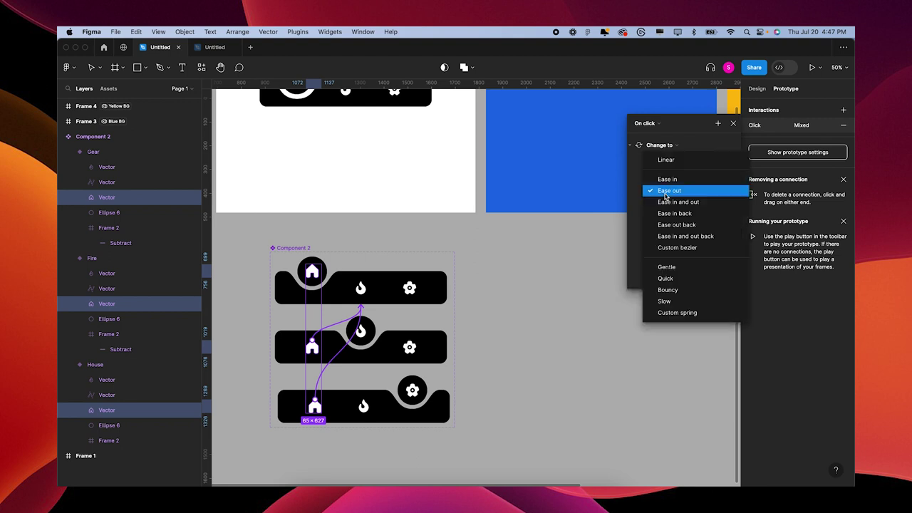
click(674, 267)
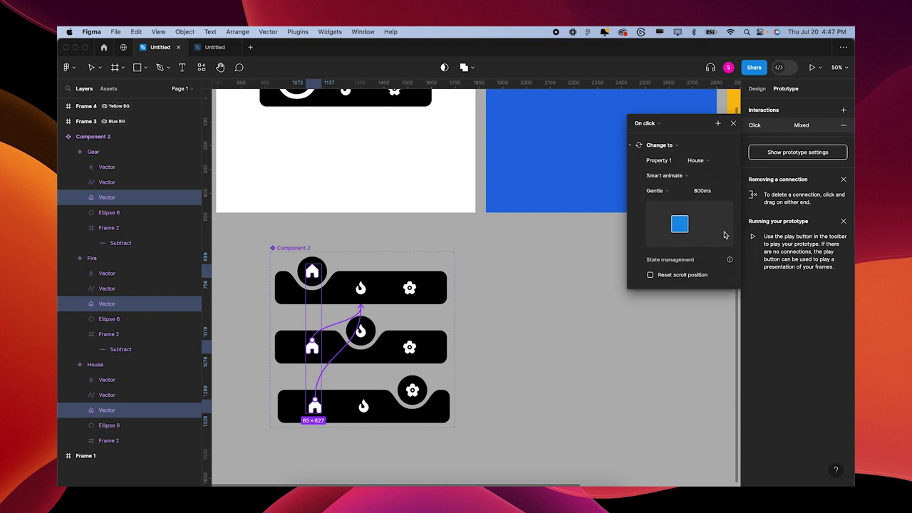
- Select the matching fire icons and review the house icon's existing click interaction
click(734, 124)
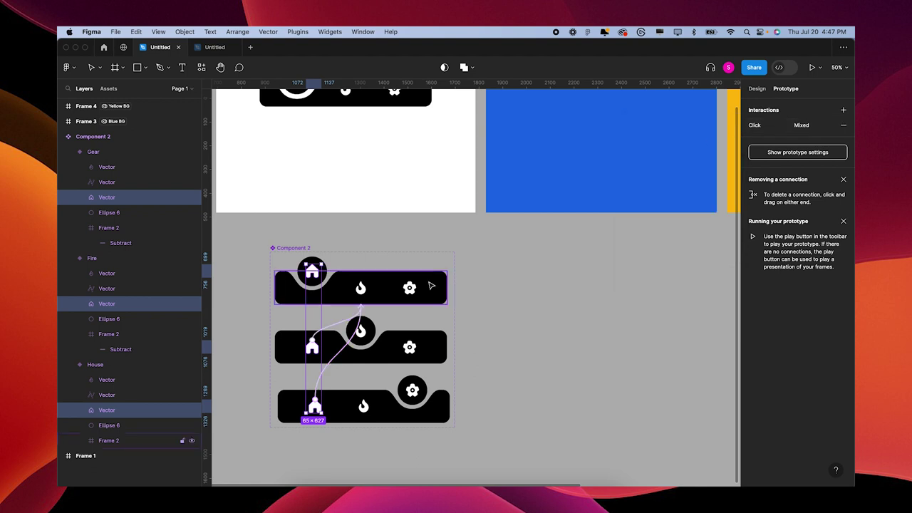
click(362, 287)
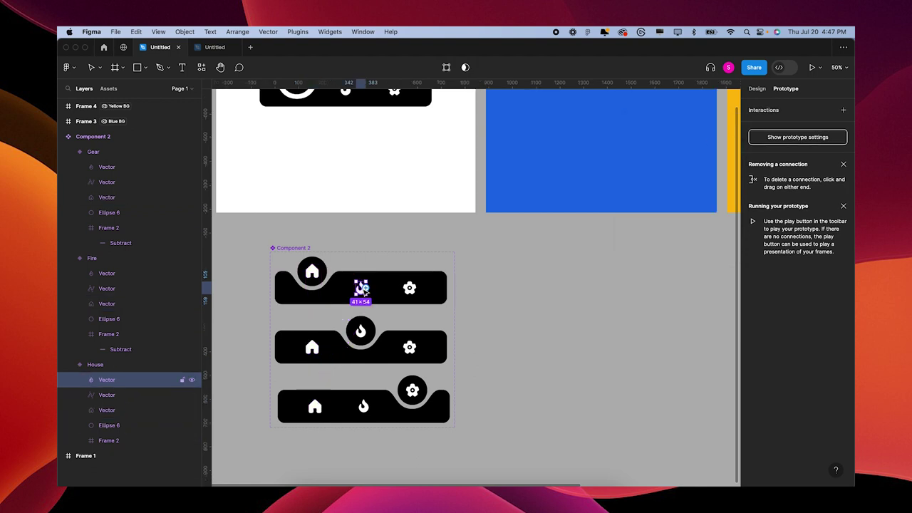
key(alt+8)
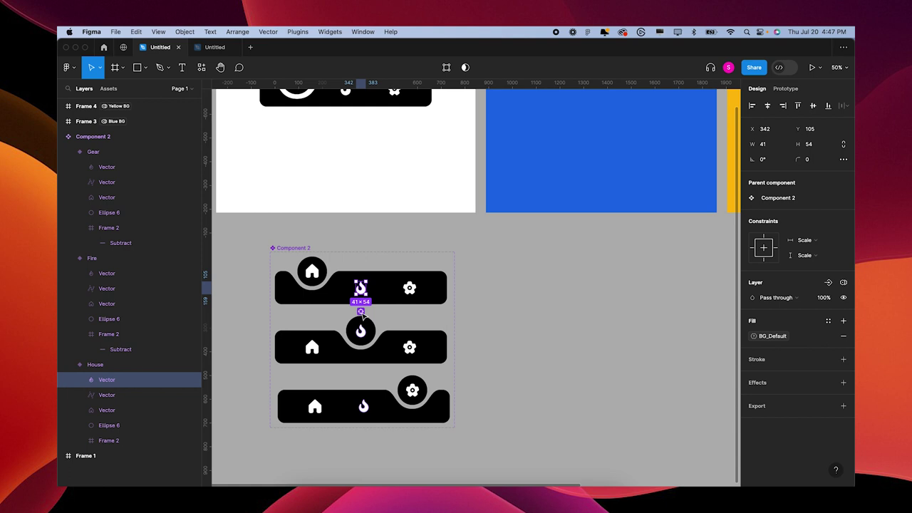
key(super+alt+a)
key(alt+9)
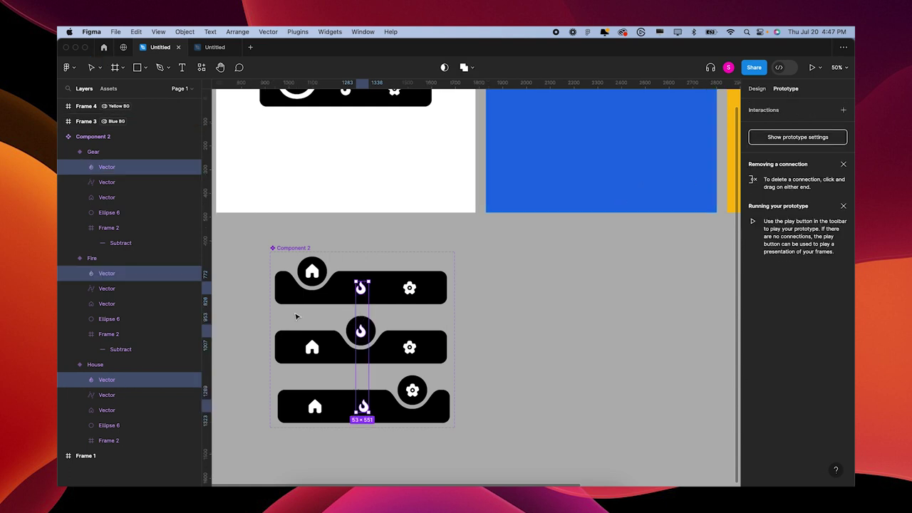
click(314, 272)
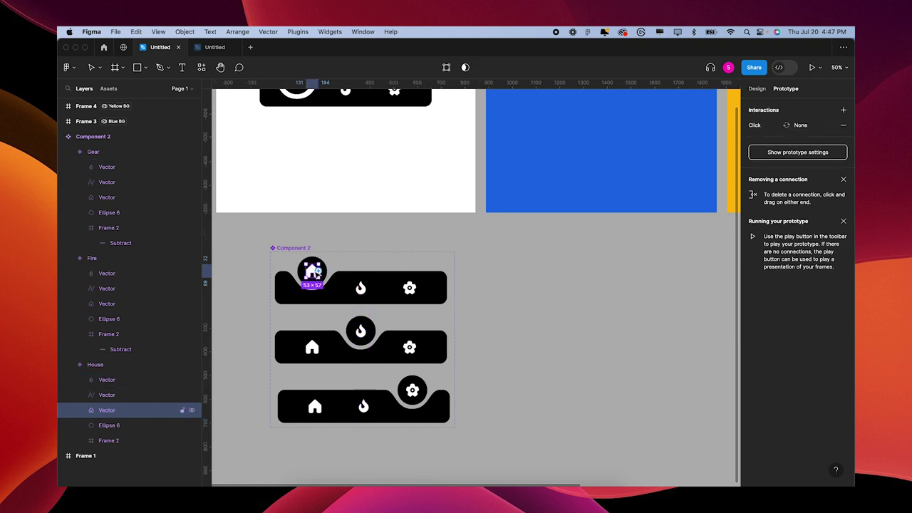
click(745, 127)
click(745, 126)
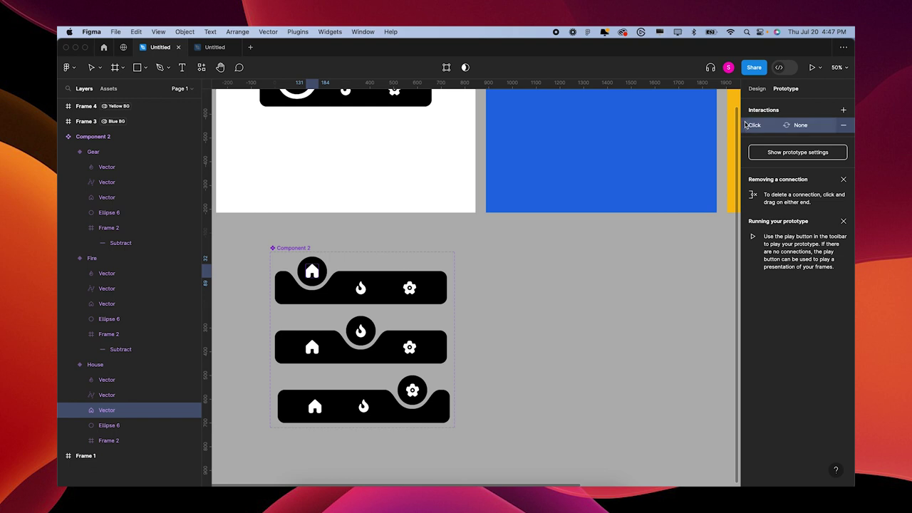
- Give the fire icons in all three variants an On click Change to Fire interaction
click(360, 288)
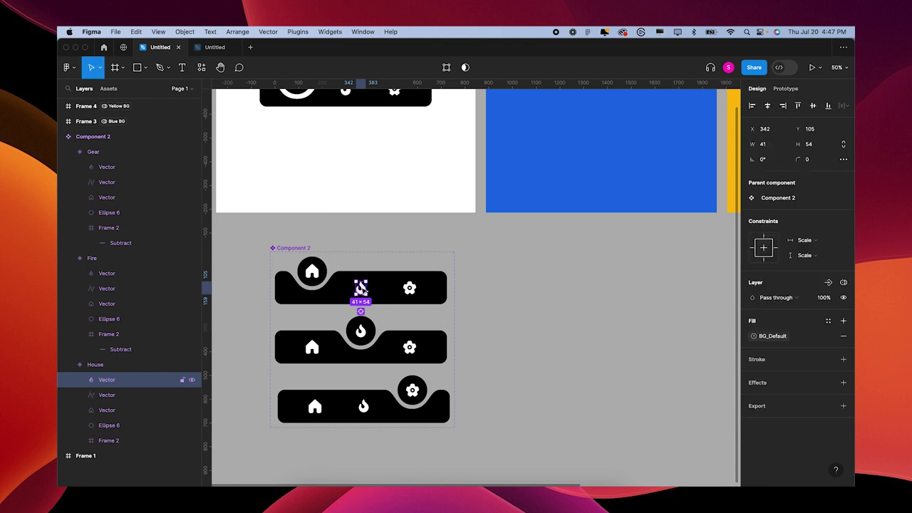
key(alt+super+a)
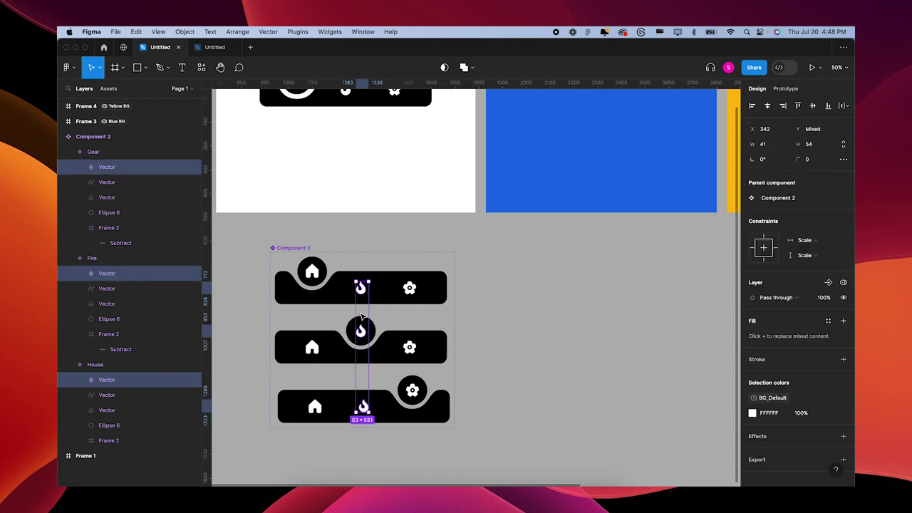
click(786, 89)
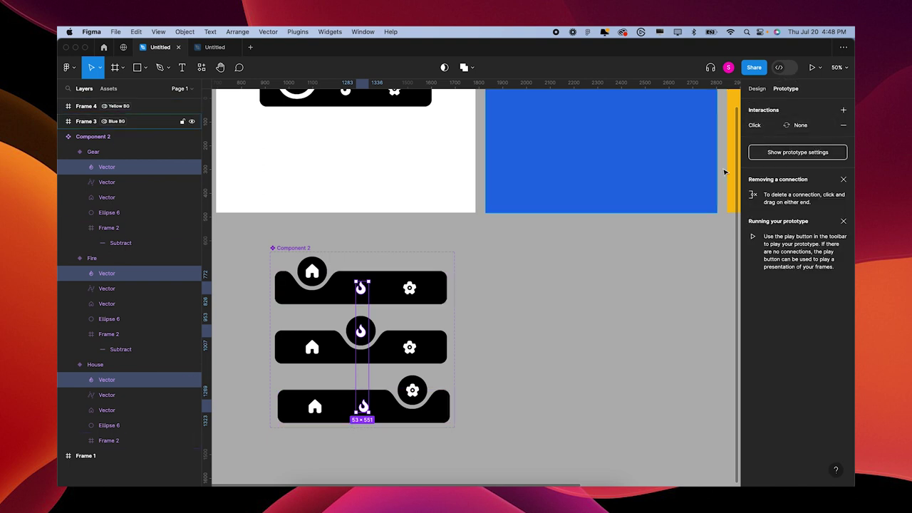
click(766, 128)
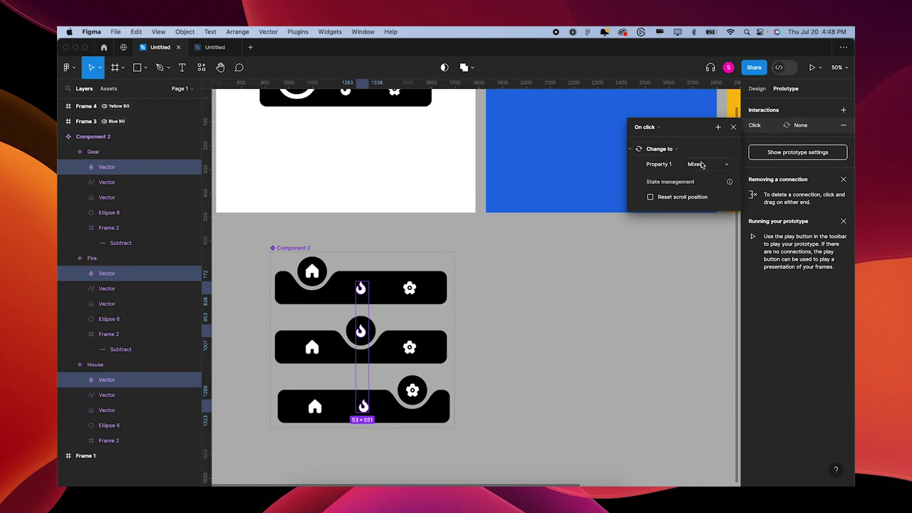
click(704, 165)
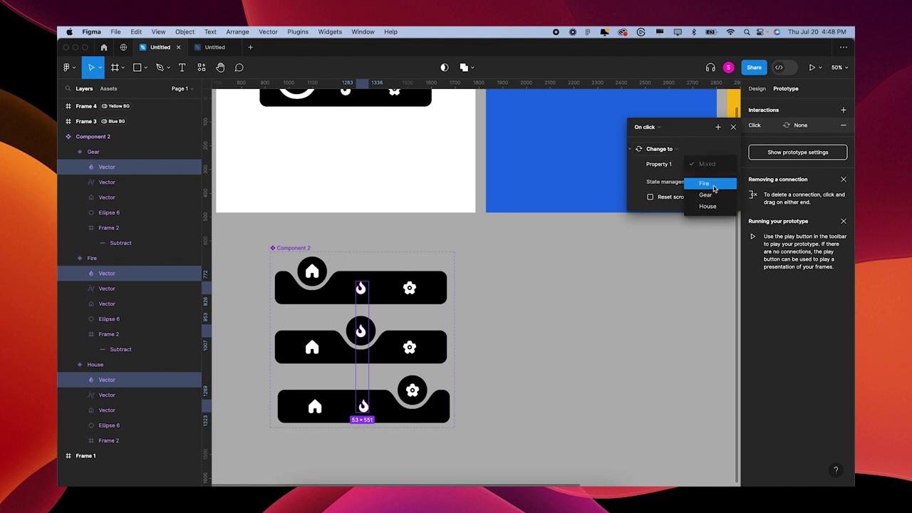
click(711, 185)
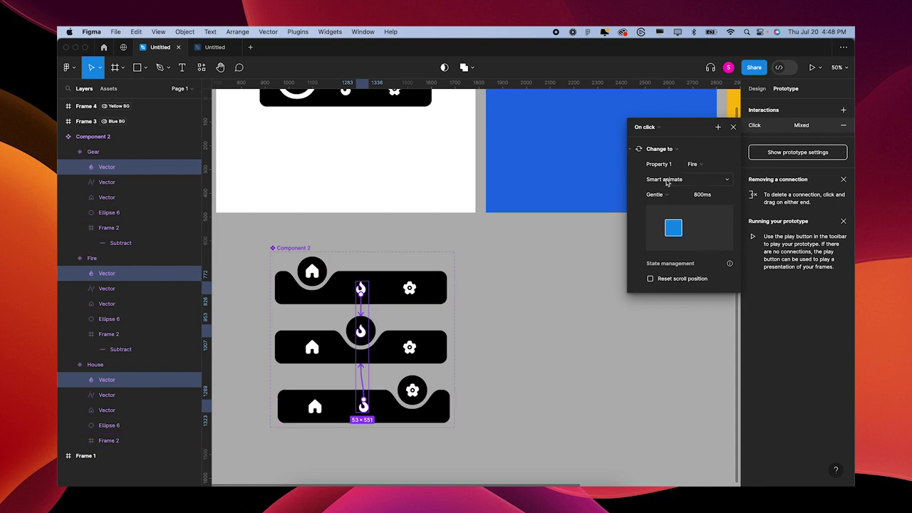
- Select the gear icons in all three variants and set their click interaction to Change to Gear
click(733, 128)
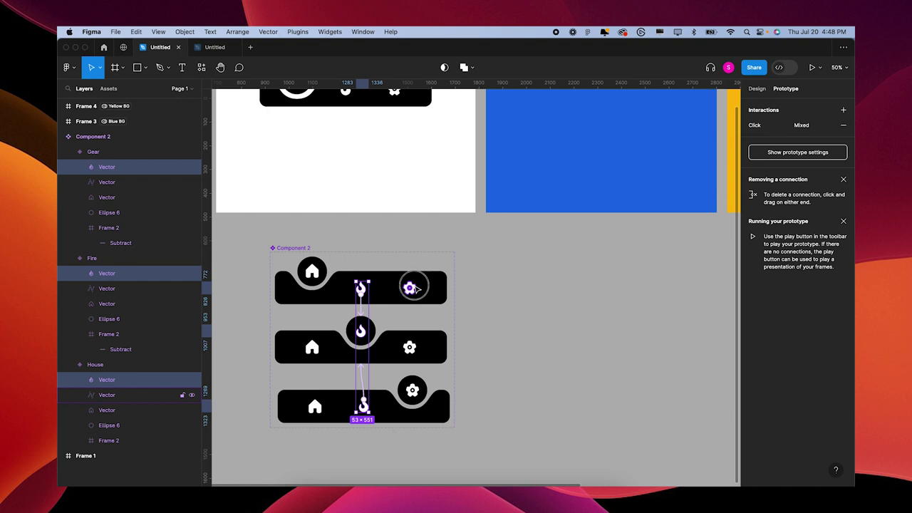
click(416, 287)
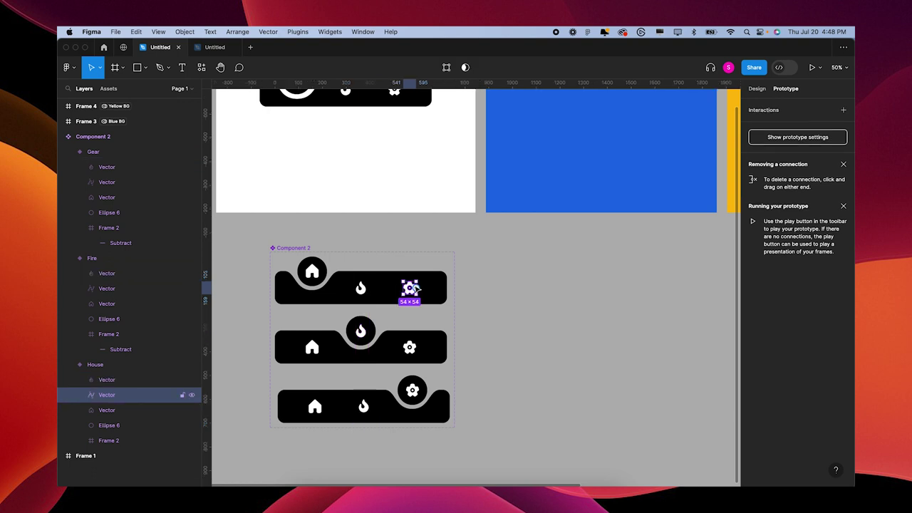
key(alt+8)
key(super+alt+a)
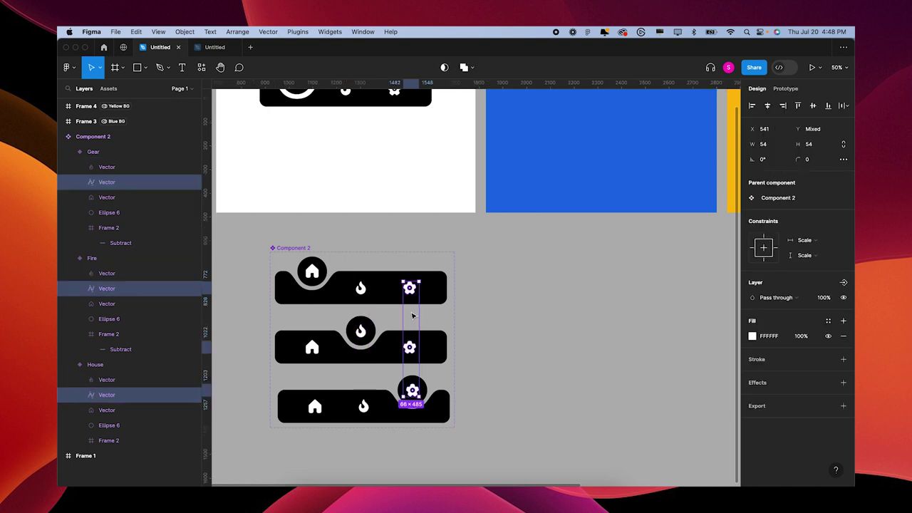
key(alt+9)
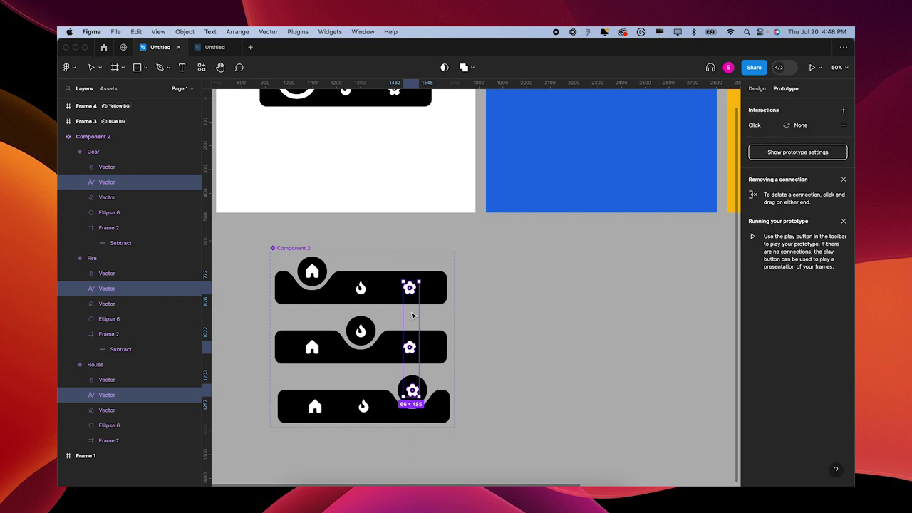
click(757, 126)
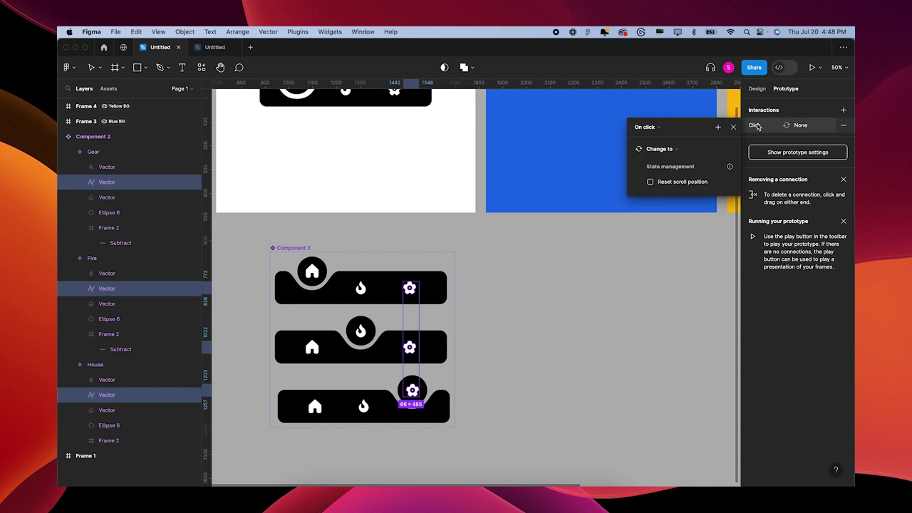
click(701, 165)
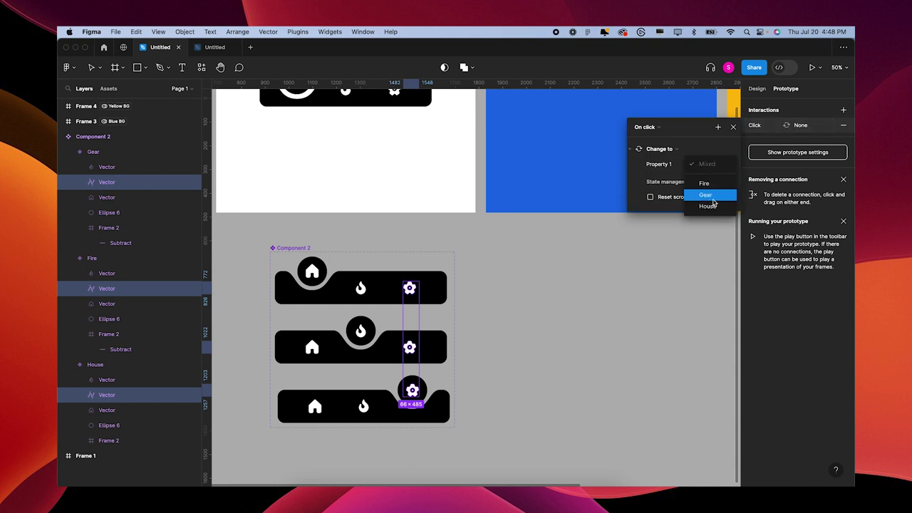
click(713, 195)
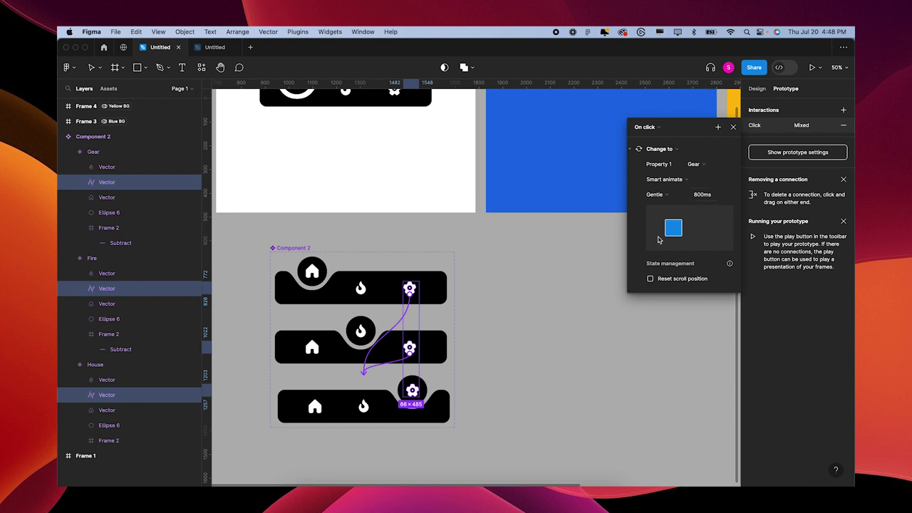
click(733, 127)
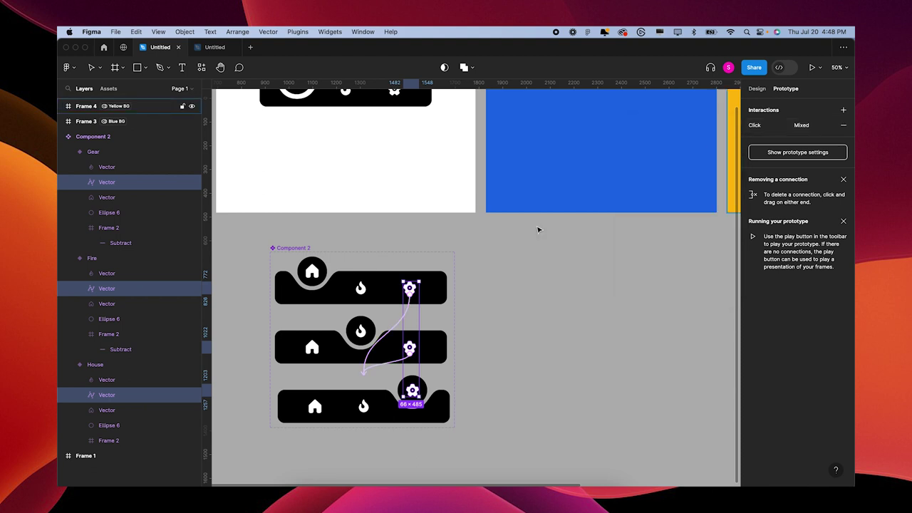
- Apply the BG_Active colour style to the active house, flame and gear icons
click(313, 275)
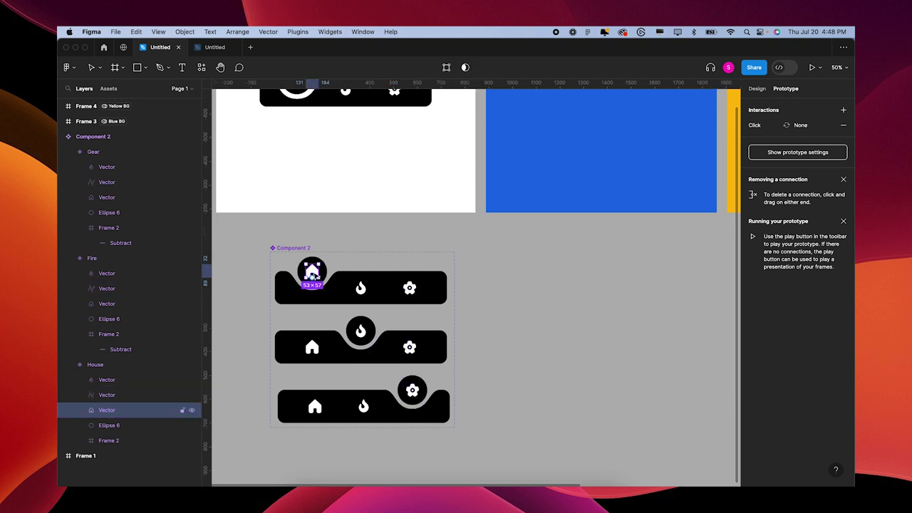
click(314, 274)
shift+click(316, 275)
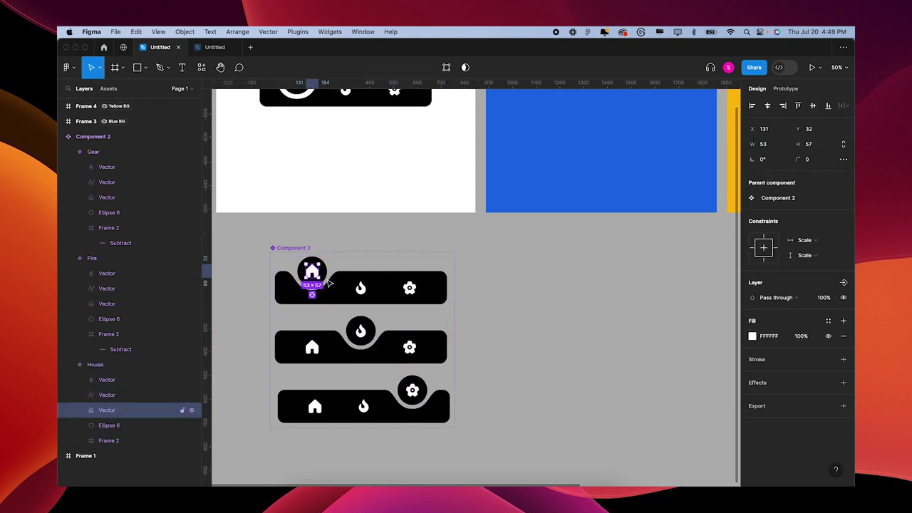
shift+click(413, 390)
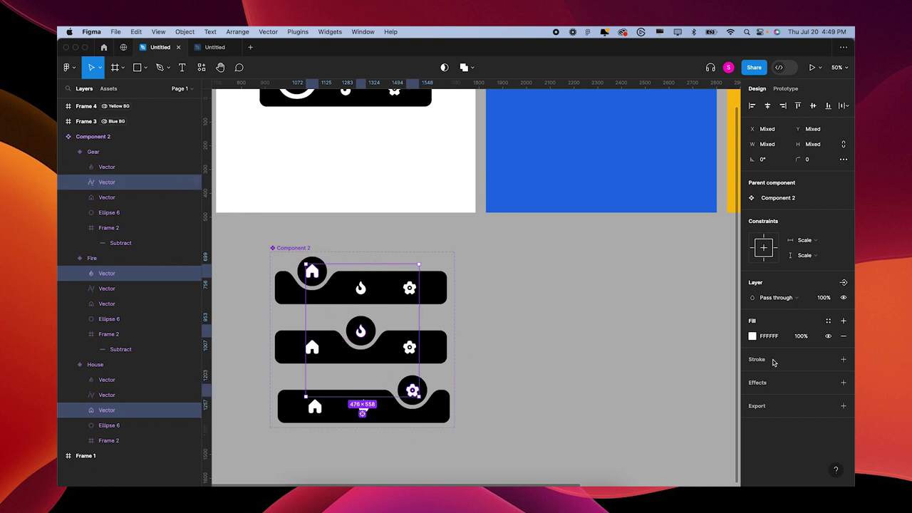
click(828, 322)
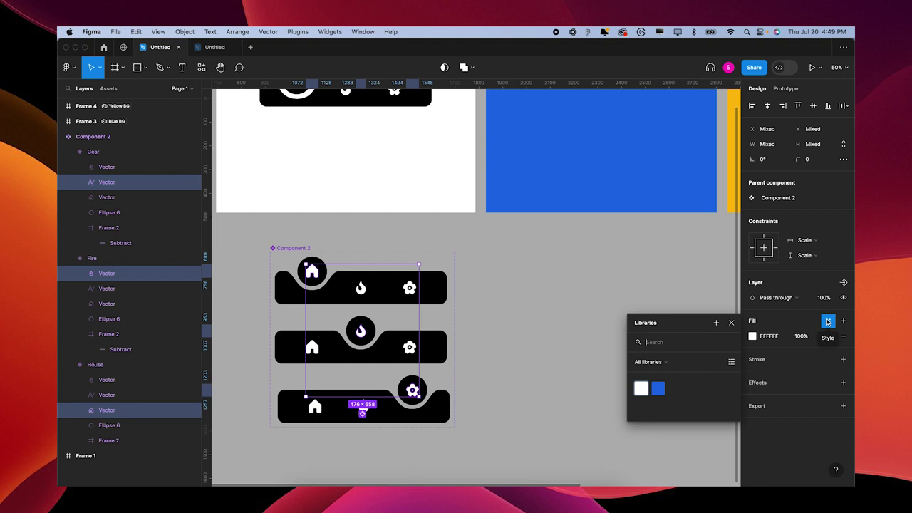
click(659, 389)
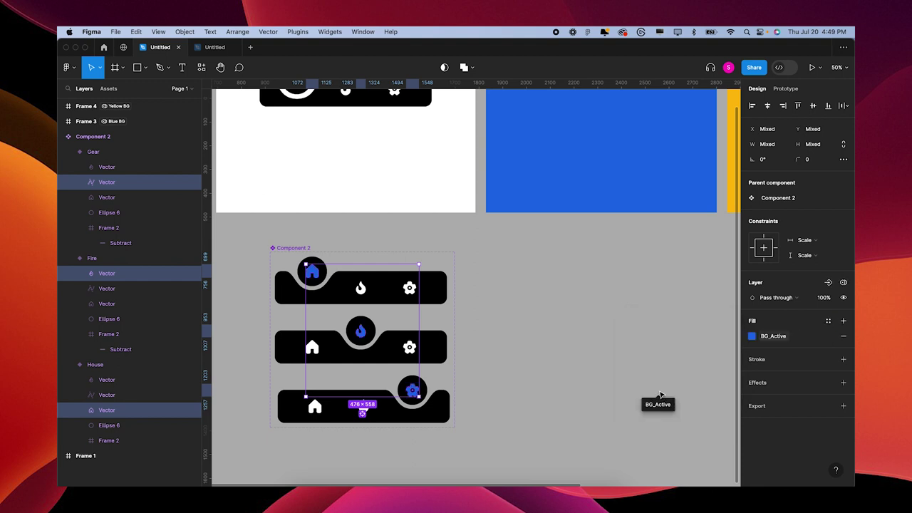
click(362, 289)
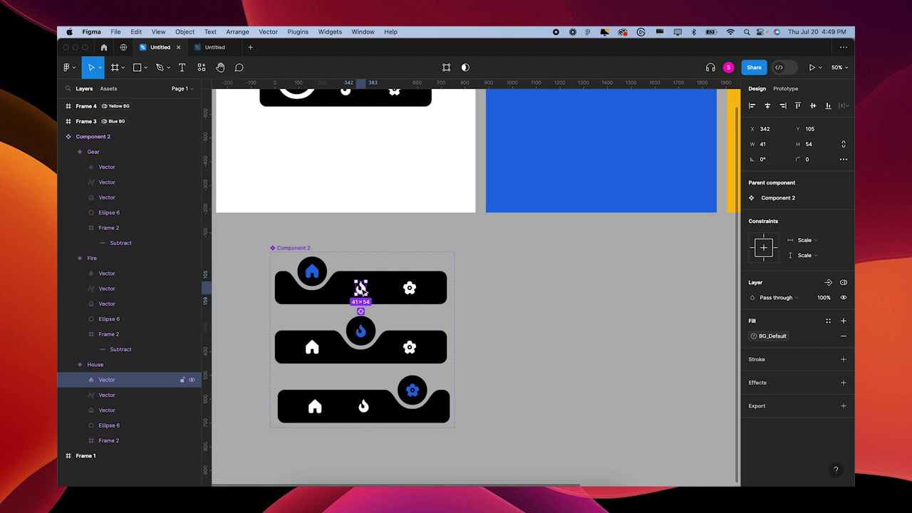
- Select the six inactive icons and bind their white FFFFFF fill to the BG_Default style
shift+click(411, 290)
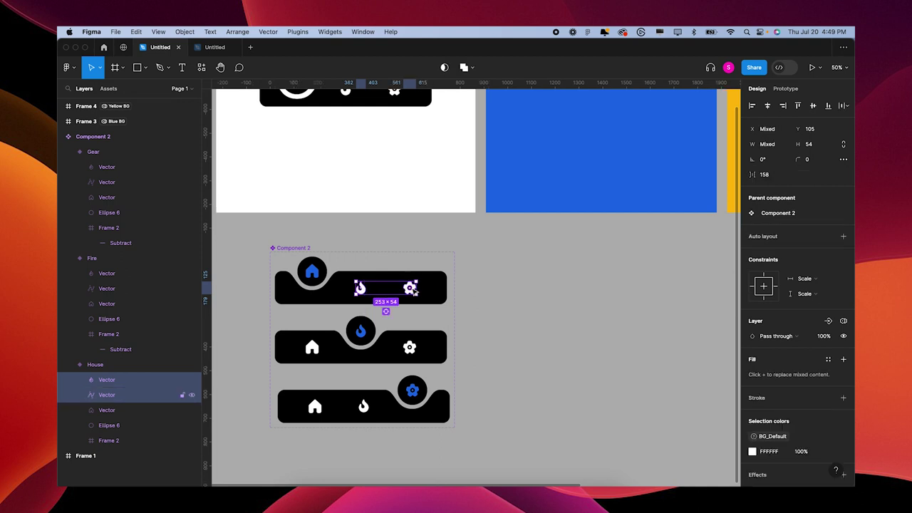
shift+click(412, 347)
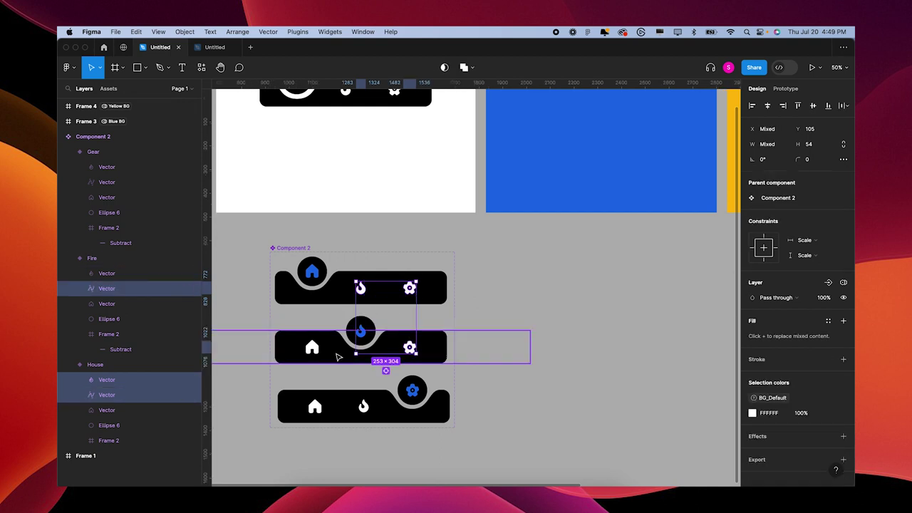
shift+click(312, 347)
shift+click(316, 408)
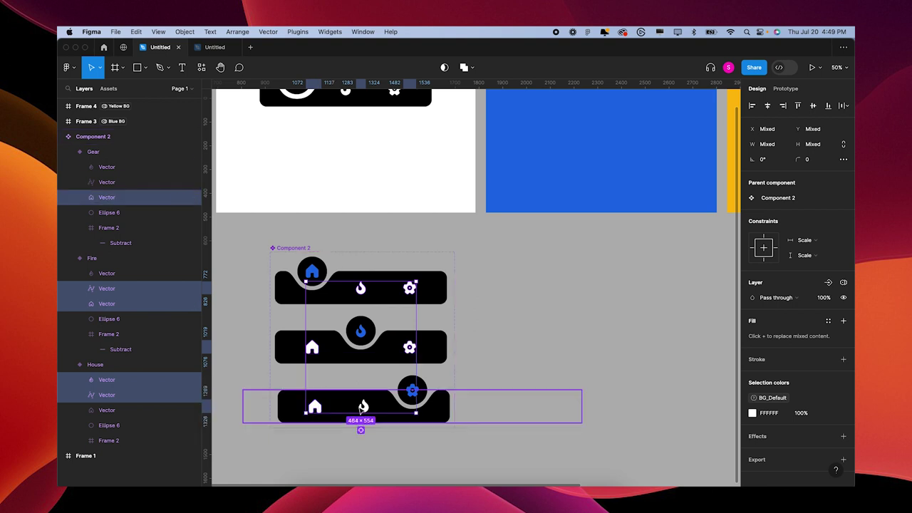
shift+click(364, 407)
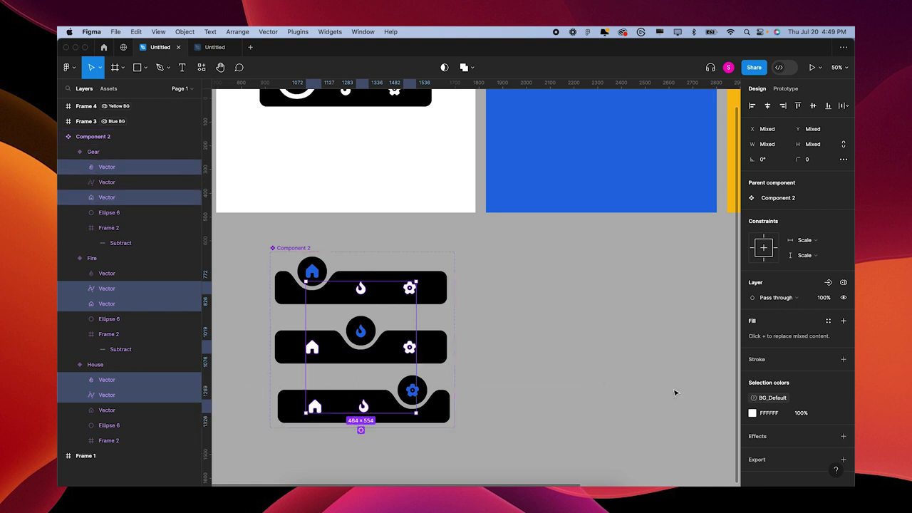
mouse_move(761, 404)
drag(761, 404, 813, 413)
click(828, 413)
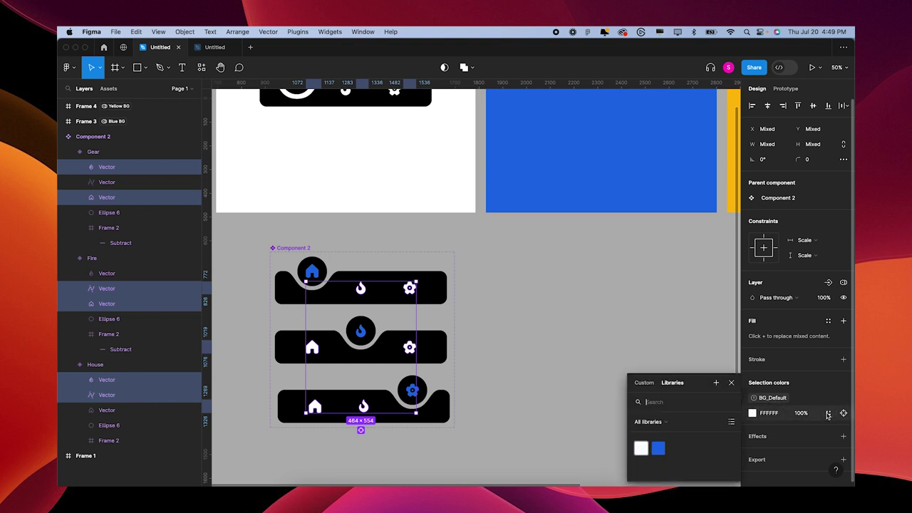
click(645, 449)
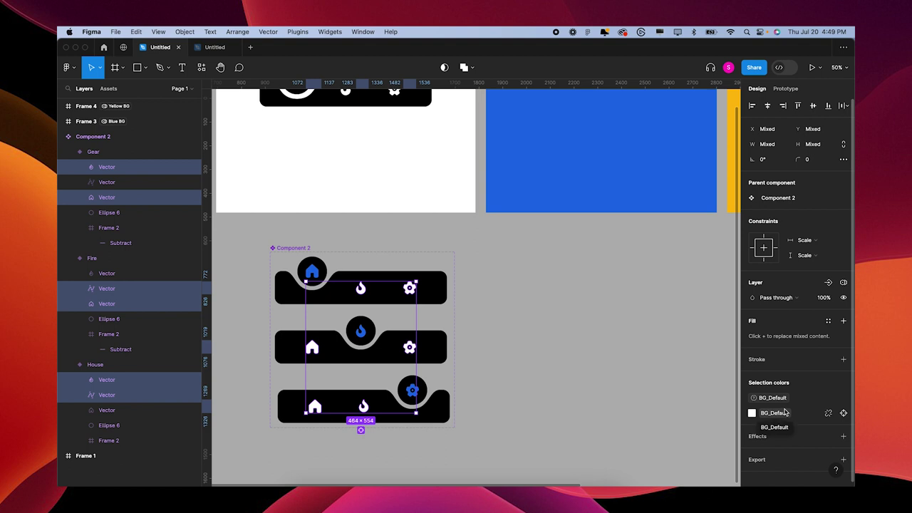
click(553, 354)
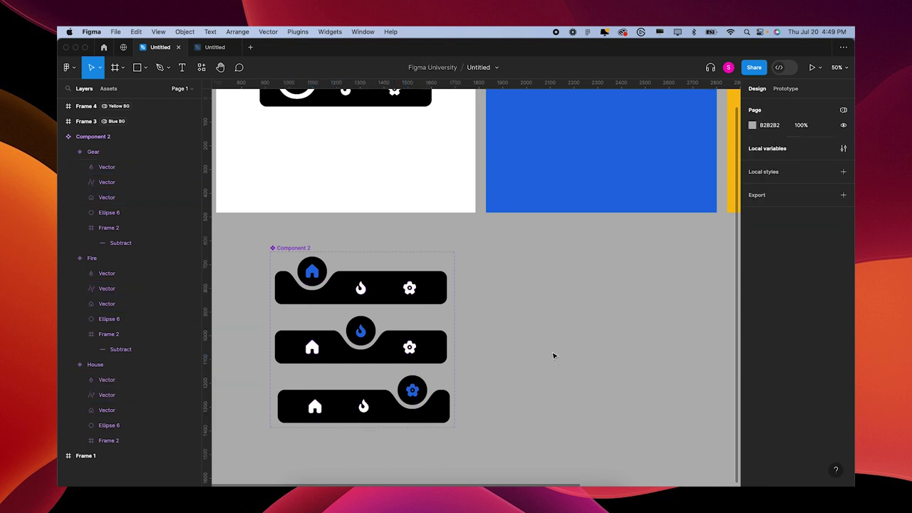
- Drag a Component 2 nav bar instance from Assets into the blue Frame 3
click(109, 89)
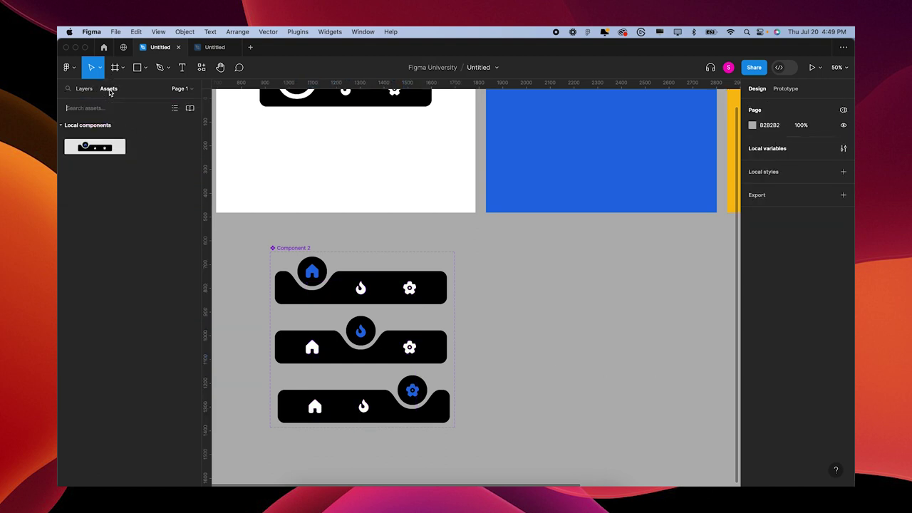
drag(92, 148, 569, 289)
scroll(569, 289, up, 2)
scroll(569, 289, right, 2)
scroll(569, 289, up, 1)
scroll(569, 290, right, 1)
drag(514, 384, 541, 232)
- Move the nav bar instance into yellow Frame 4 and place a copy back in Frame 3
scroll(485, 239, right, 3)
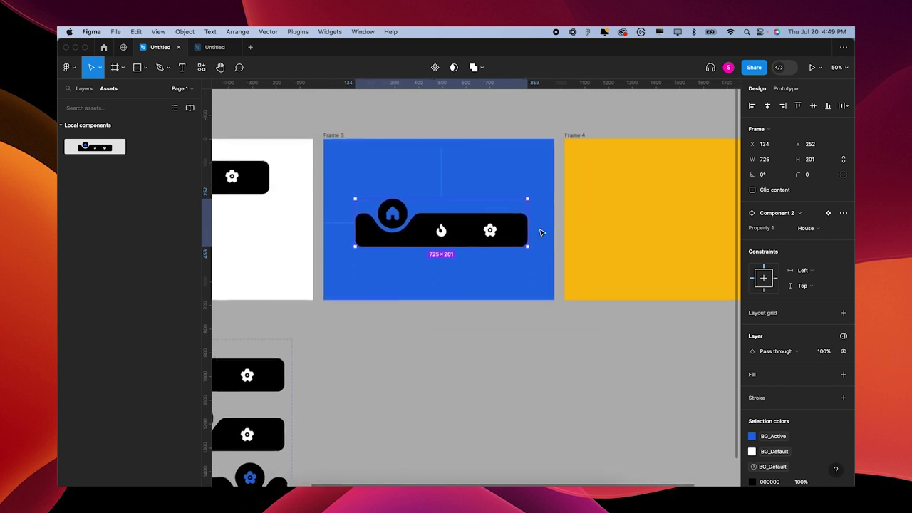
scroll(442, 242, up, 1)
scroll(422, 243, right, 2)
scroll(422, 243, down, 1)
drag(369, 234, 605, 226)
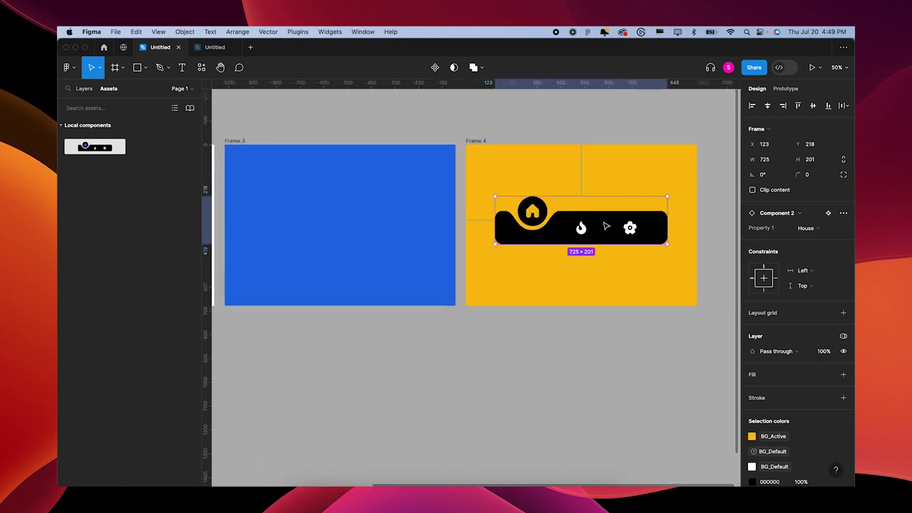
scroll(605, 226, left, 2)
scroll(605, 226, down, 1)
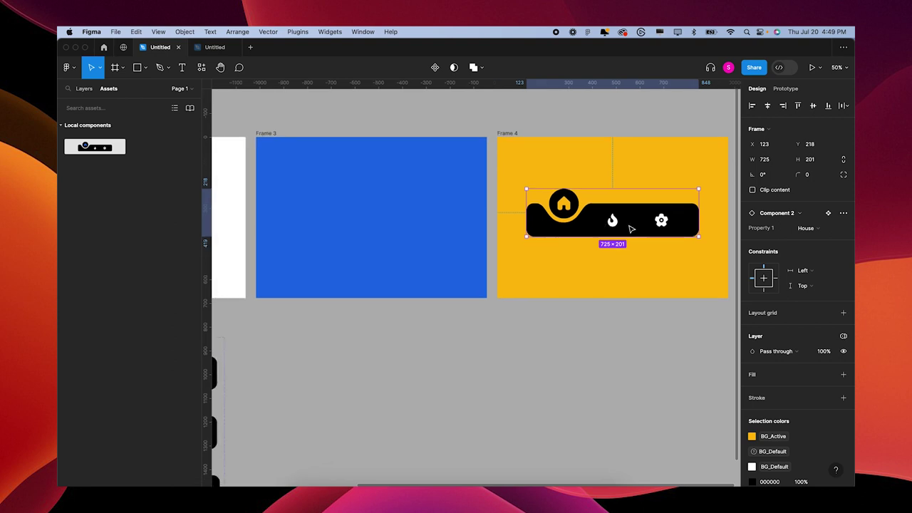
click(633, 225)
click(572, 244)
drag(572, 244, 399, 231)
click(269, 134)
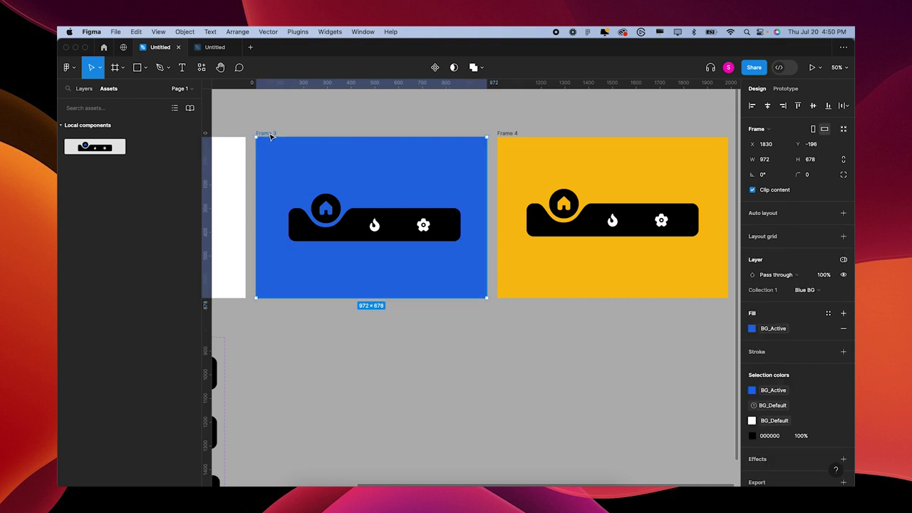
- Preview blue Frame 3, switching the active icon between flame, gear, flame and house
key(shift+space)
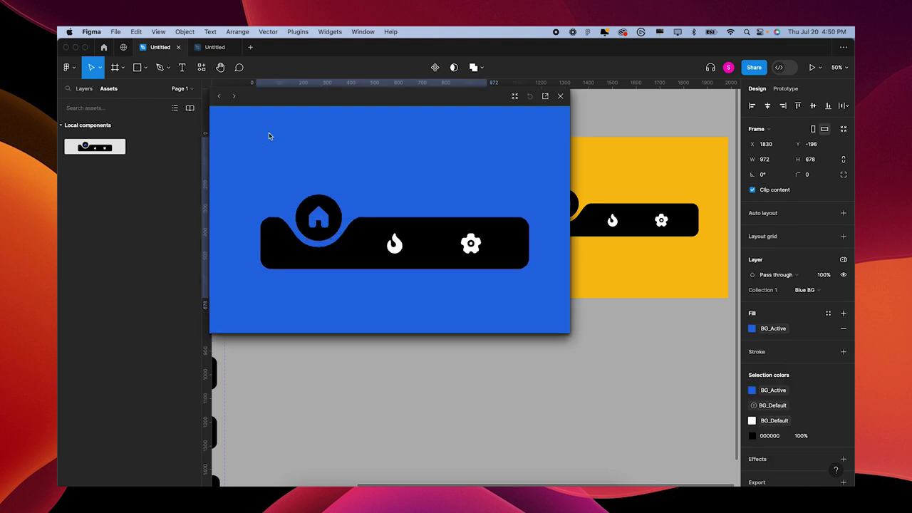
click(396, 244)
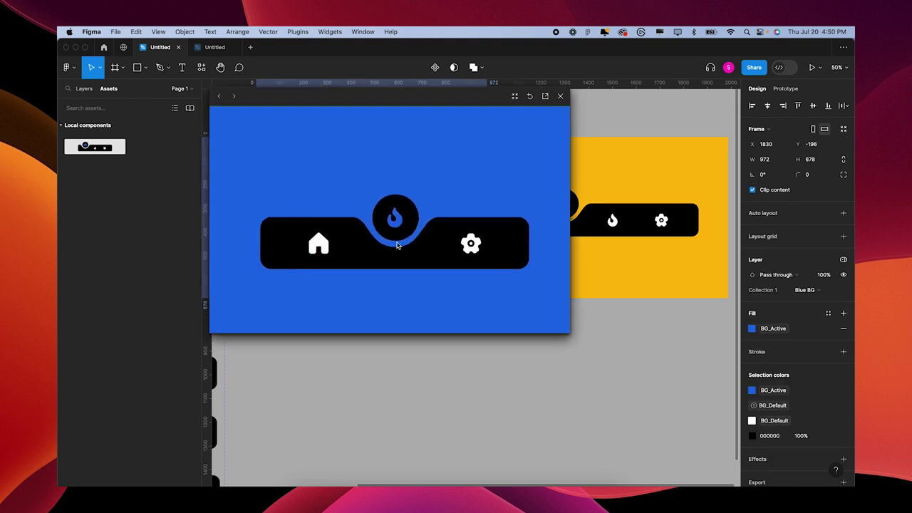
click(472, 247)
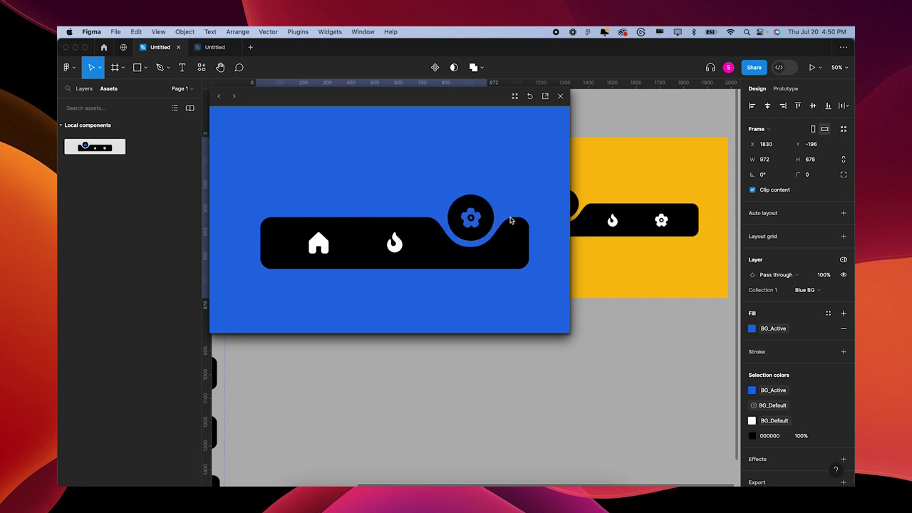
click(397, 247)
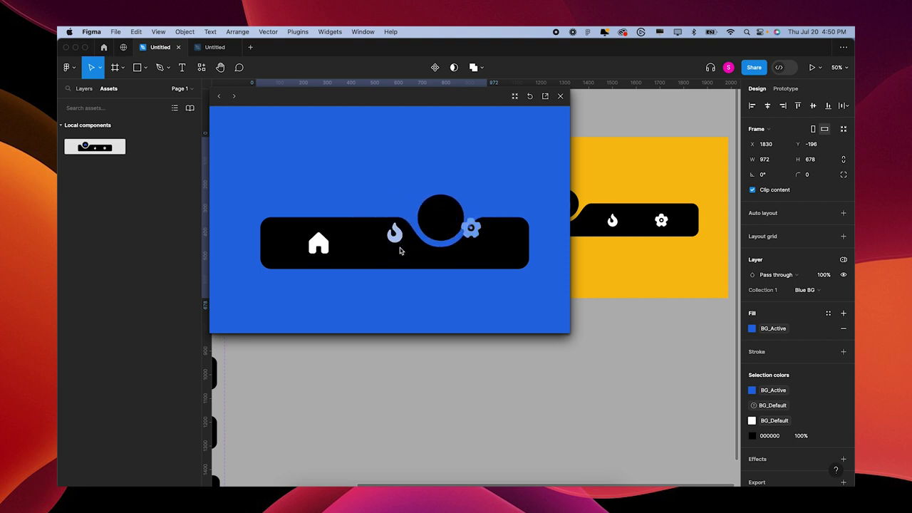
click(319, 245)
- Preview yellow Frame 4, making the flame, gear, house, then flame icon active
scroll(608, 144, left, 3)
scroll(608, 145, up, 1)
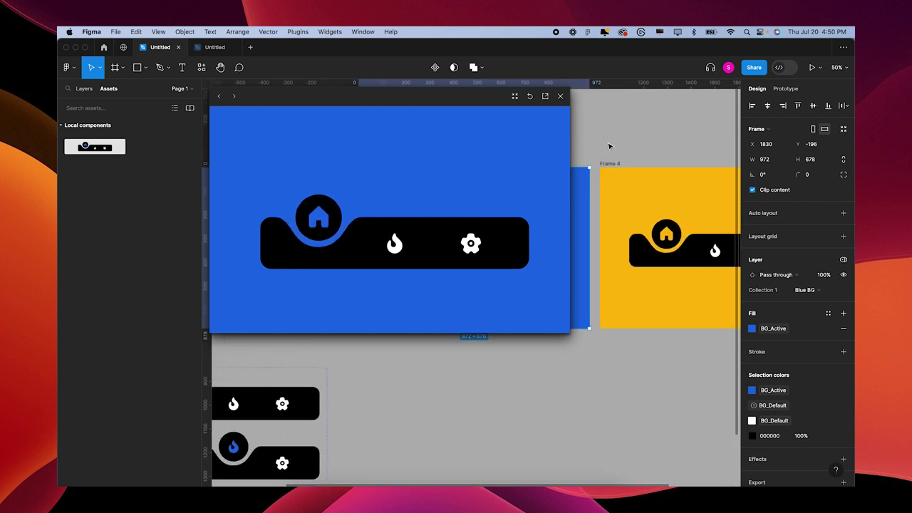
click(616, 165)
click(395, 245)
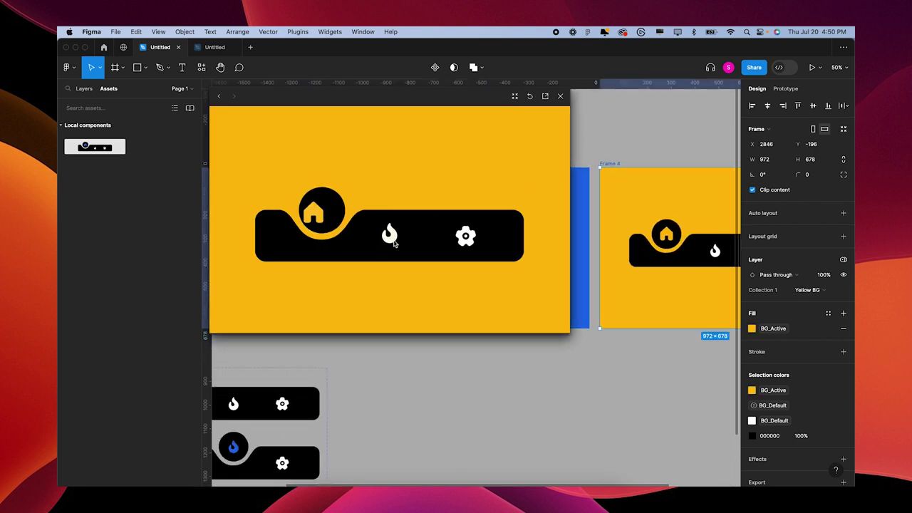
click(464, 238)
click(319, 242)
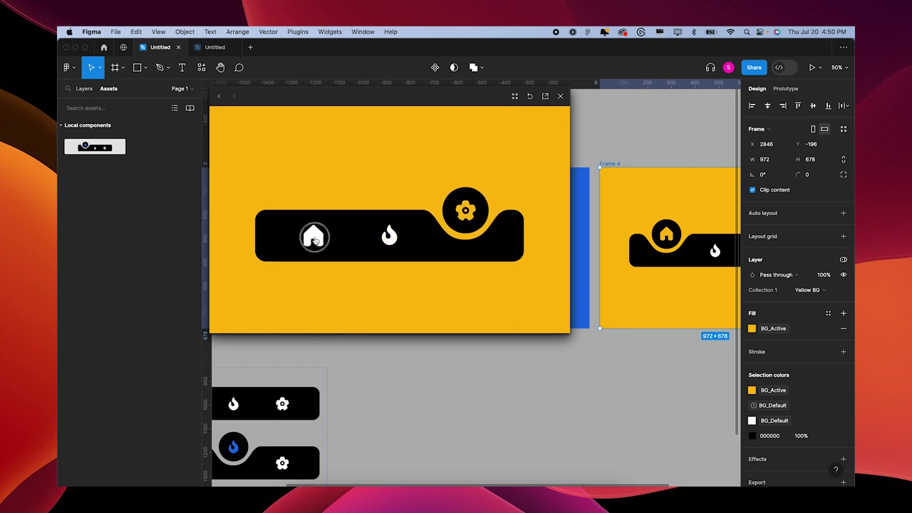
click(391, 242)
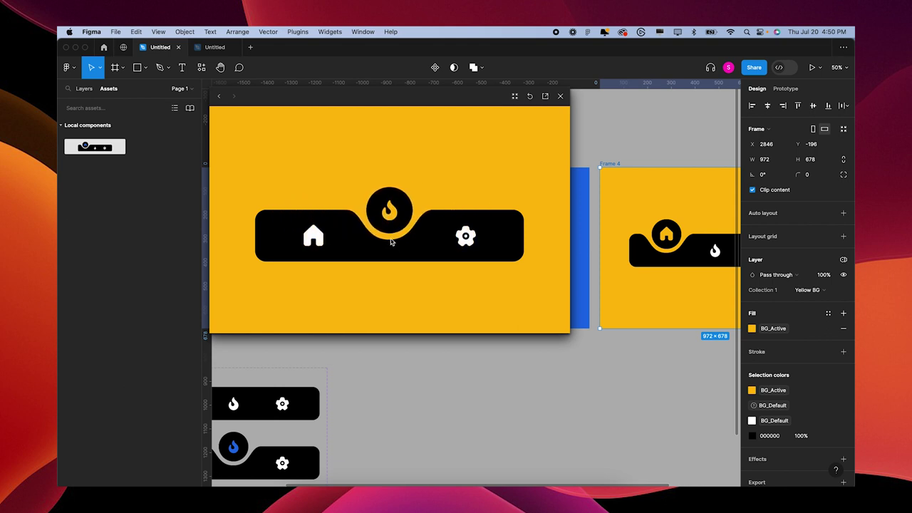